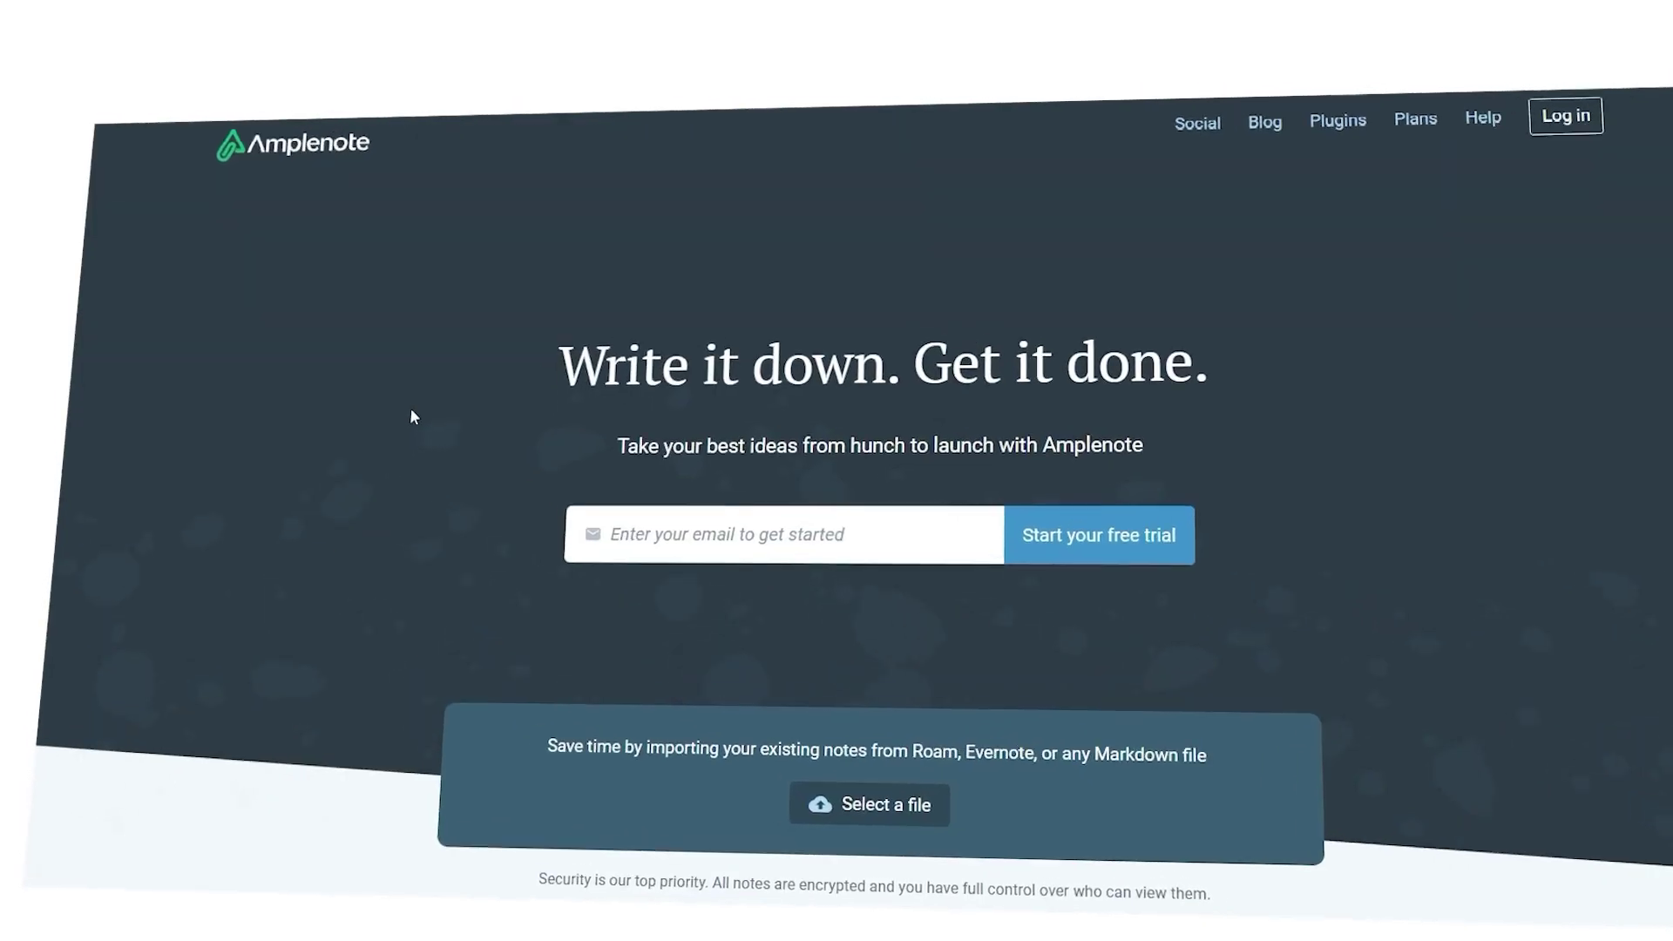
Scroll through the Amplenote homepage to review its features.
{"action": "scroll", "coordinate": [375, 468], "scroll_direction": "down", "scroll_amount": 5}
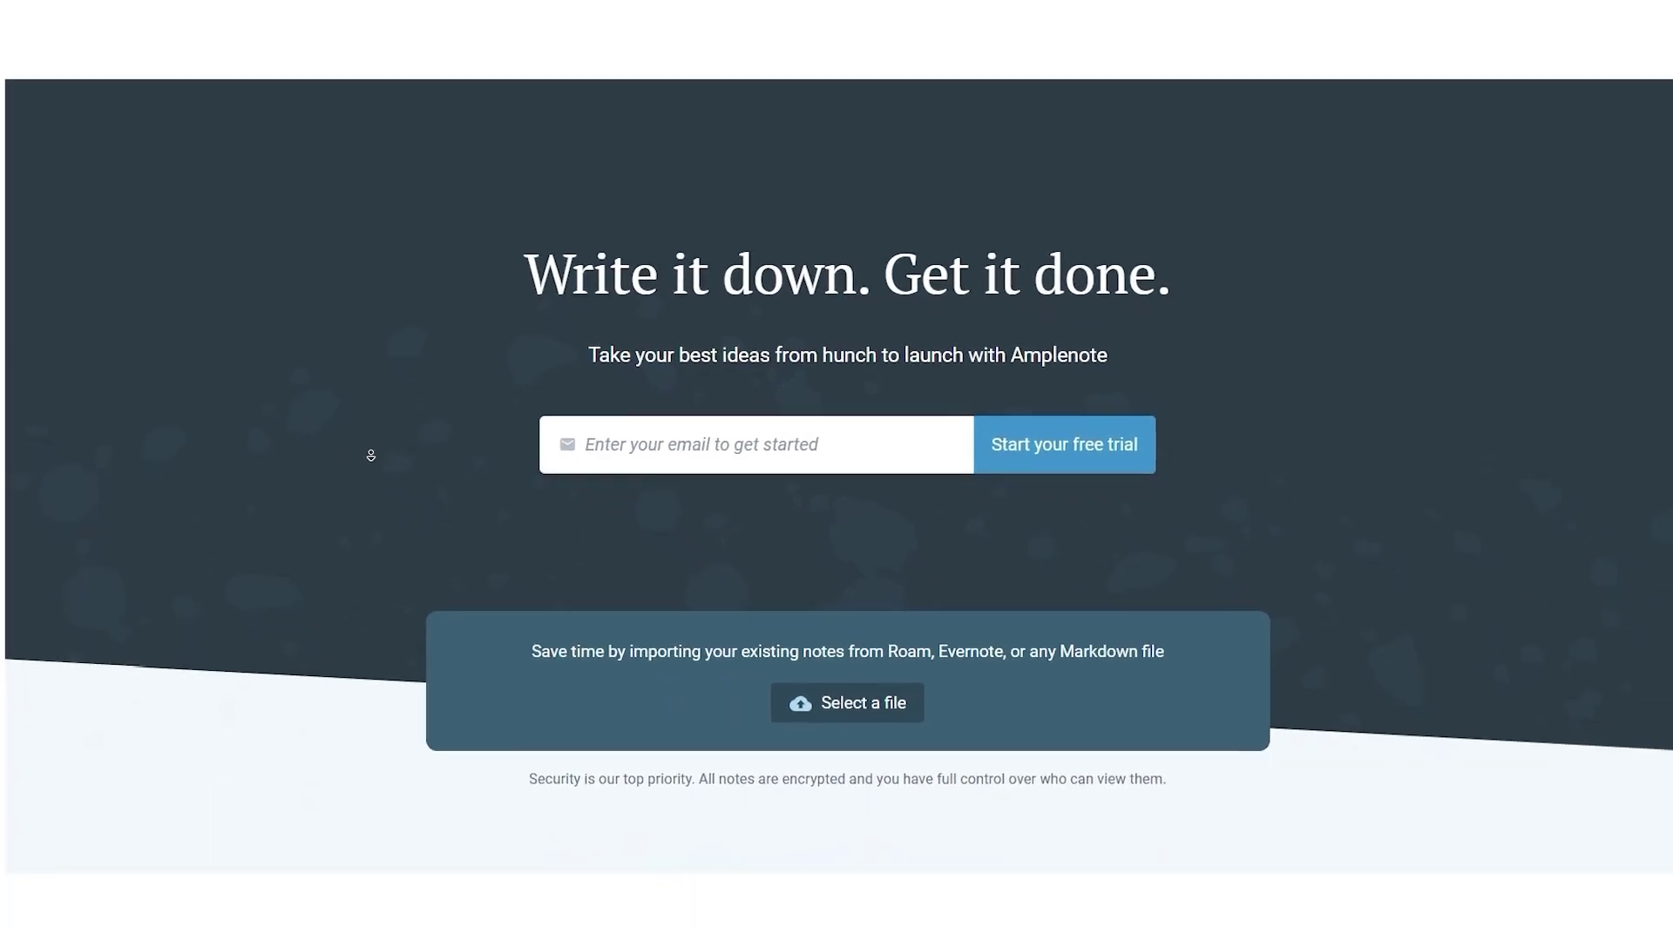
{"action": "scroll", "coordinate": [364, 467], "scroll_direction": "down", "scroll_amount": 6}
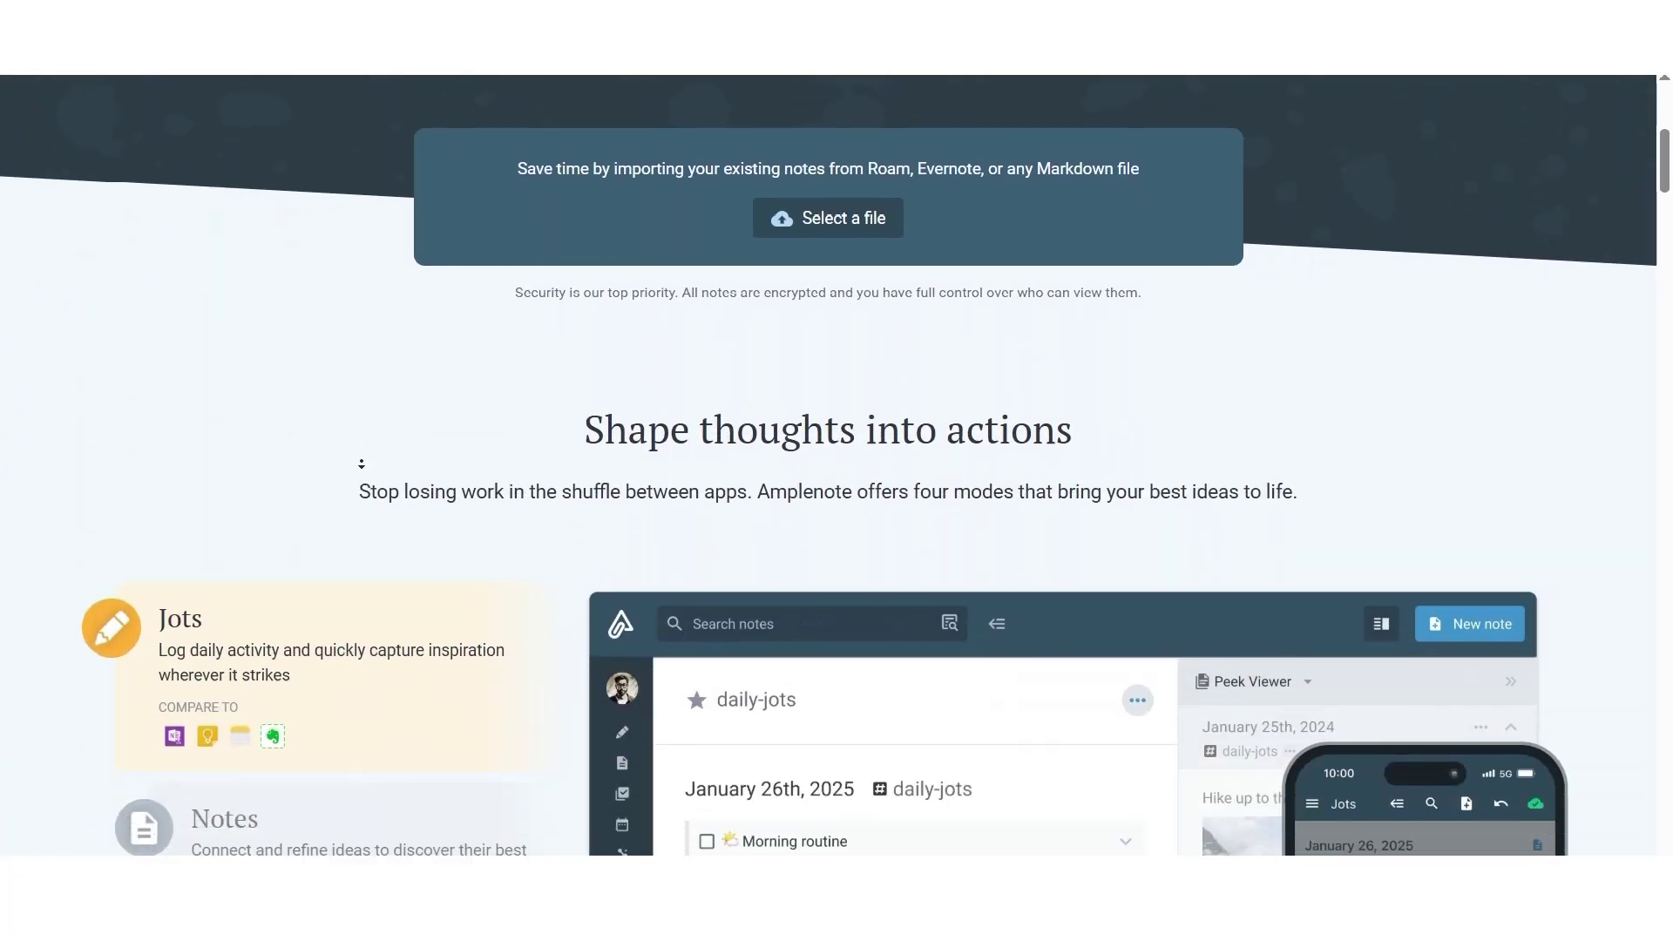
{"action": "scroll", "coordinate": [349, 454], "scroll_direction": "down", "scroll_amount": 4}
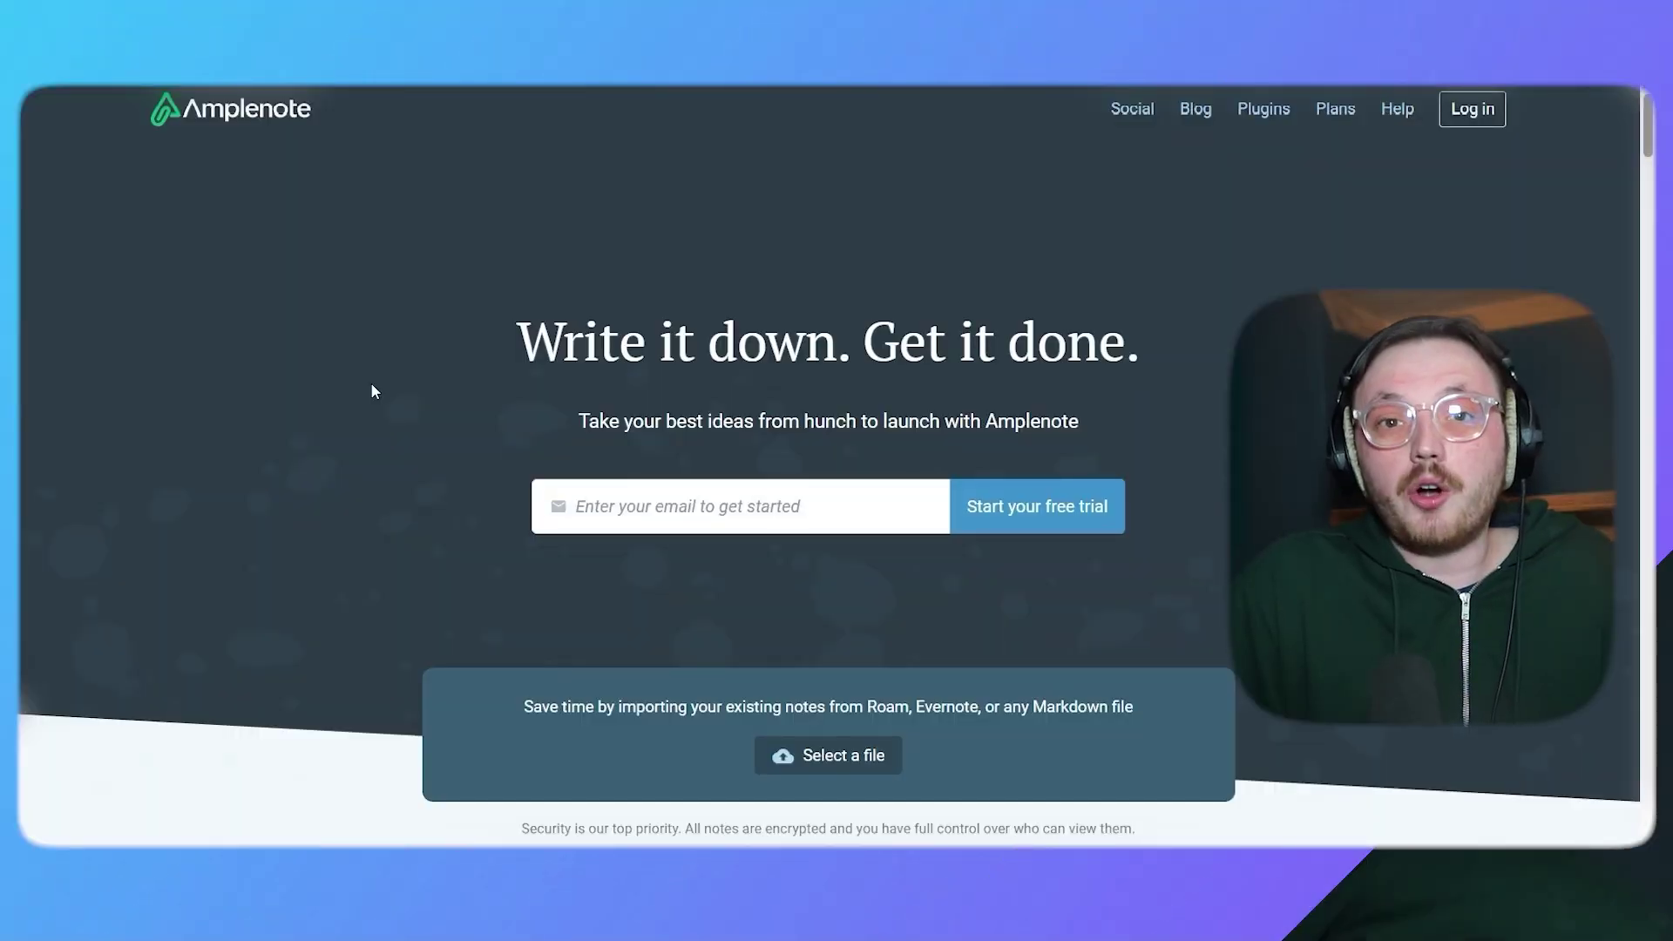
{"action": "scroll", "coordinate": [366, 400], "scroll_direction": "down", "scroll_amount": 3}
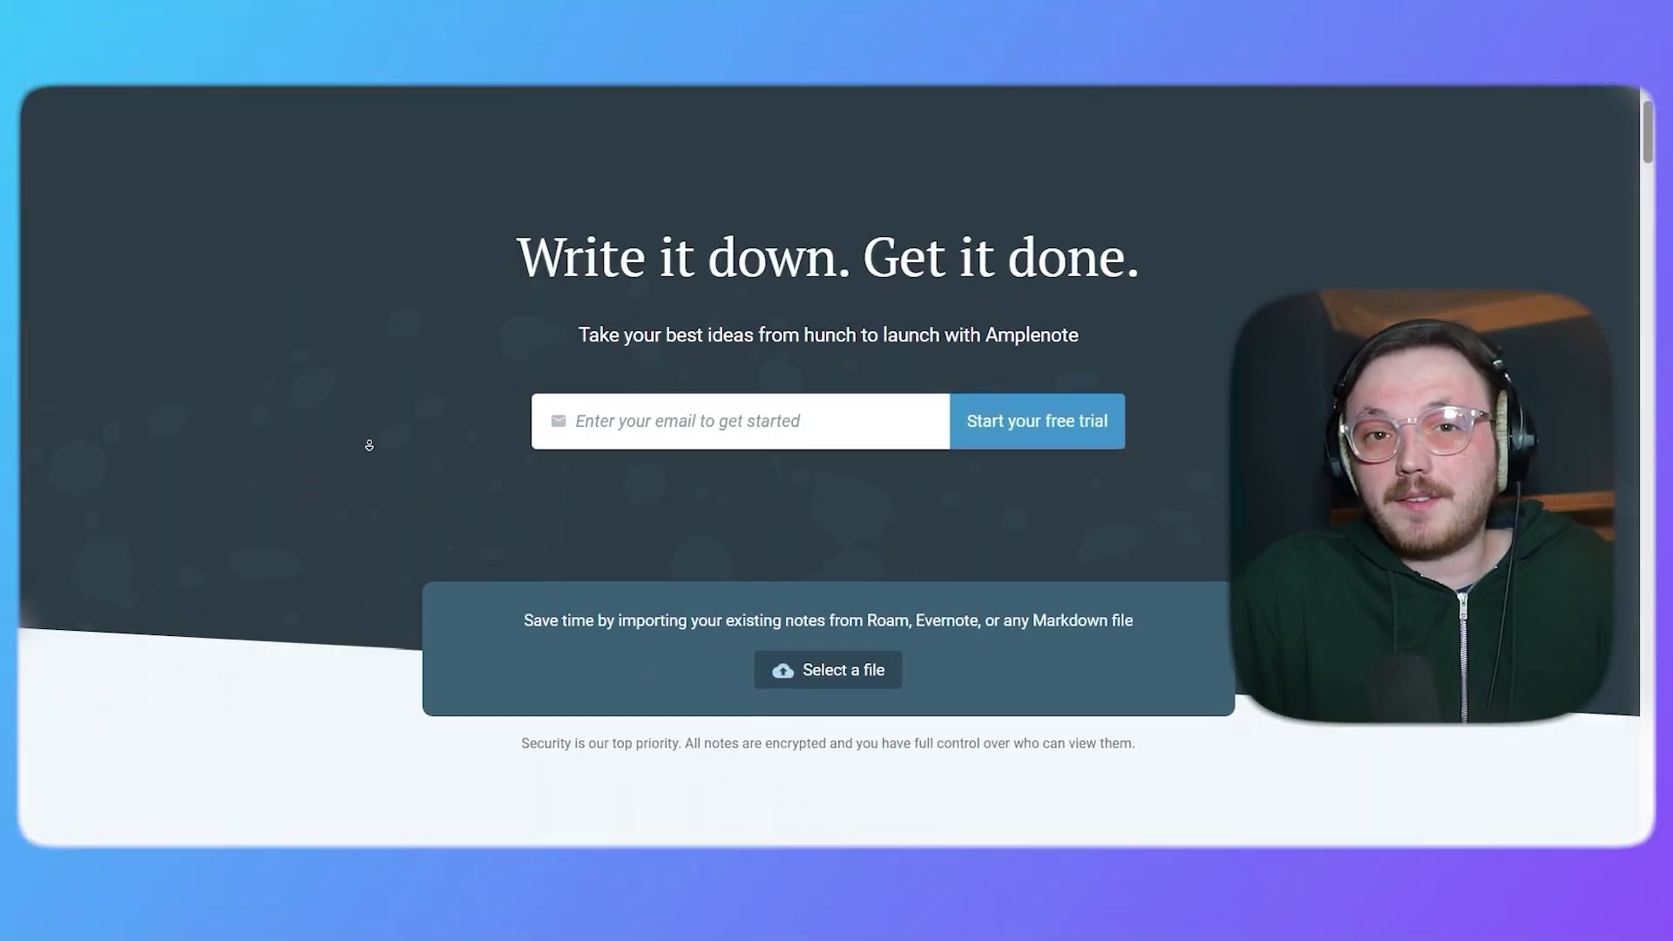
{"action": "scroll", "coordinate": [372, 455], "scroll_direction": "down", "scroll_amount": 6}
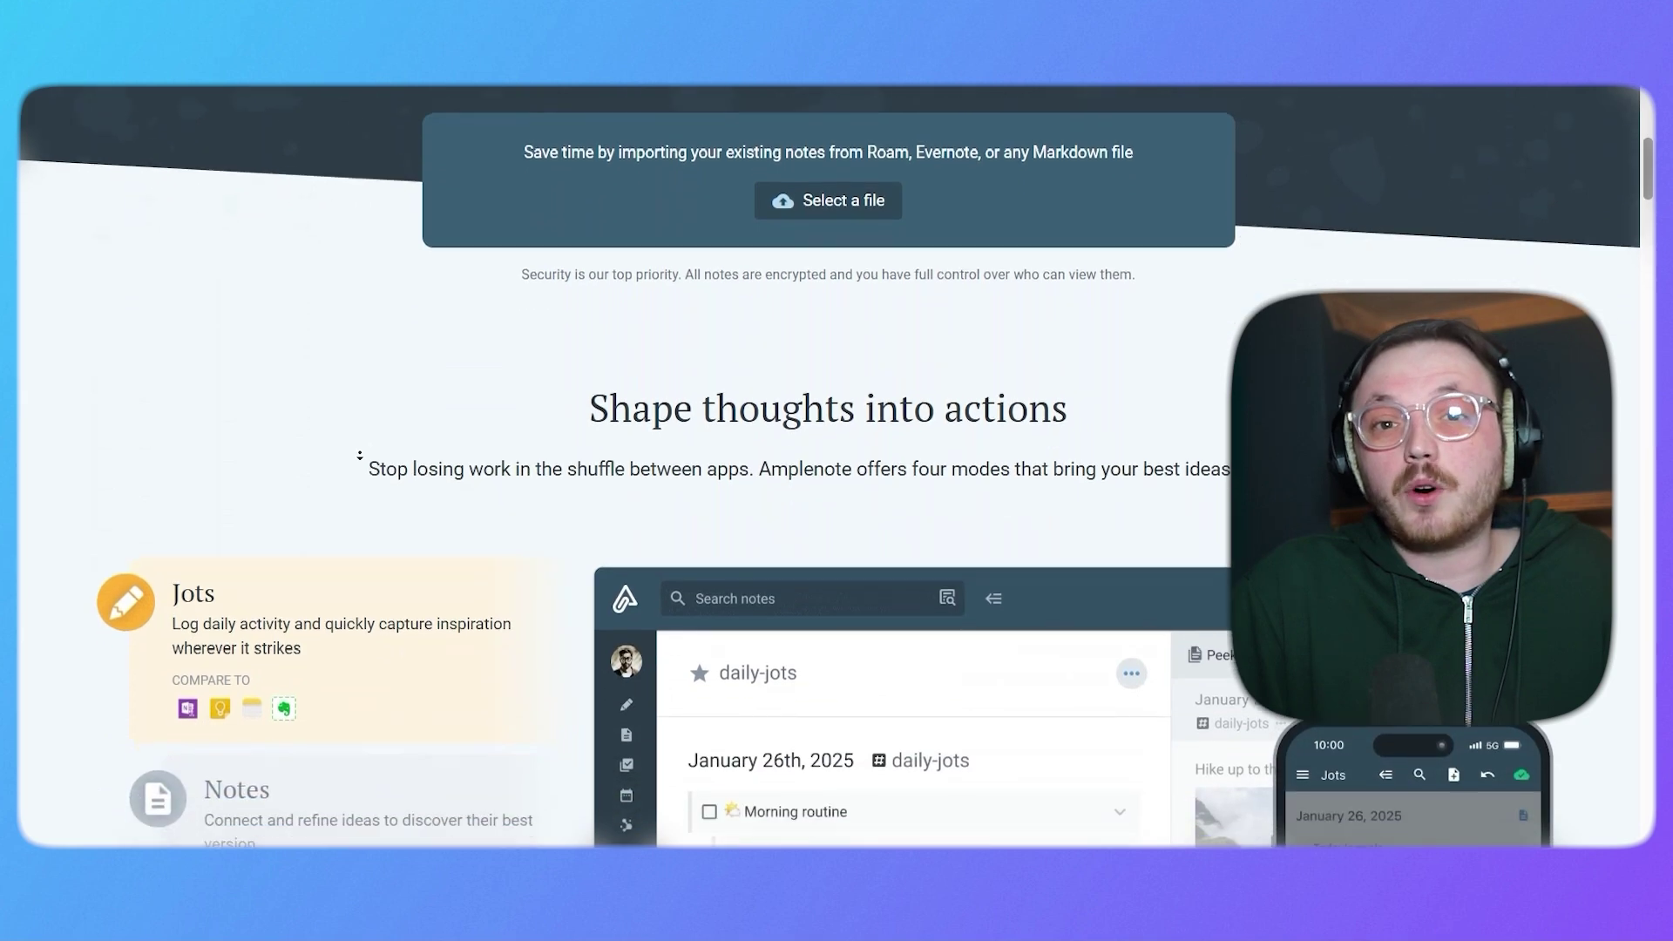
{"action": "scroll", "coordinate": [360, 455], "scroll_direction": "down", "scroll_amount": 5}
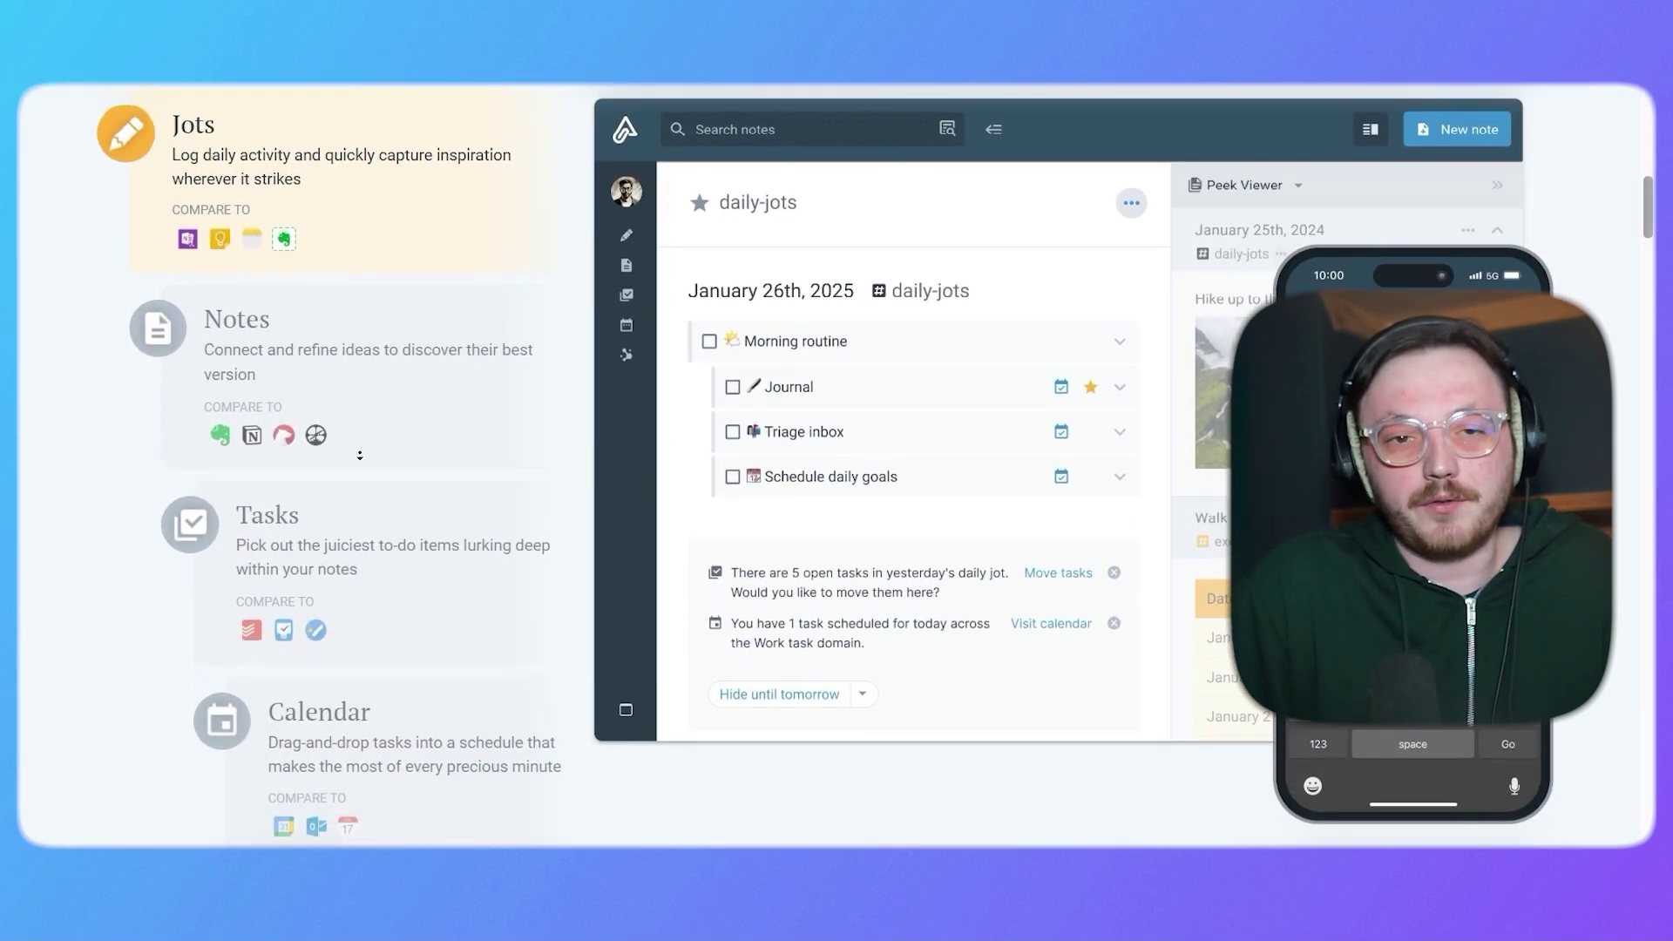
{"action": "scroll", "coordinate": [359, 459], "scroll_direction": "down", "scroll_amount": 6}
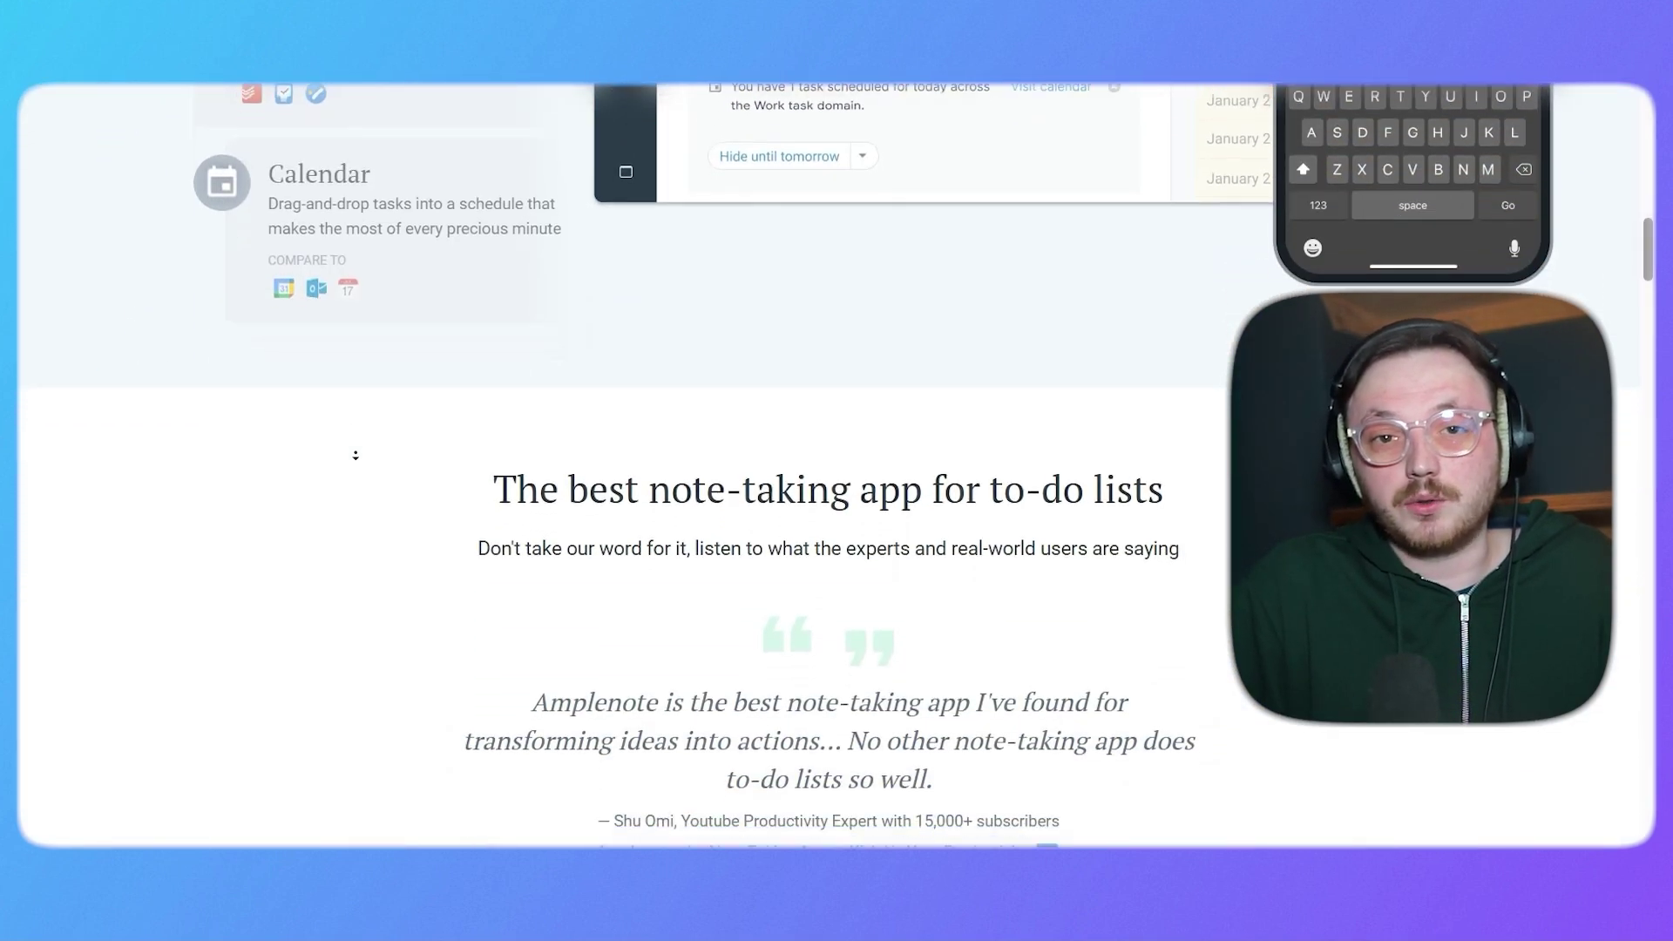
{"action": "scroll", "coordinate": [355, 455], "scroll_direction": "down", "scroll_amount": 5}
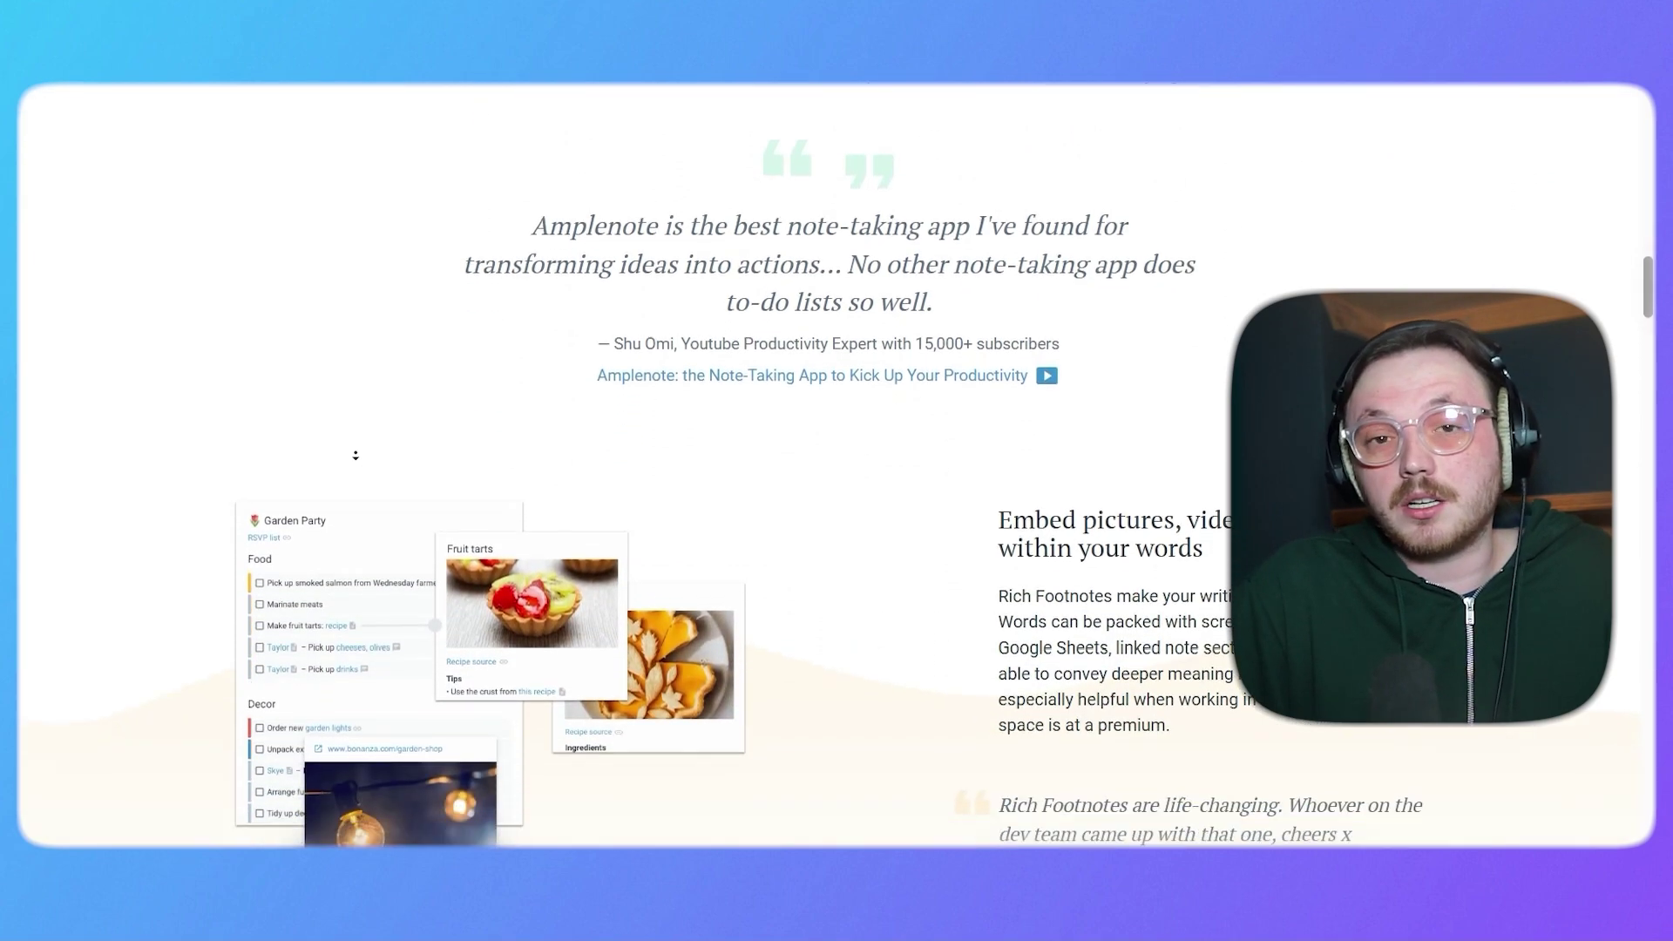
{"action": "scroll", "coordinate": [355, 455], "scroll_direction": "down", "scroll_amount": 5}
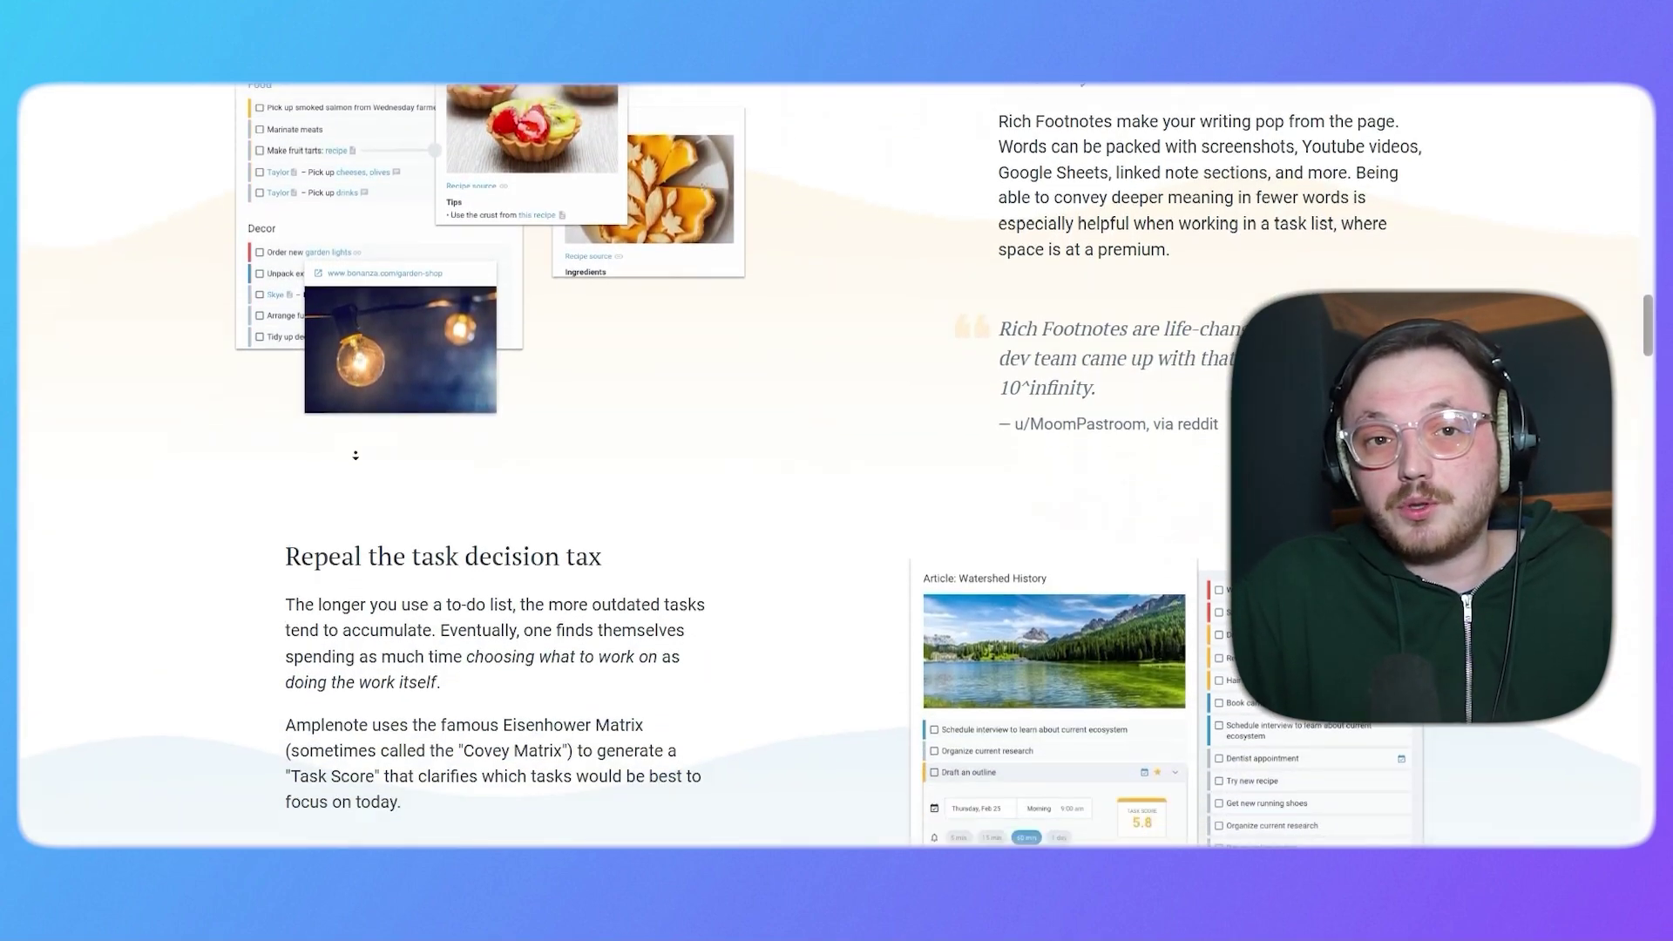
{"action": "scroll", "coordinate": [360, 456], "scroll_direction": "down", "scroll_amount": 6}
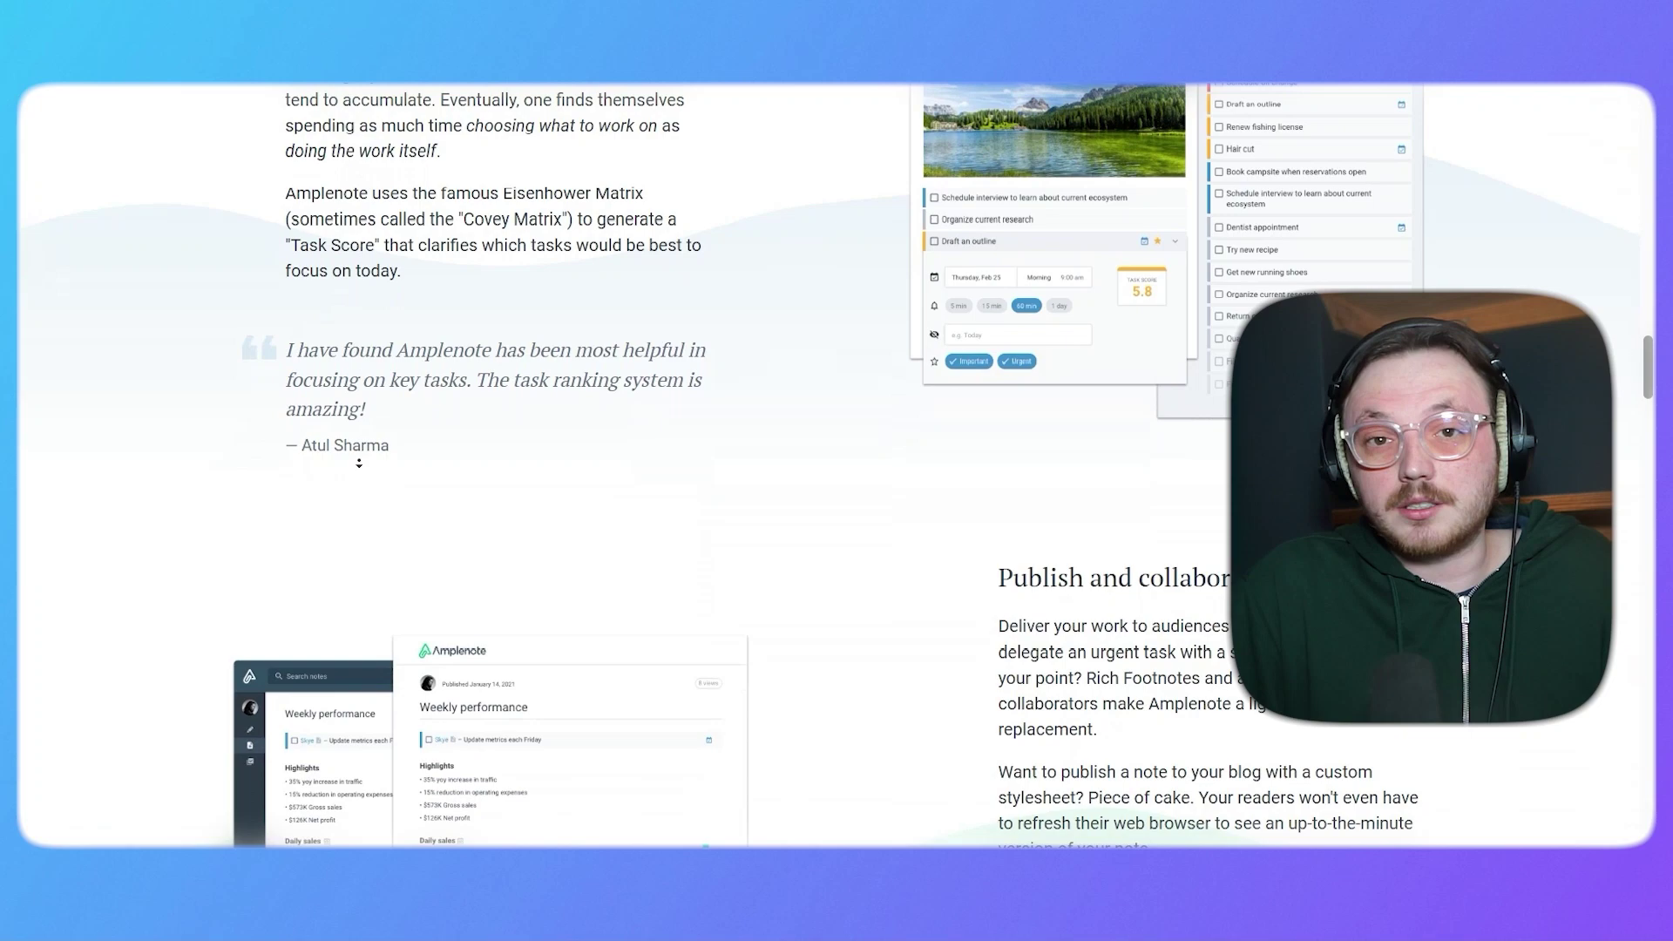
{"action": "scroll", "coordinate": [334, 441], "scroll_direction": "down", "scroll_amount": 5}
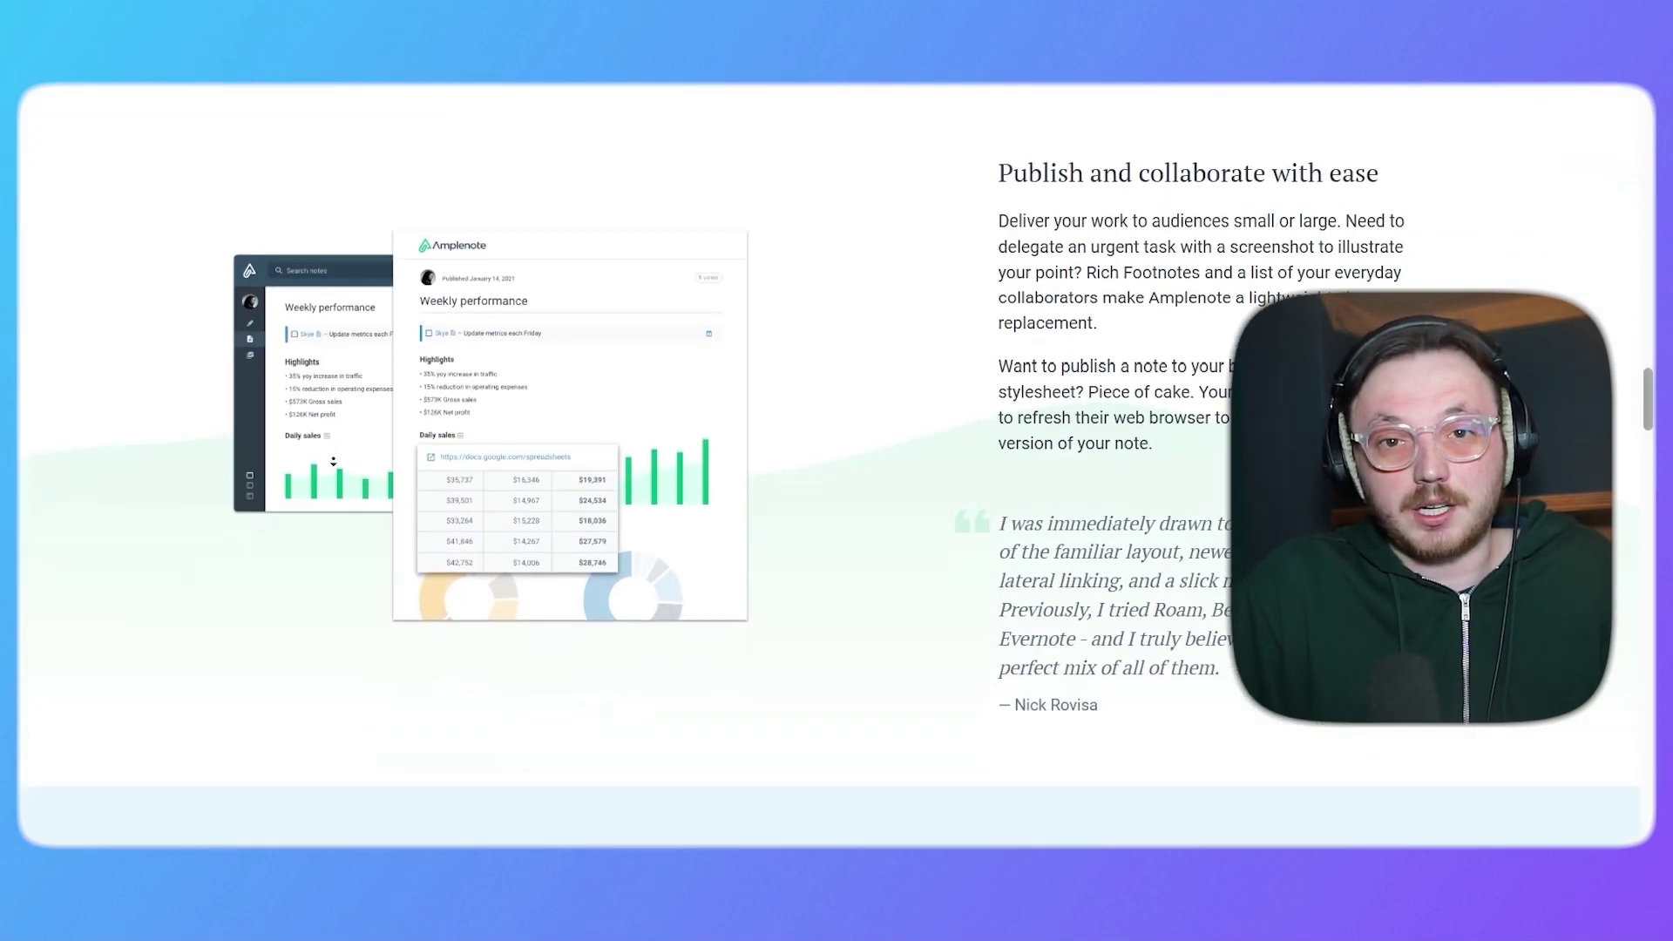
{"action": "scroll", "coordinate": [323, 467], "scroll_direction": "down", "scroll_amount": 6}
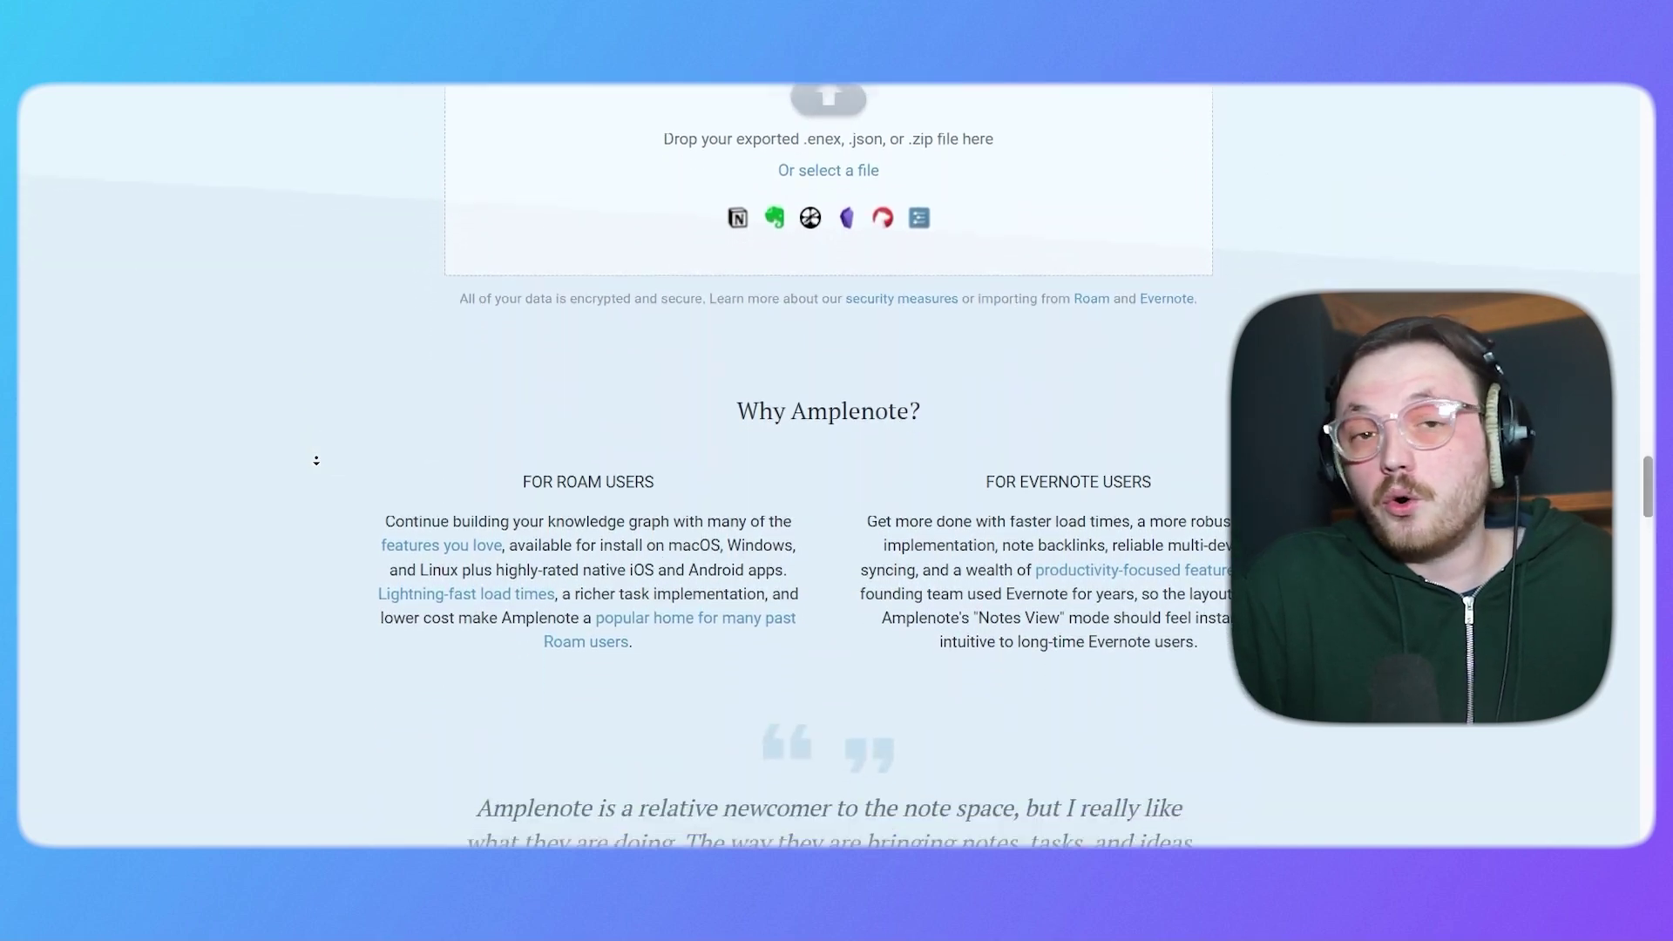
{"action": "scroll", "coordinate": [317, 460], "scroll_direction": "down", "scroll_amount": 7}
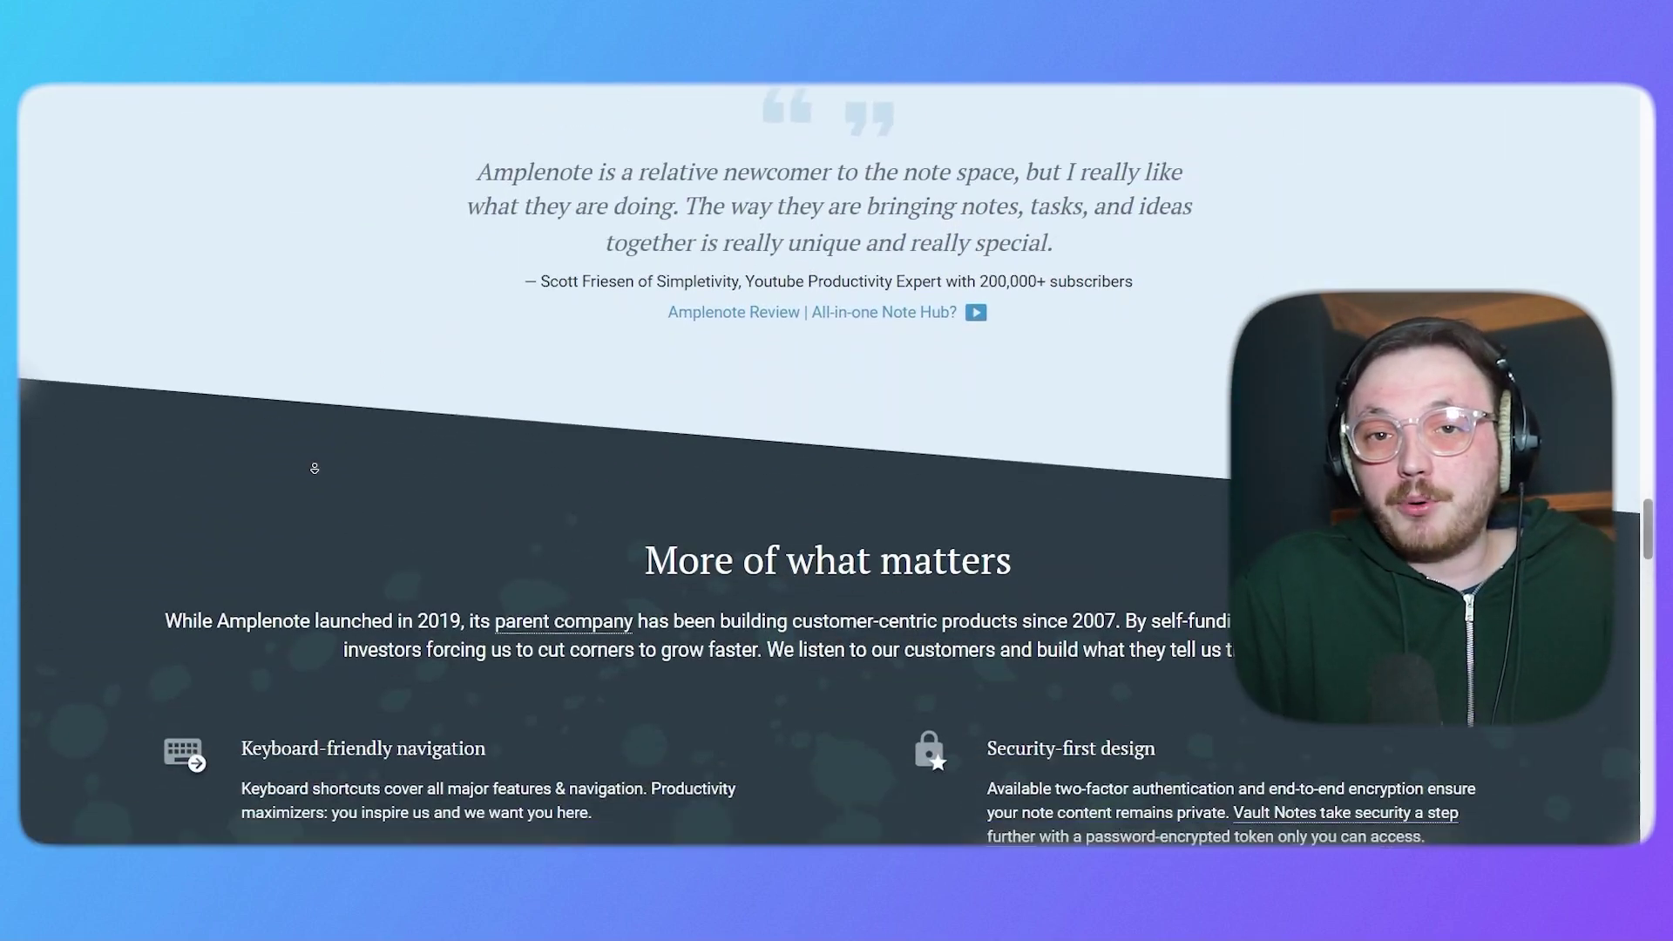
{"action": "scroll", "coordinate": [304, 456], "scroll_direction": "down", "scroll_amount": 7}
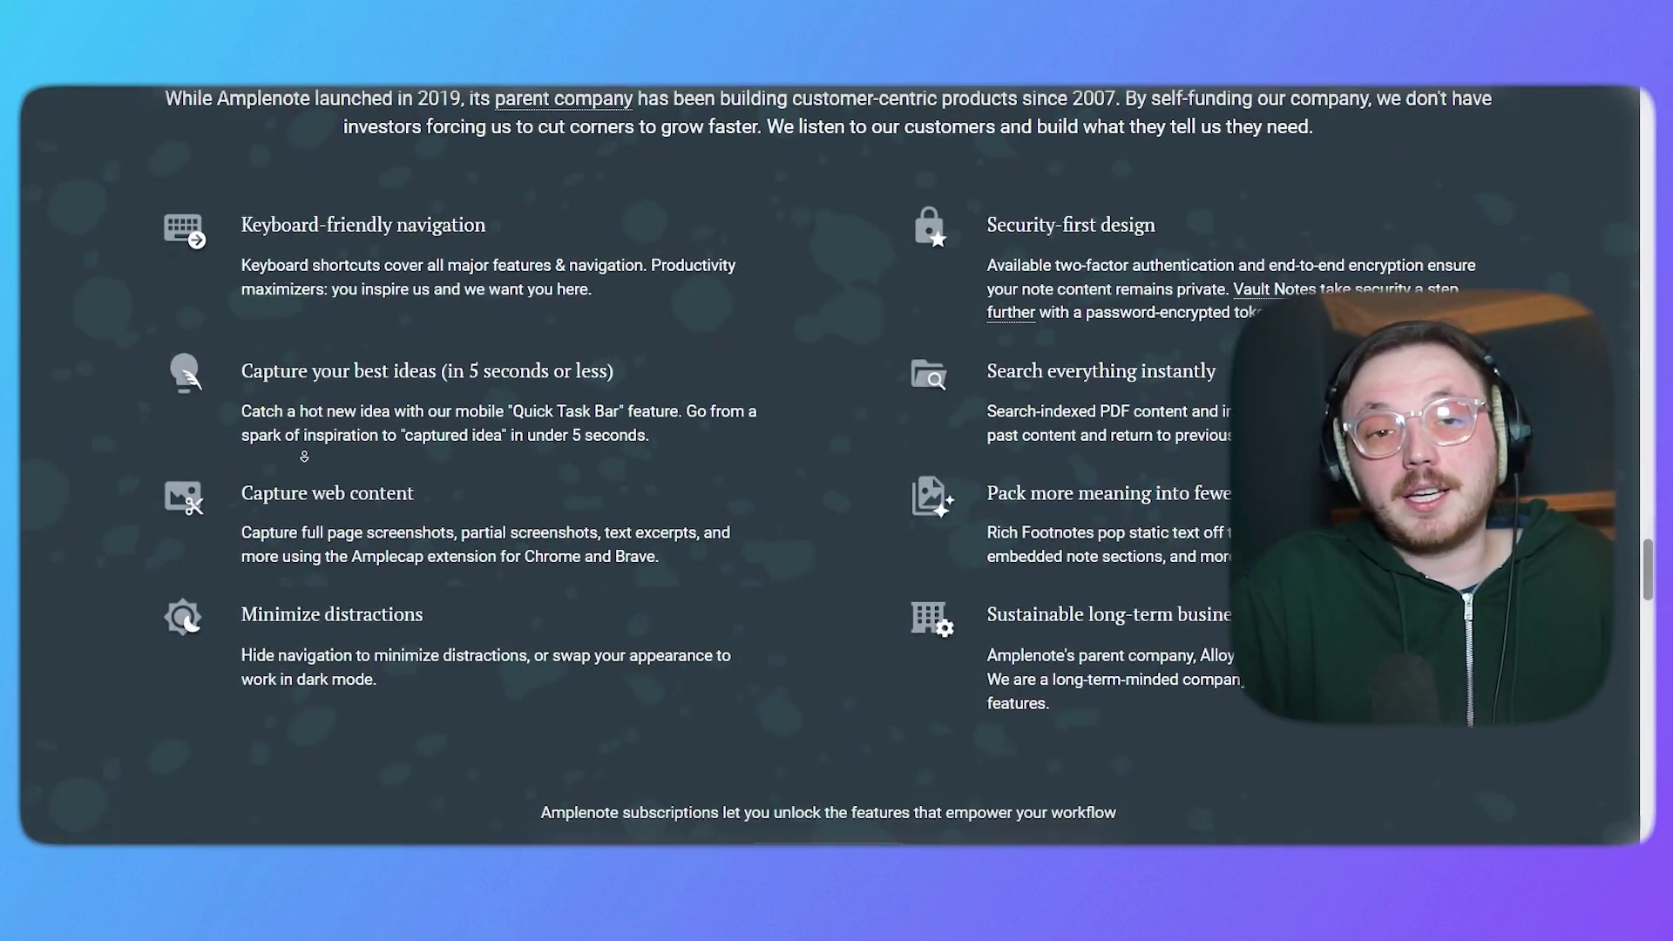
{"action": "scroll", "coordinate": [306, 469], "scroll_direction": "down", "scroll_amount": 9}
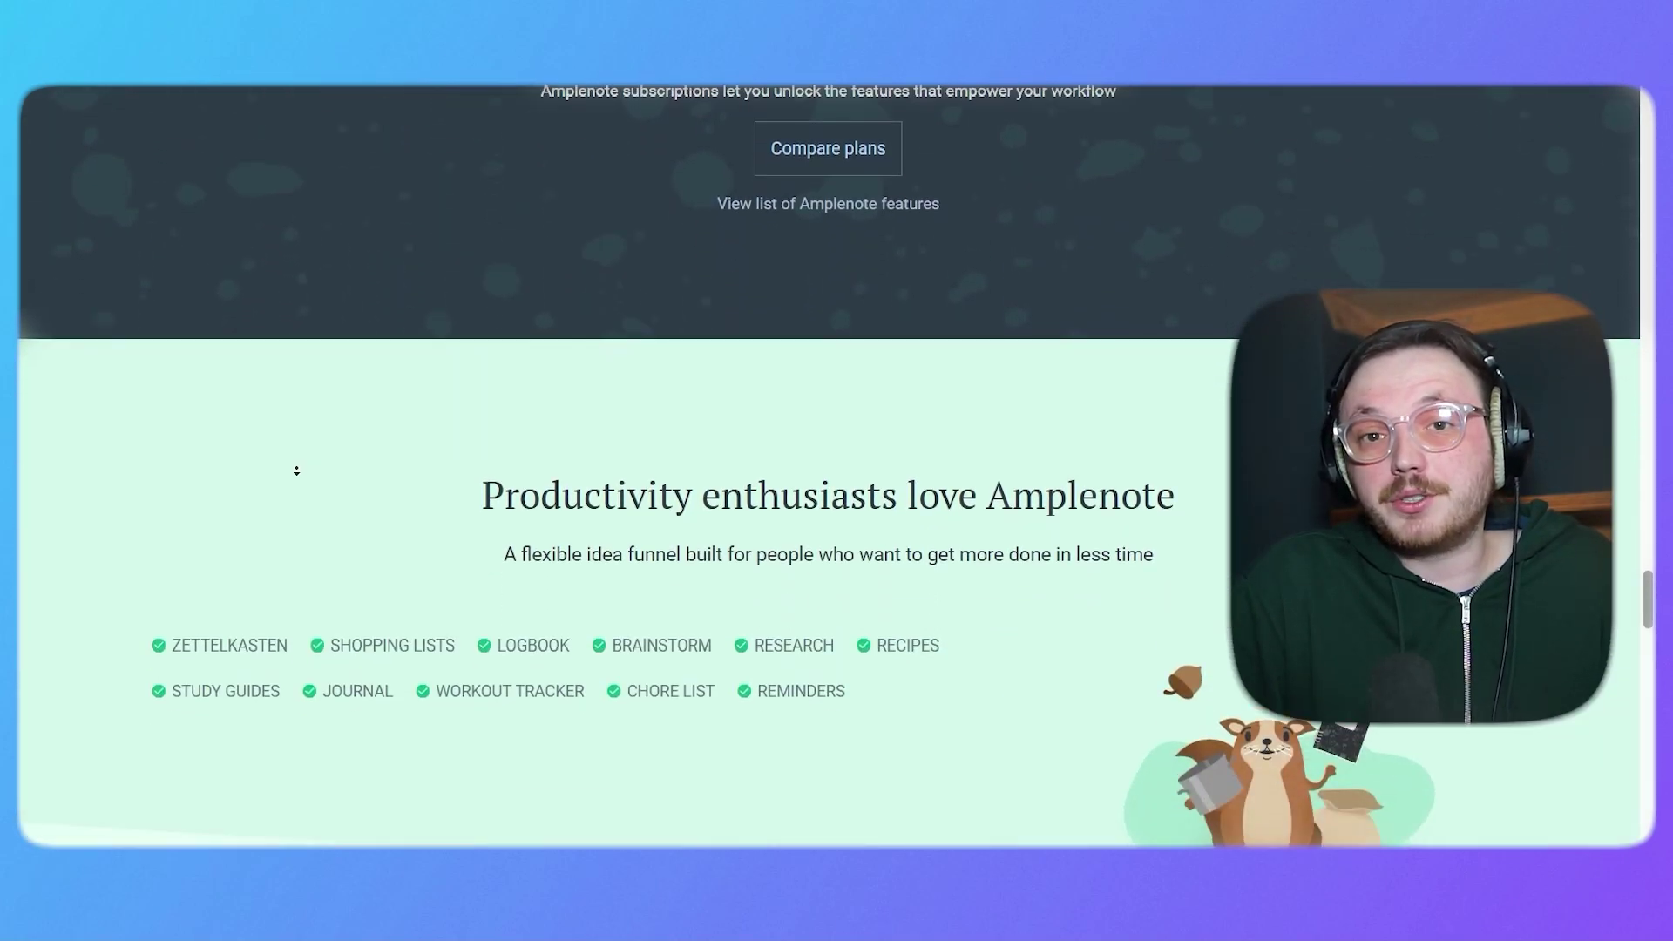
{"action": "scroll", "coordinate": [295, 467], "scroll_direction": "down", "scroll_amount": 8}
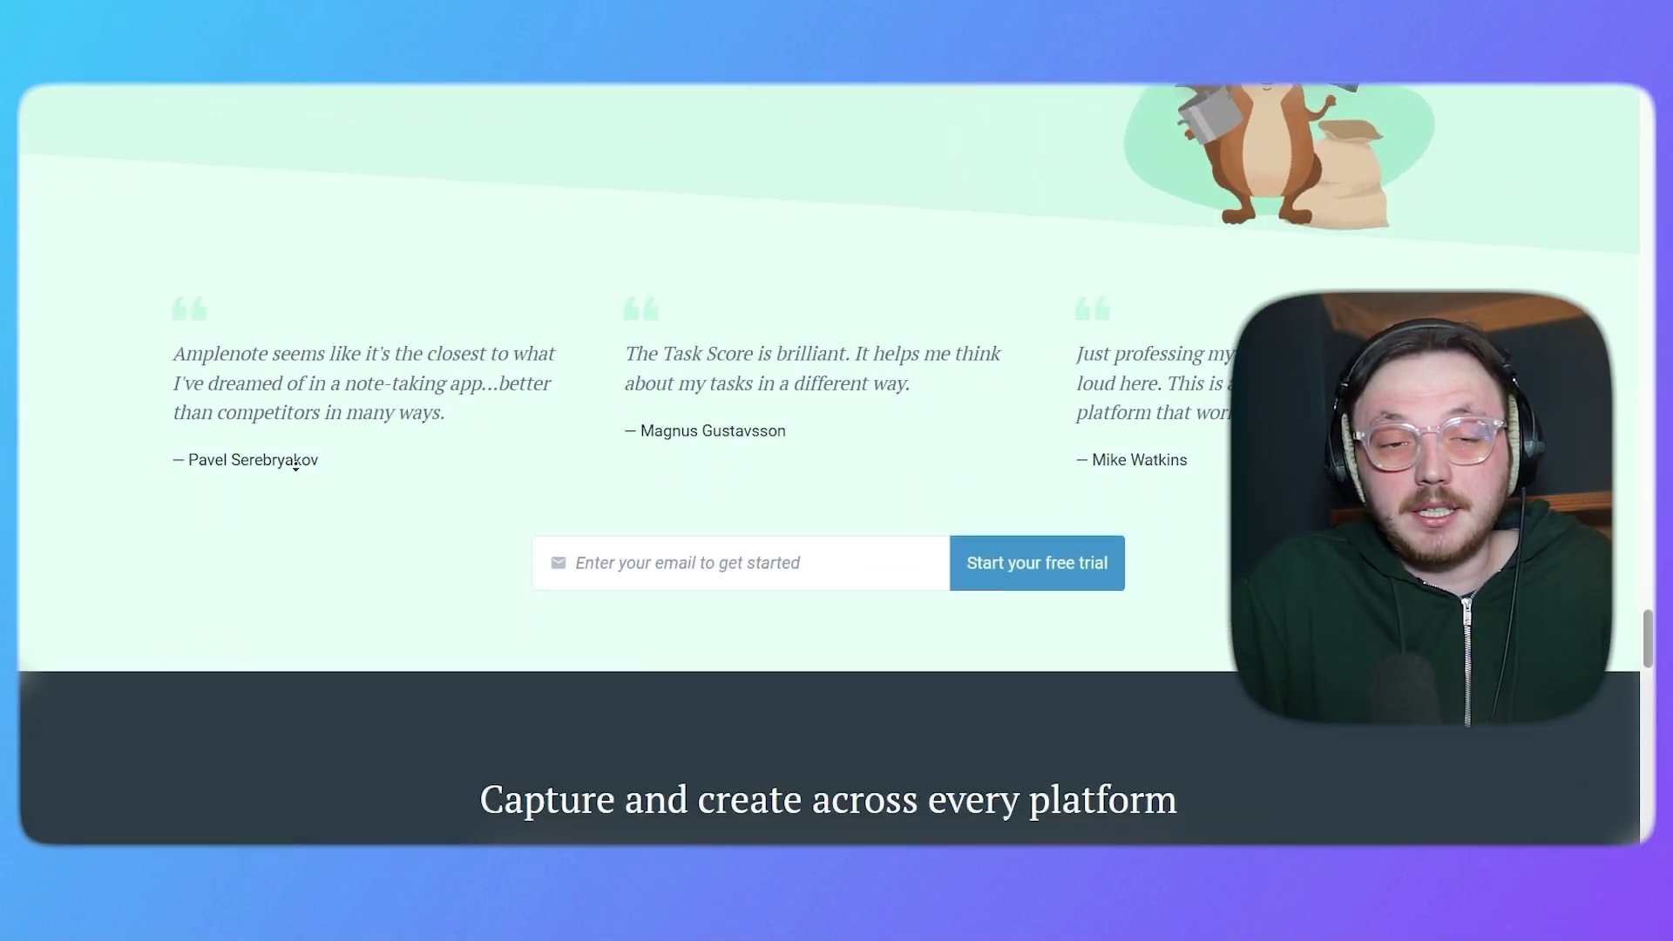
{"action": "scroll", "coordinate": [295, 467], "scroll_direction": "down", "scroll_amount": 8}
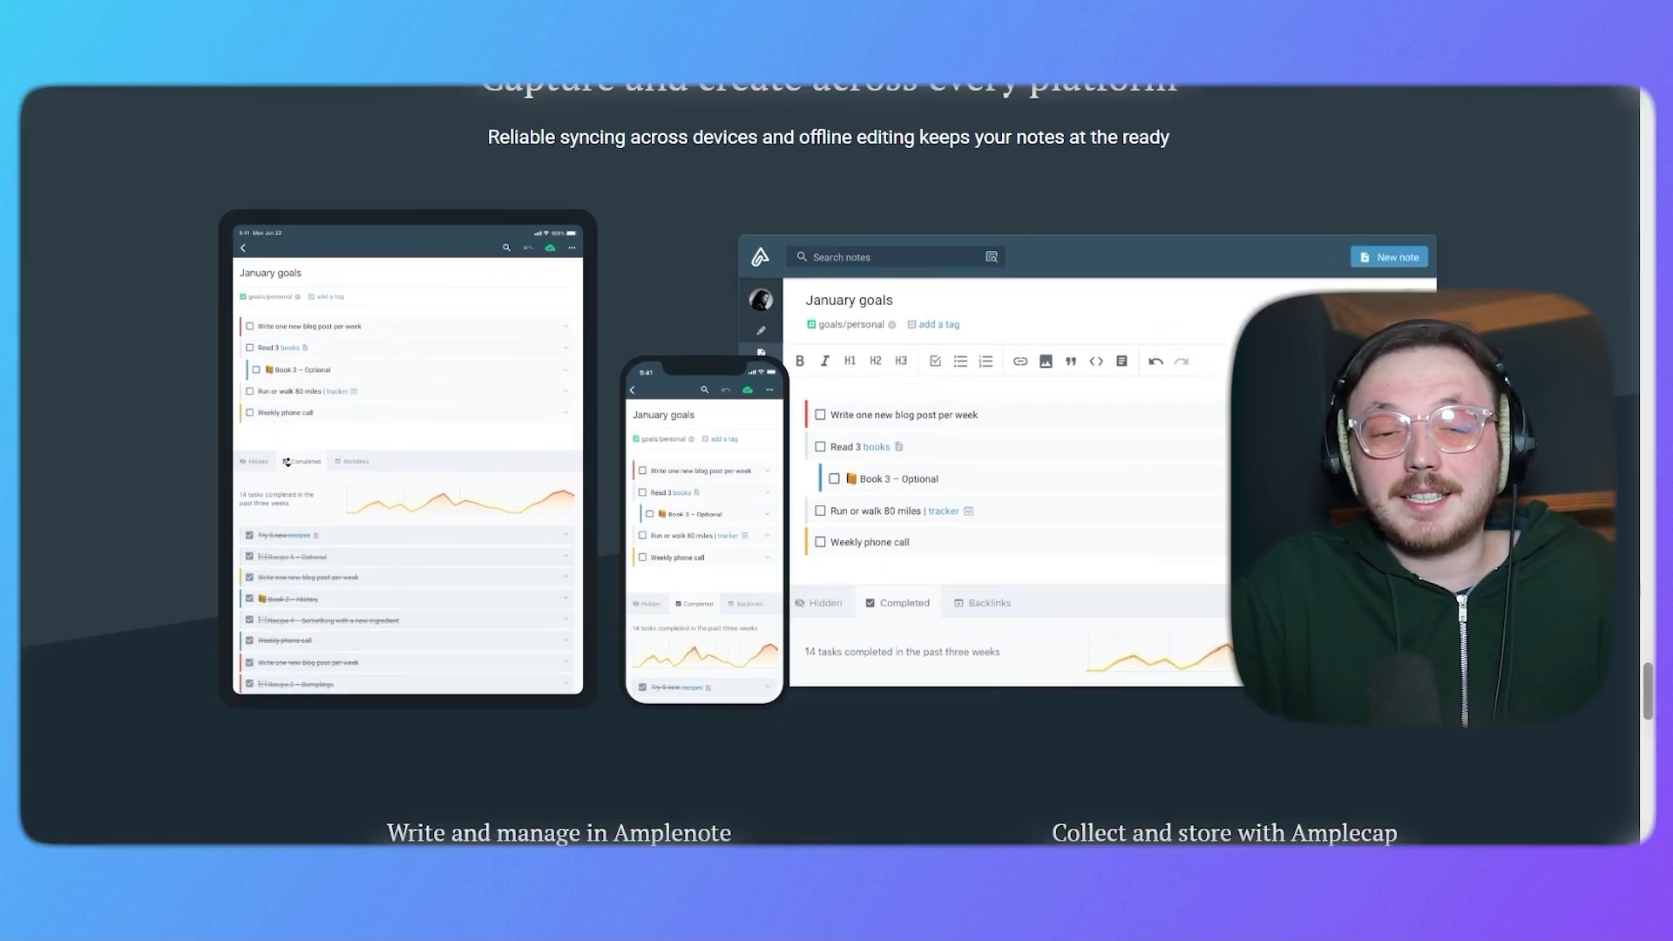
{"action": "scroll", "coordinate": [286, 461], "scroll_direction": "down", "scroll_amount": 10}
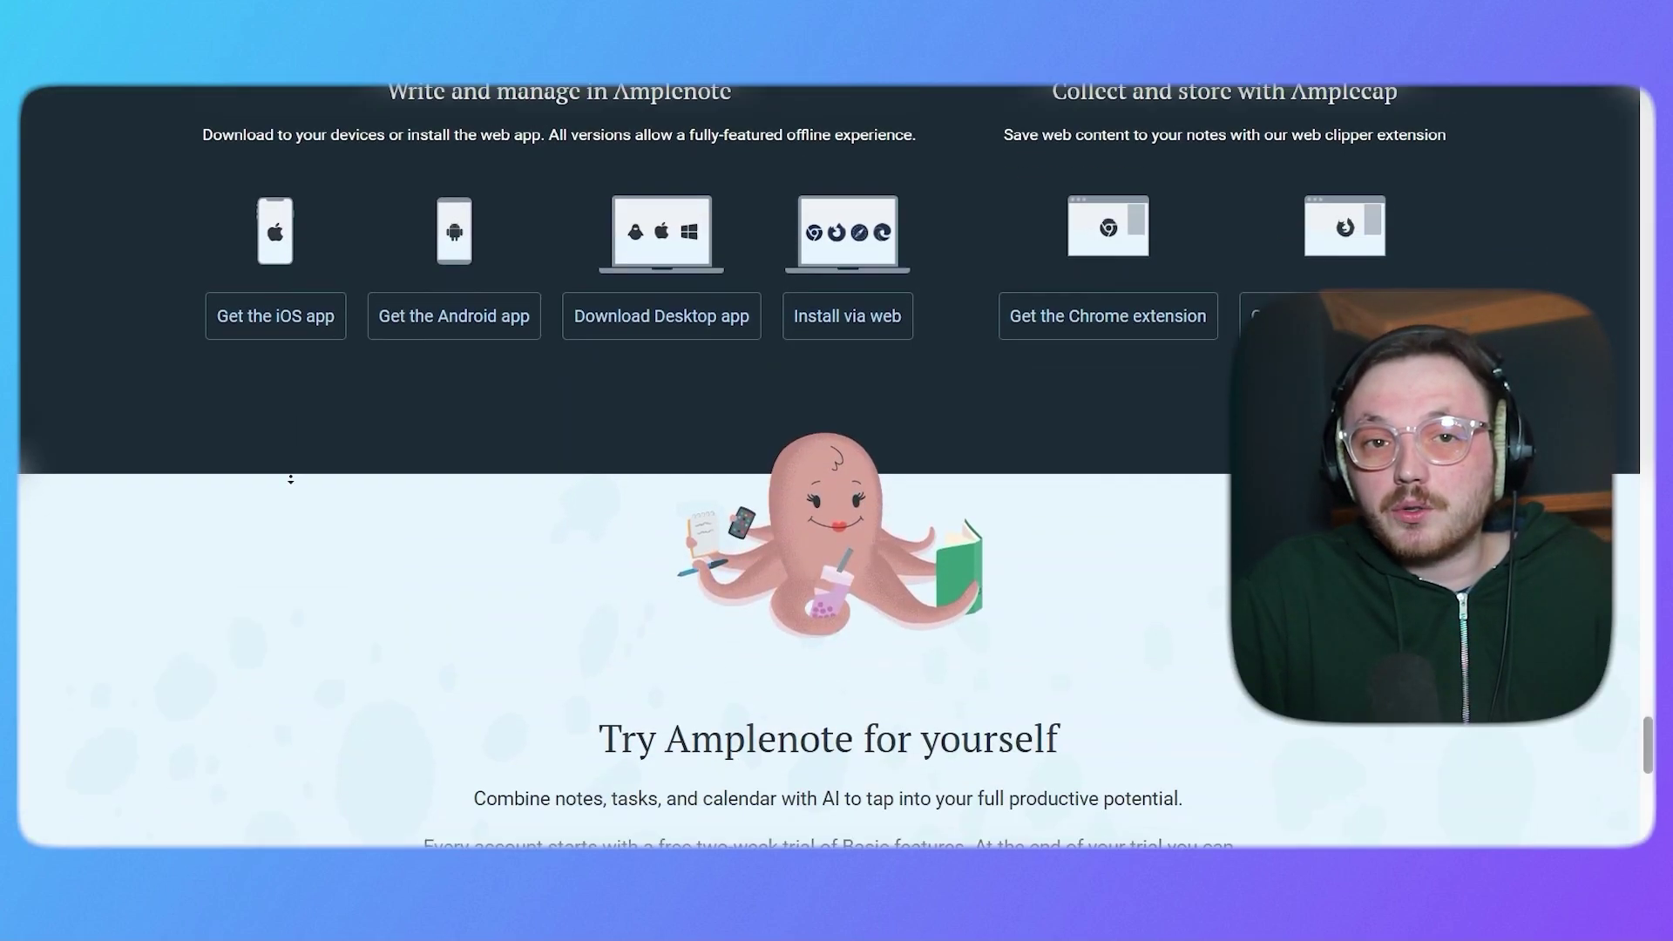
{"action": "scroll", "coordinate": [286, 464], "scroll_direction": "down", "scroll_amount": 7}
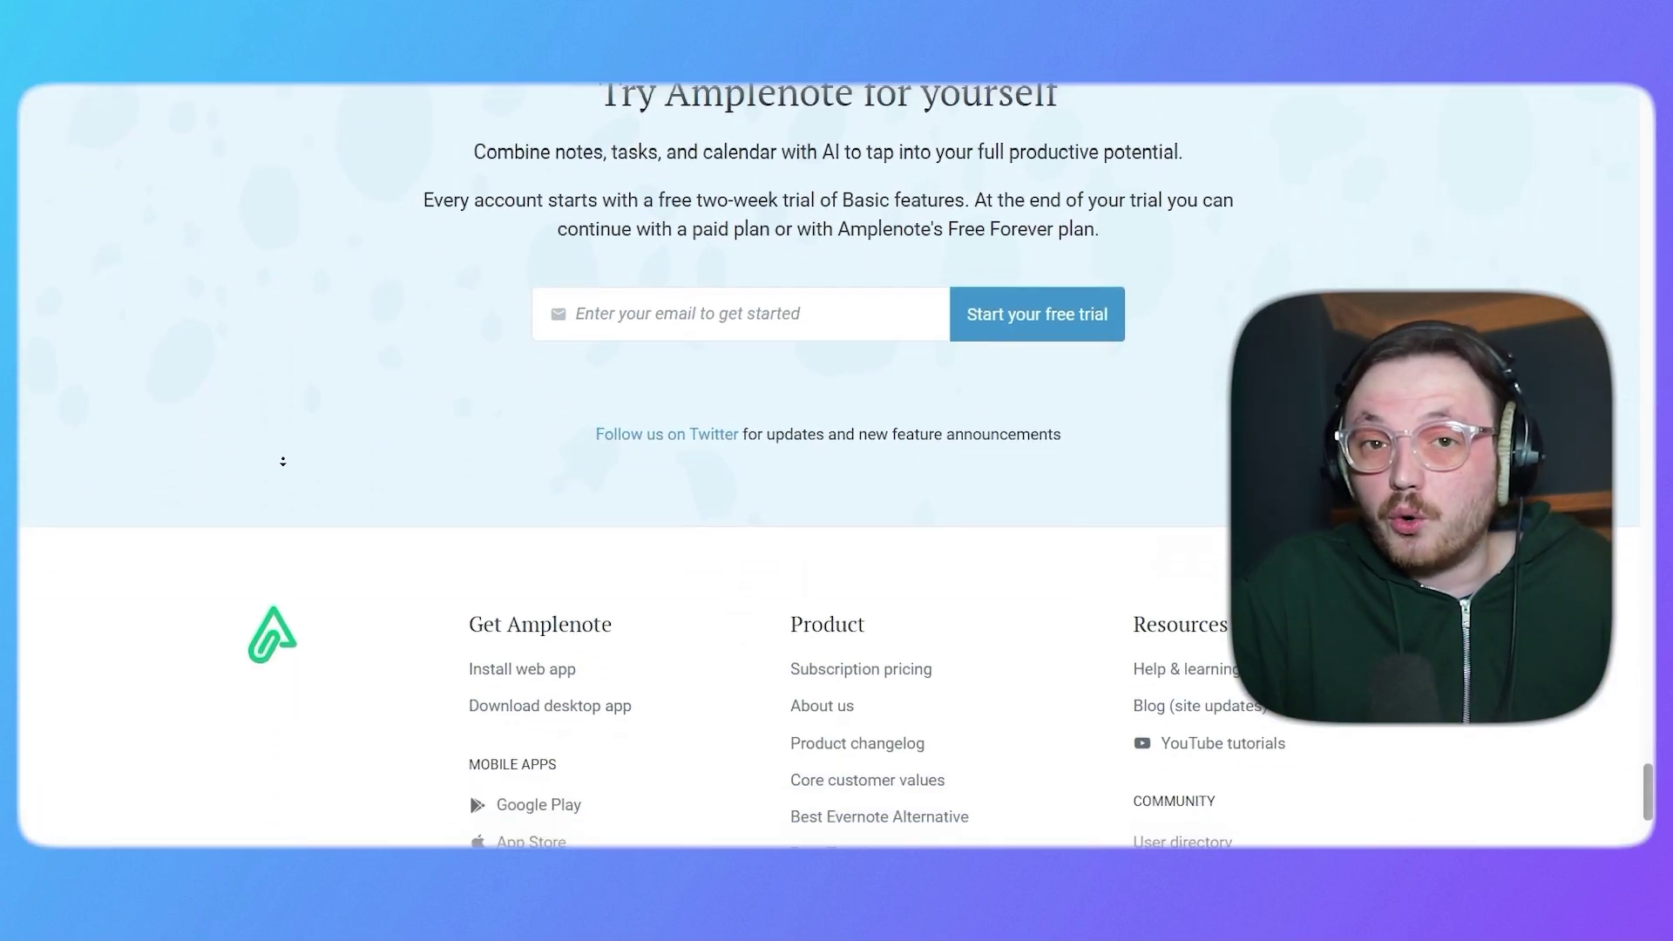
{"action": "scroll", "coordinate": [283, 461], "scroll_direction": "down", "scroll_amount": 2}
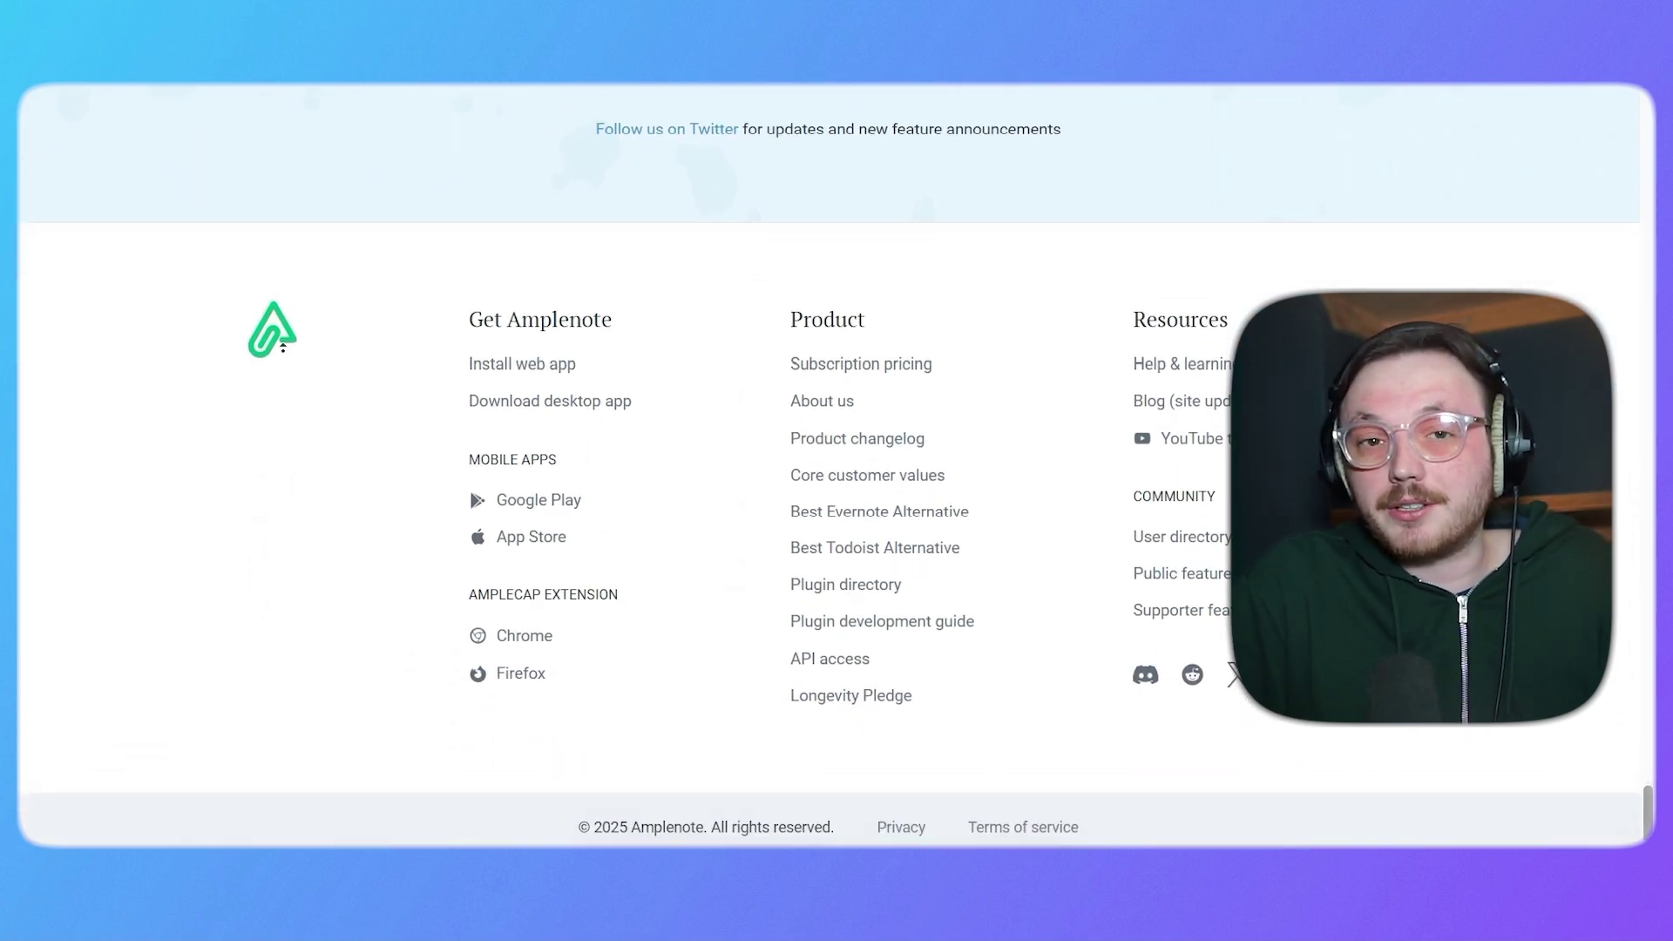
{"action": "scroll", "coordinate": [283, 296], "scroll_direction": "up", "scroll_amount": 13}
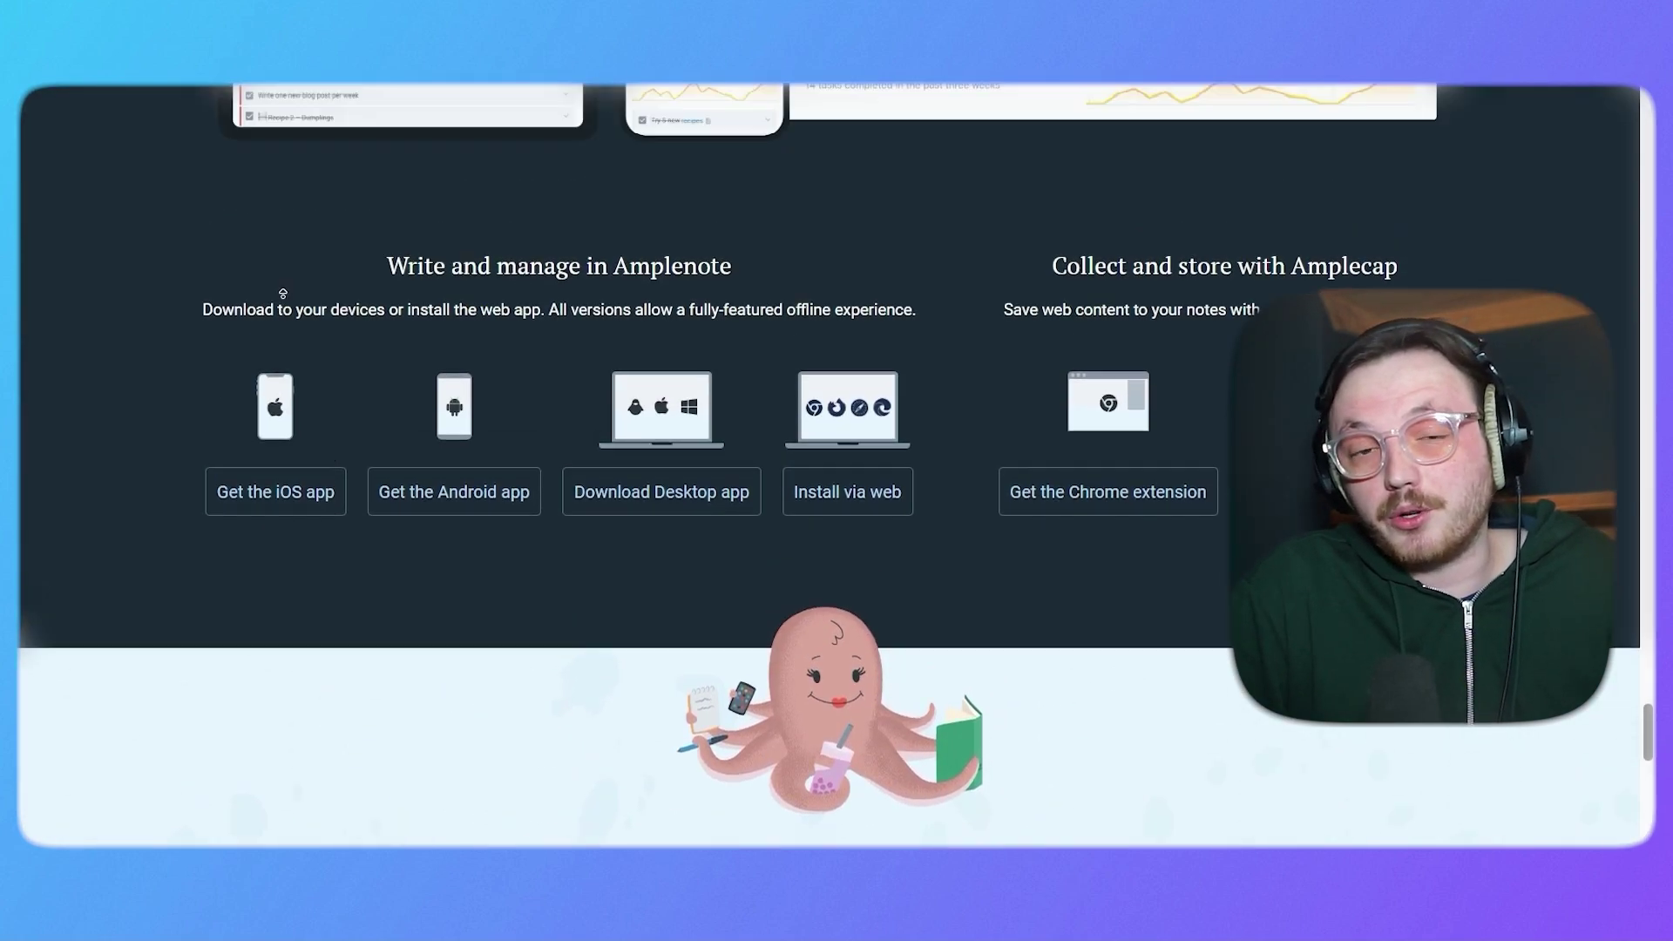
{"action": "scroll", "coordinate": [283, 294], "scroll_direction": "up", "scroll_amount": 15}
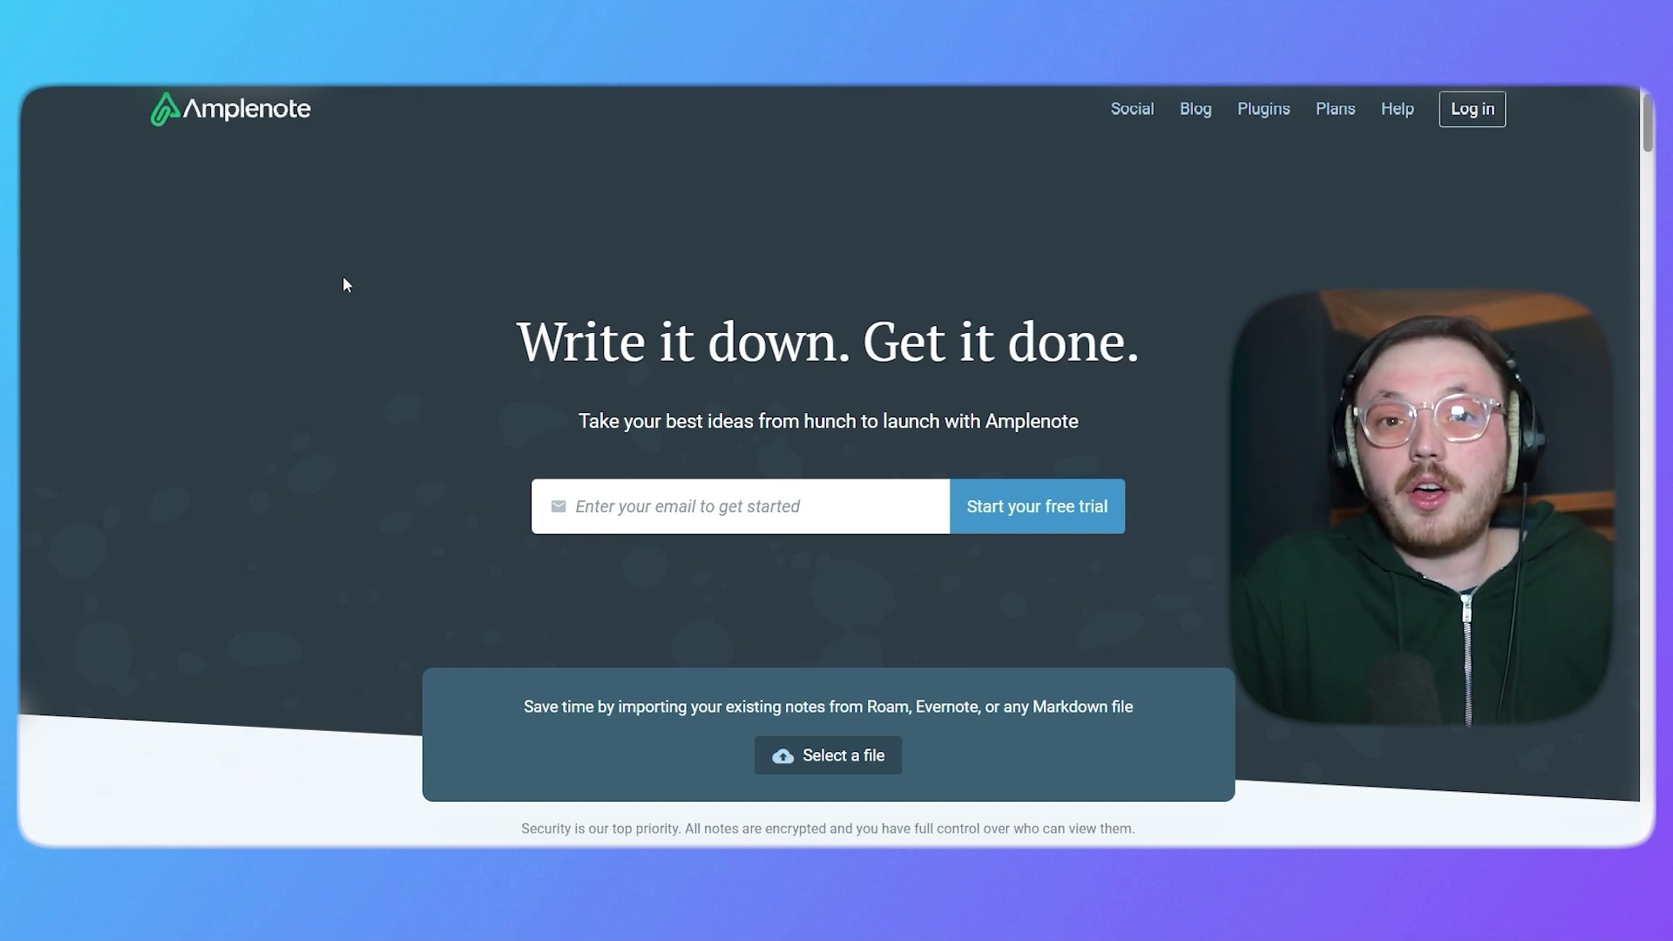
Start a free trial with the autofilled e-mail, set an account password, and create the account.
{"action": "left_click", "coordinate": [1050, 497]}
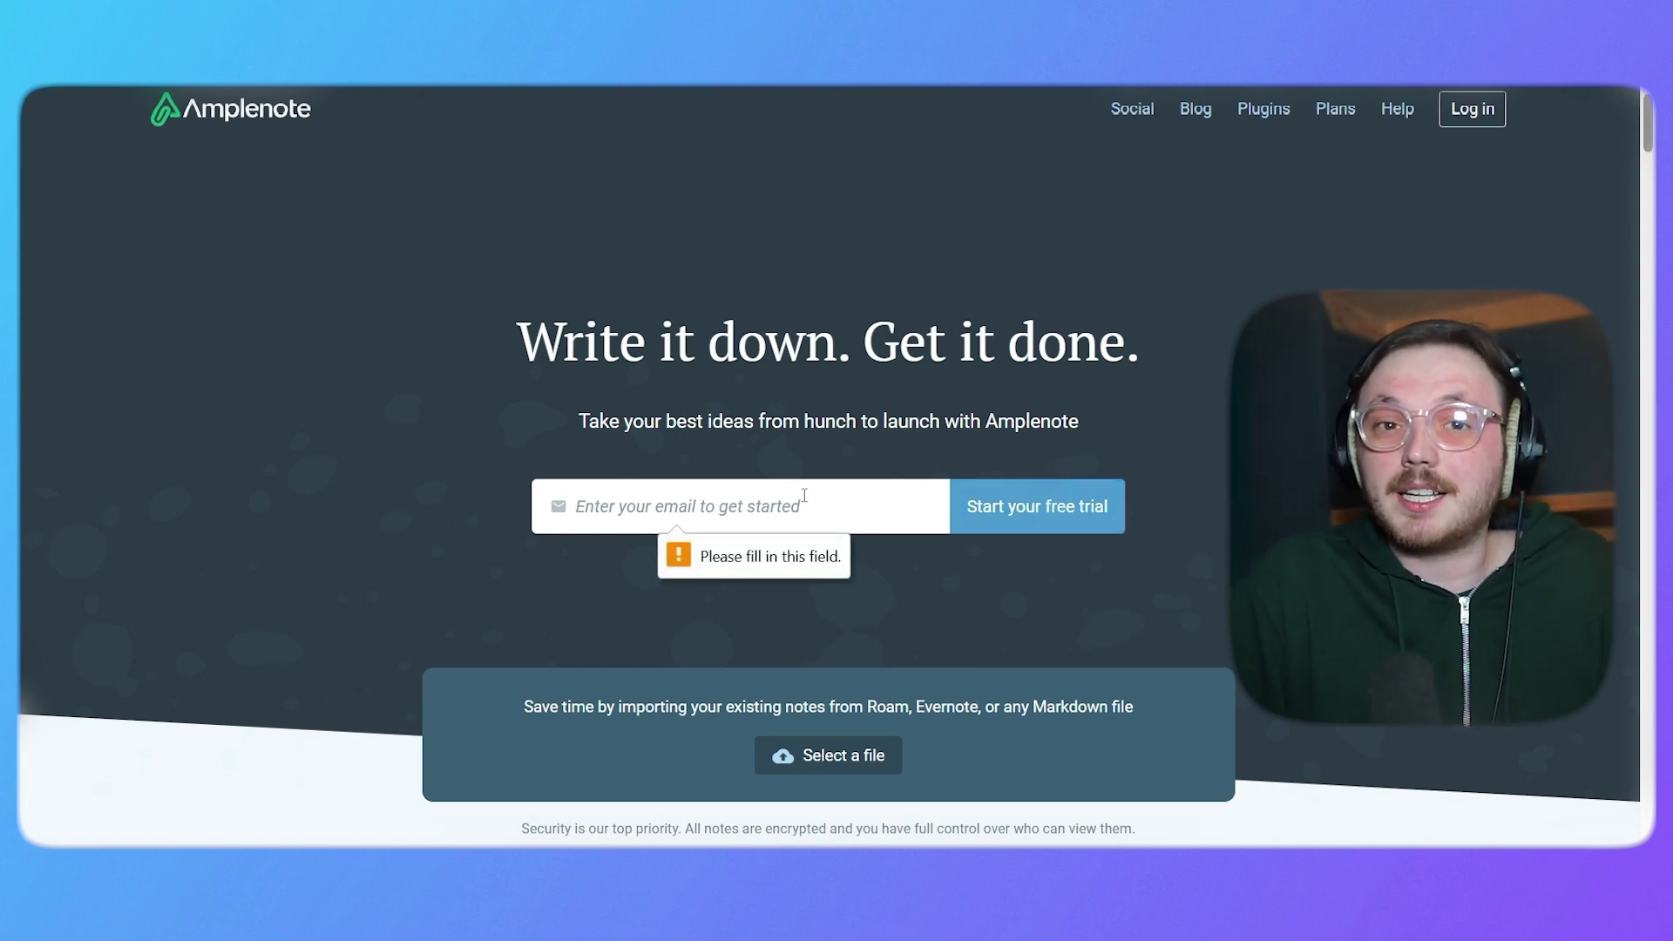
{"action": "left_click", "coordinate": [803, 495]}
{"action": "left_click", "coordinate": [741, 554]}
{"action": "left_click", "coordinate": [1085, 508]}
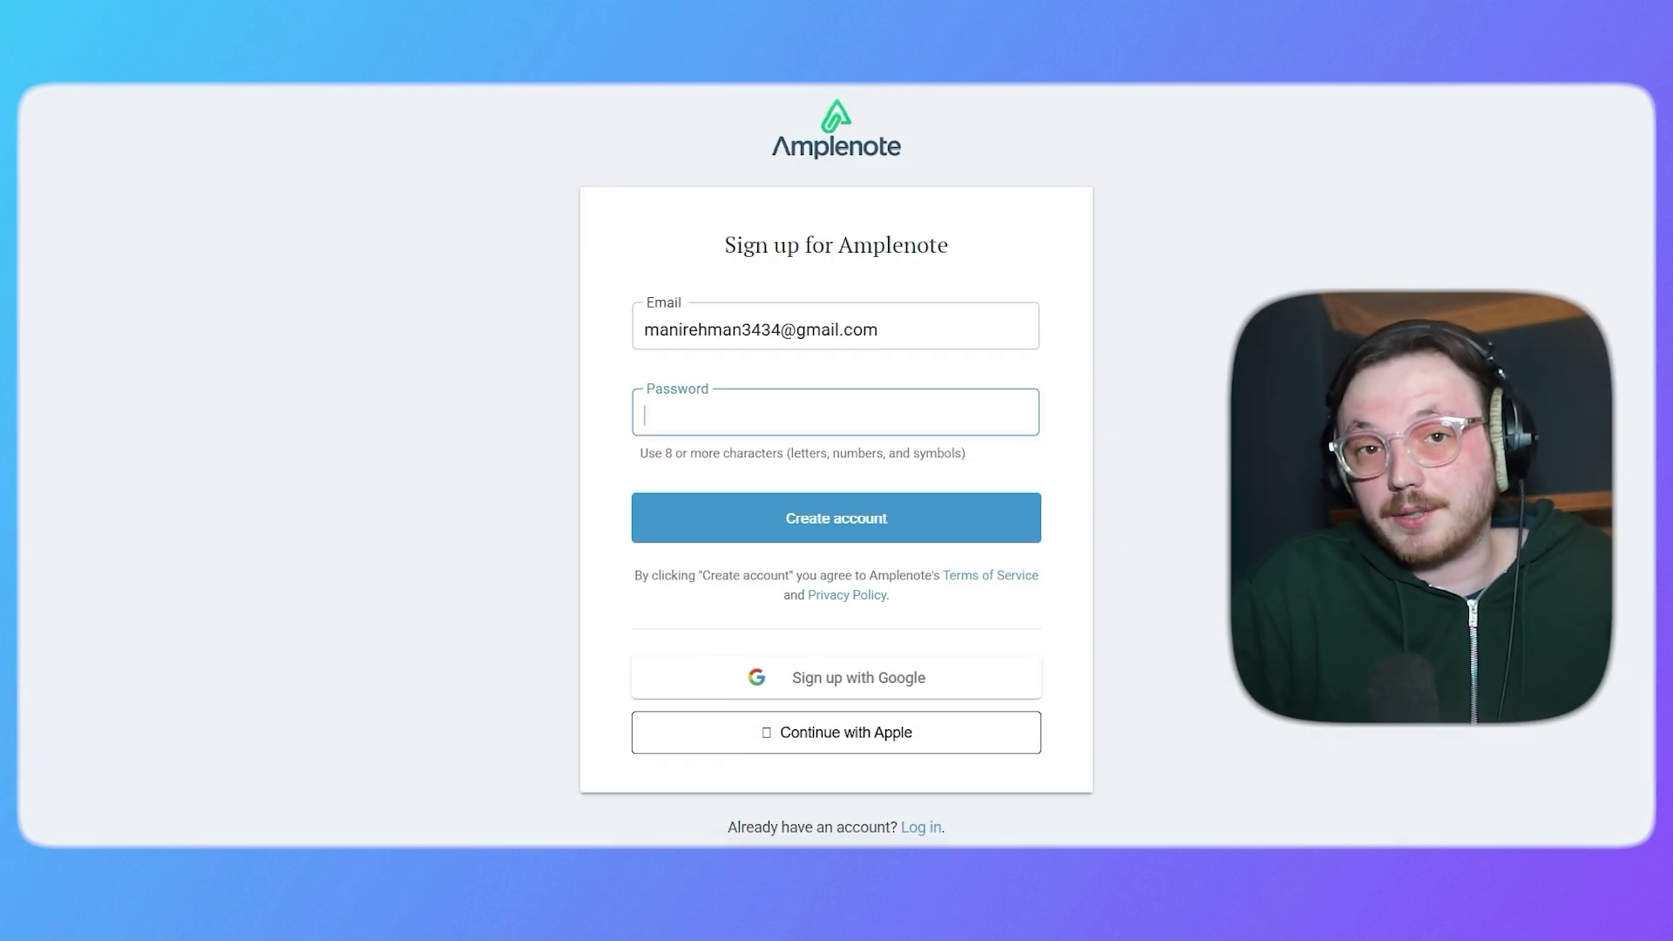
{"action": "left_click", "coordinate": [708, 387]}
{"action": "type", "text": "1234"}
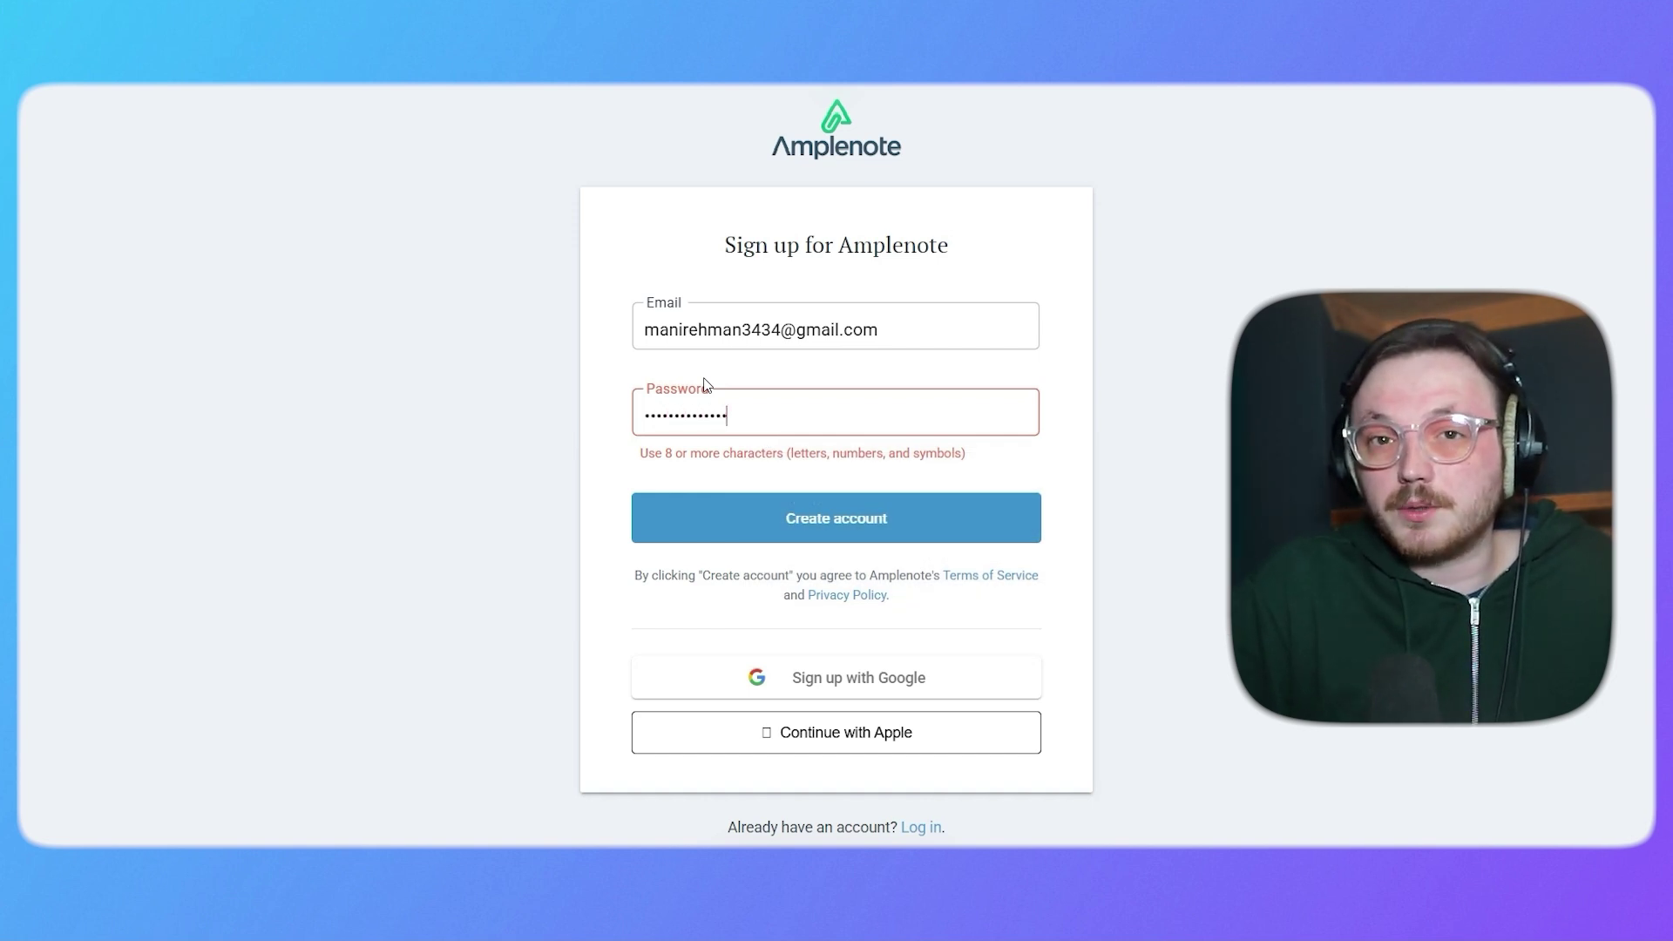
{"action": "left_click", "coordinate": [799, 529]}
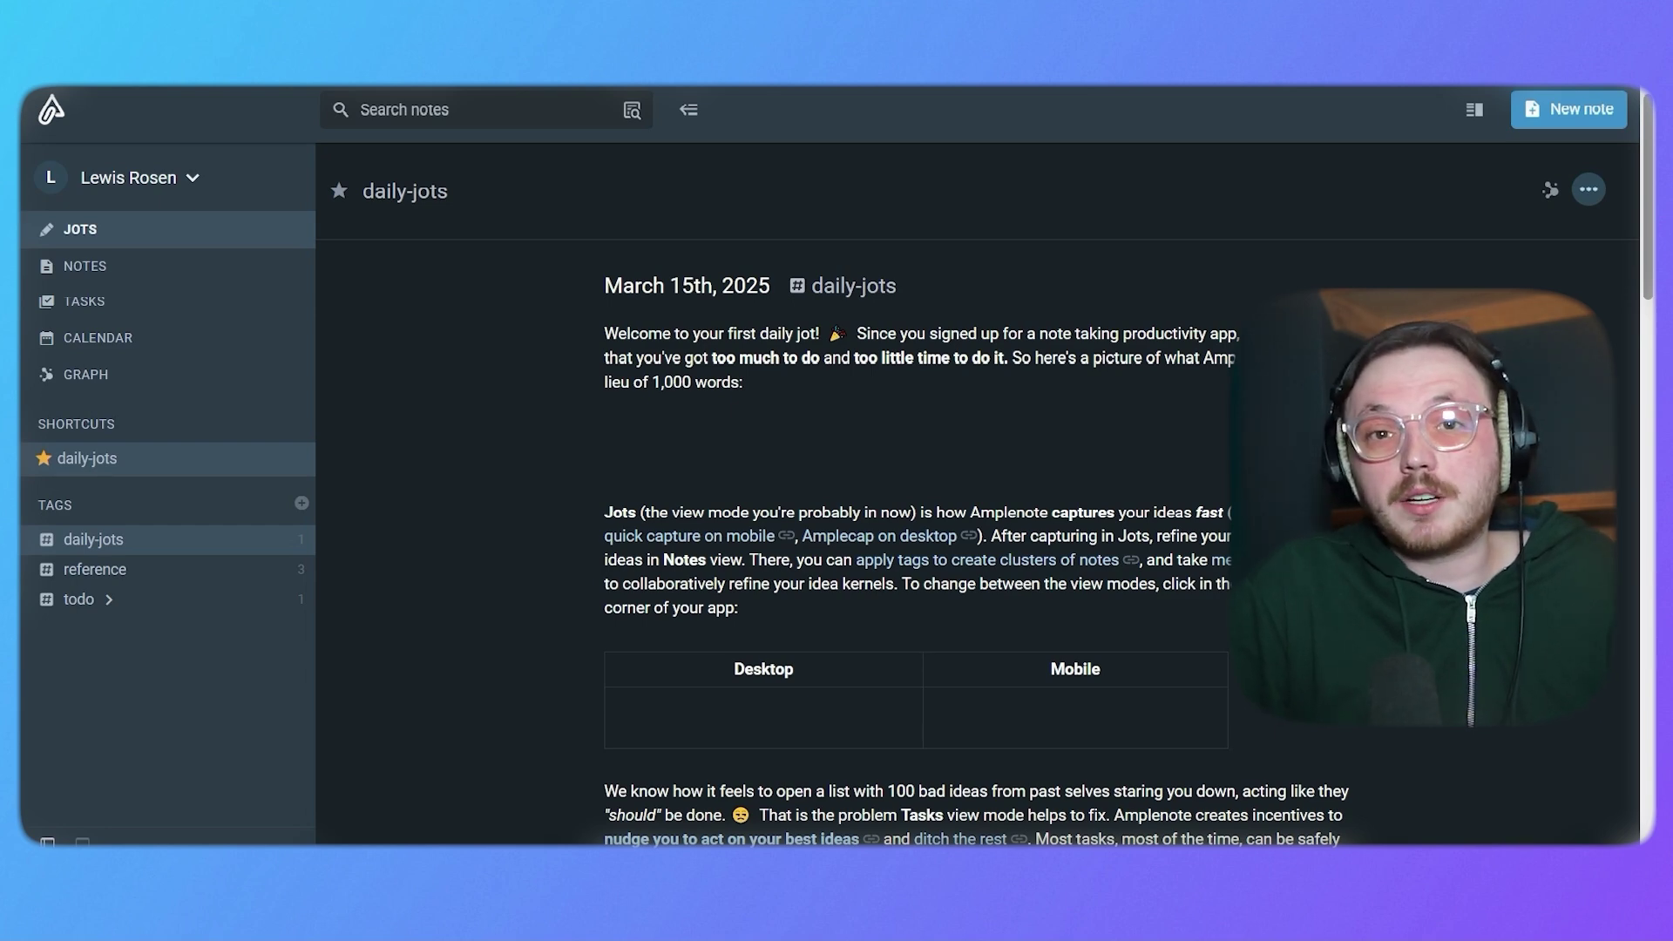
Open the Notes list, then switch to the All tasks list of startup-guide to-dos.
{"action": "left_click", "coordinate": [163, 274]}
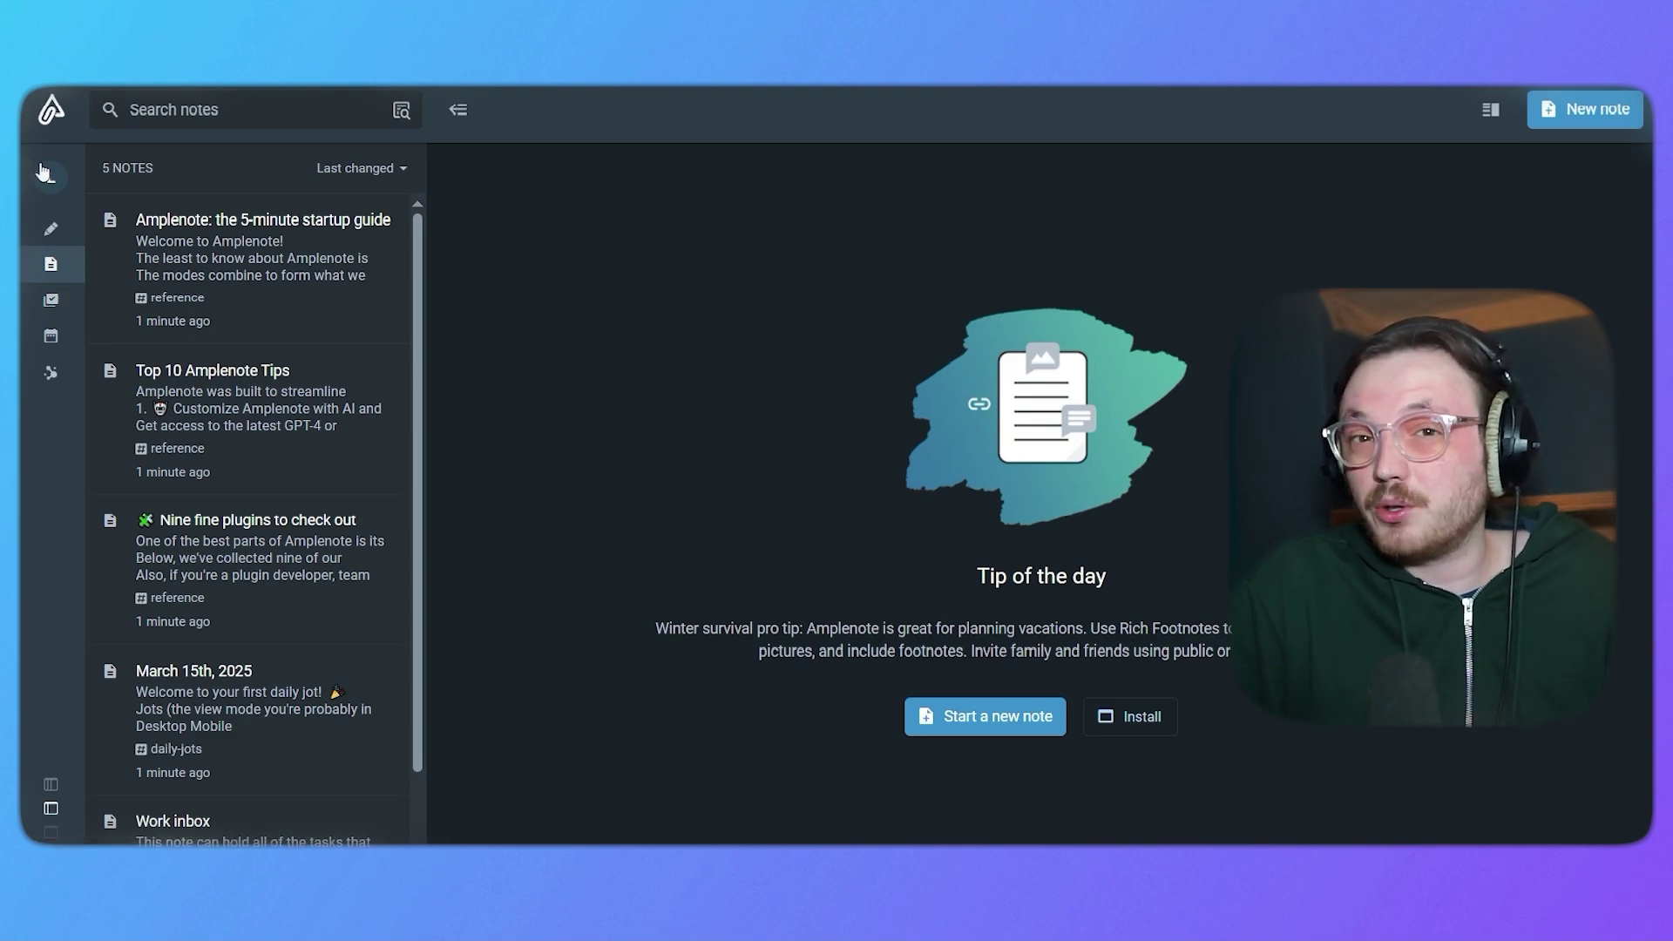
{"action": "left_click", "coordinate": [116, 314]}
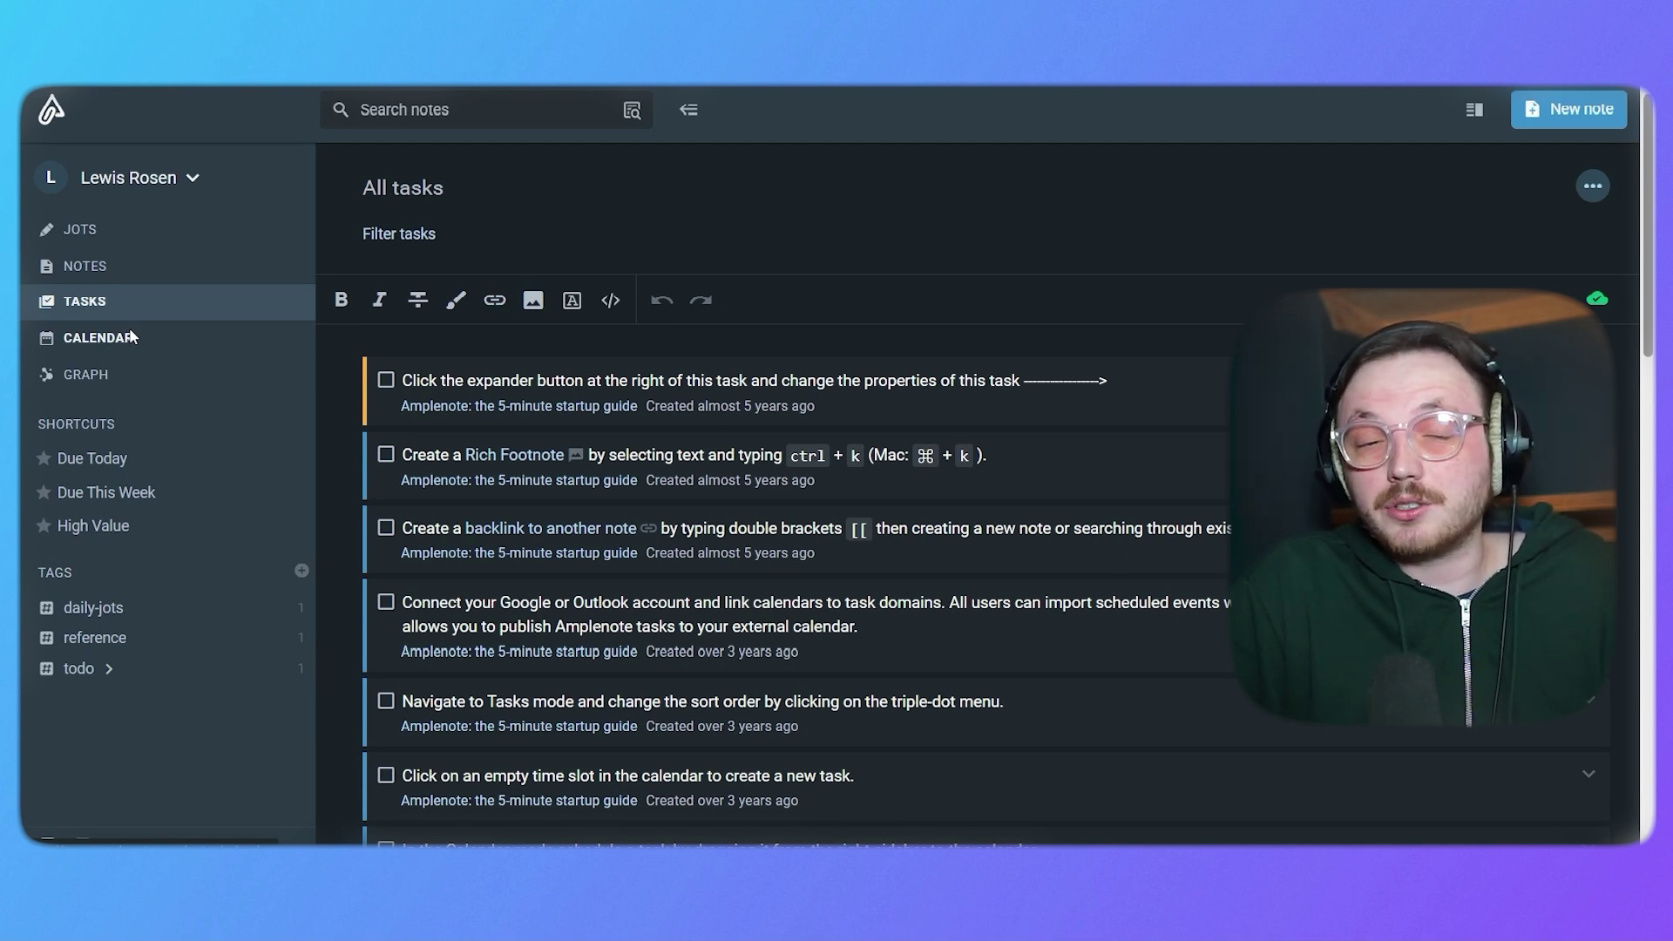
Preview the Calendar and Graph views, then return to the March 15th, 2025 daily jot.
{"action": "left_click", "coordinate": [129, 329]}
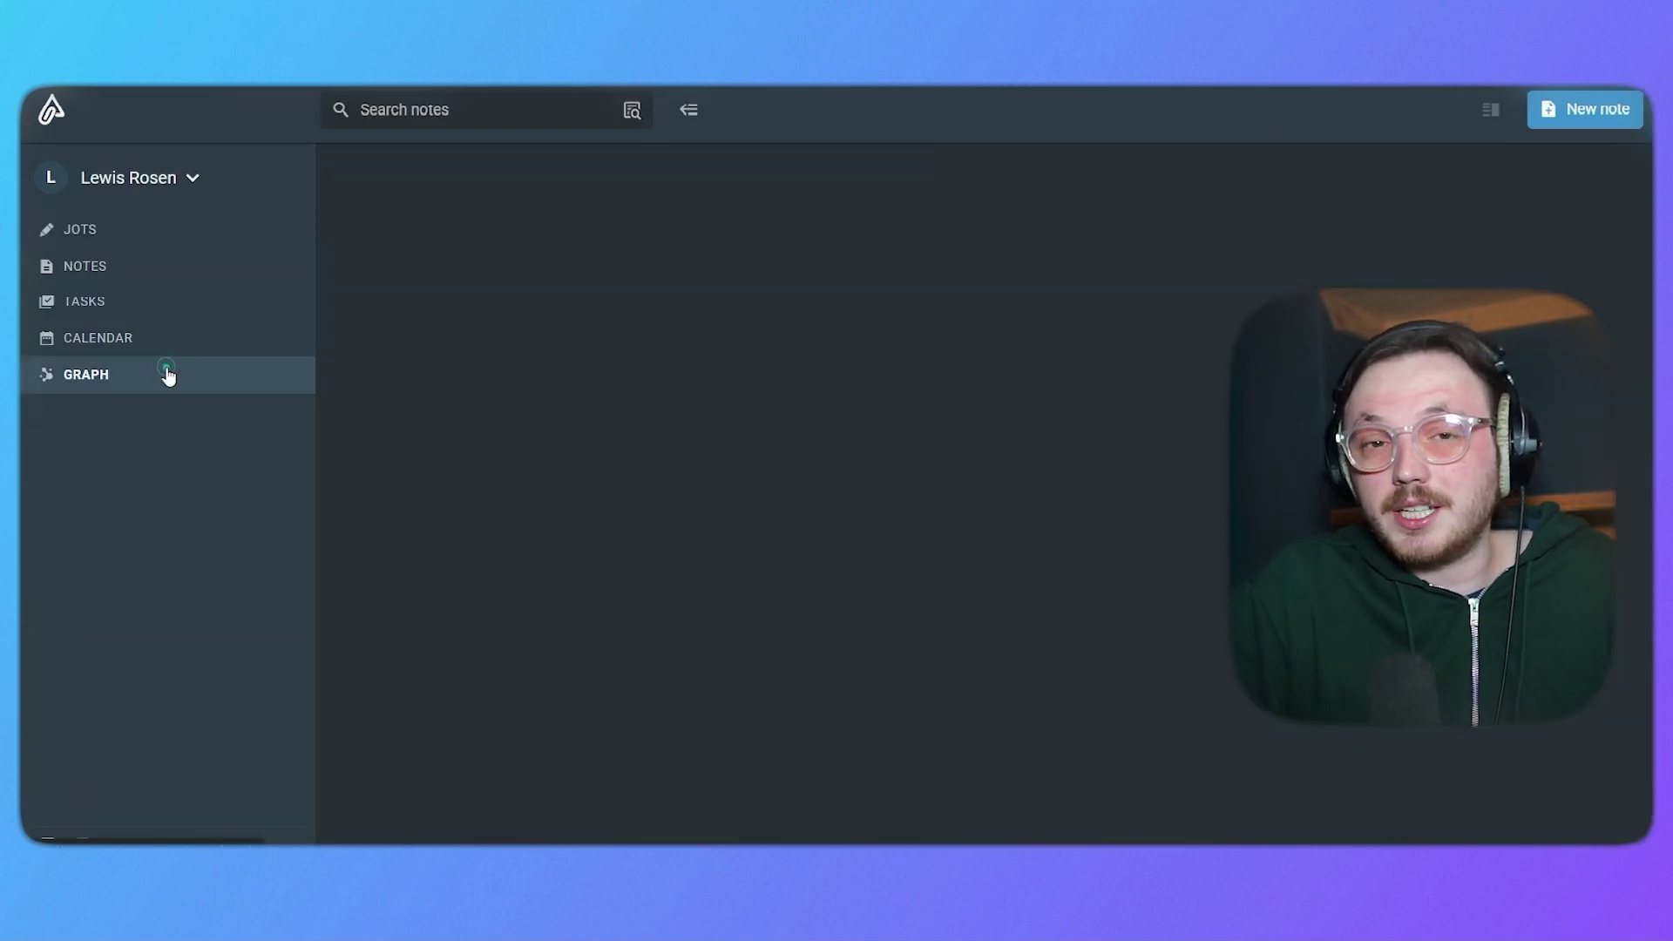
{"action": "left_click", "coordinate": [166, 374]}
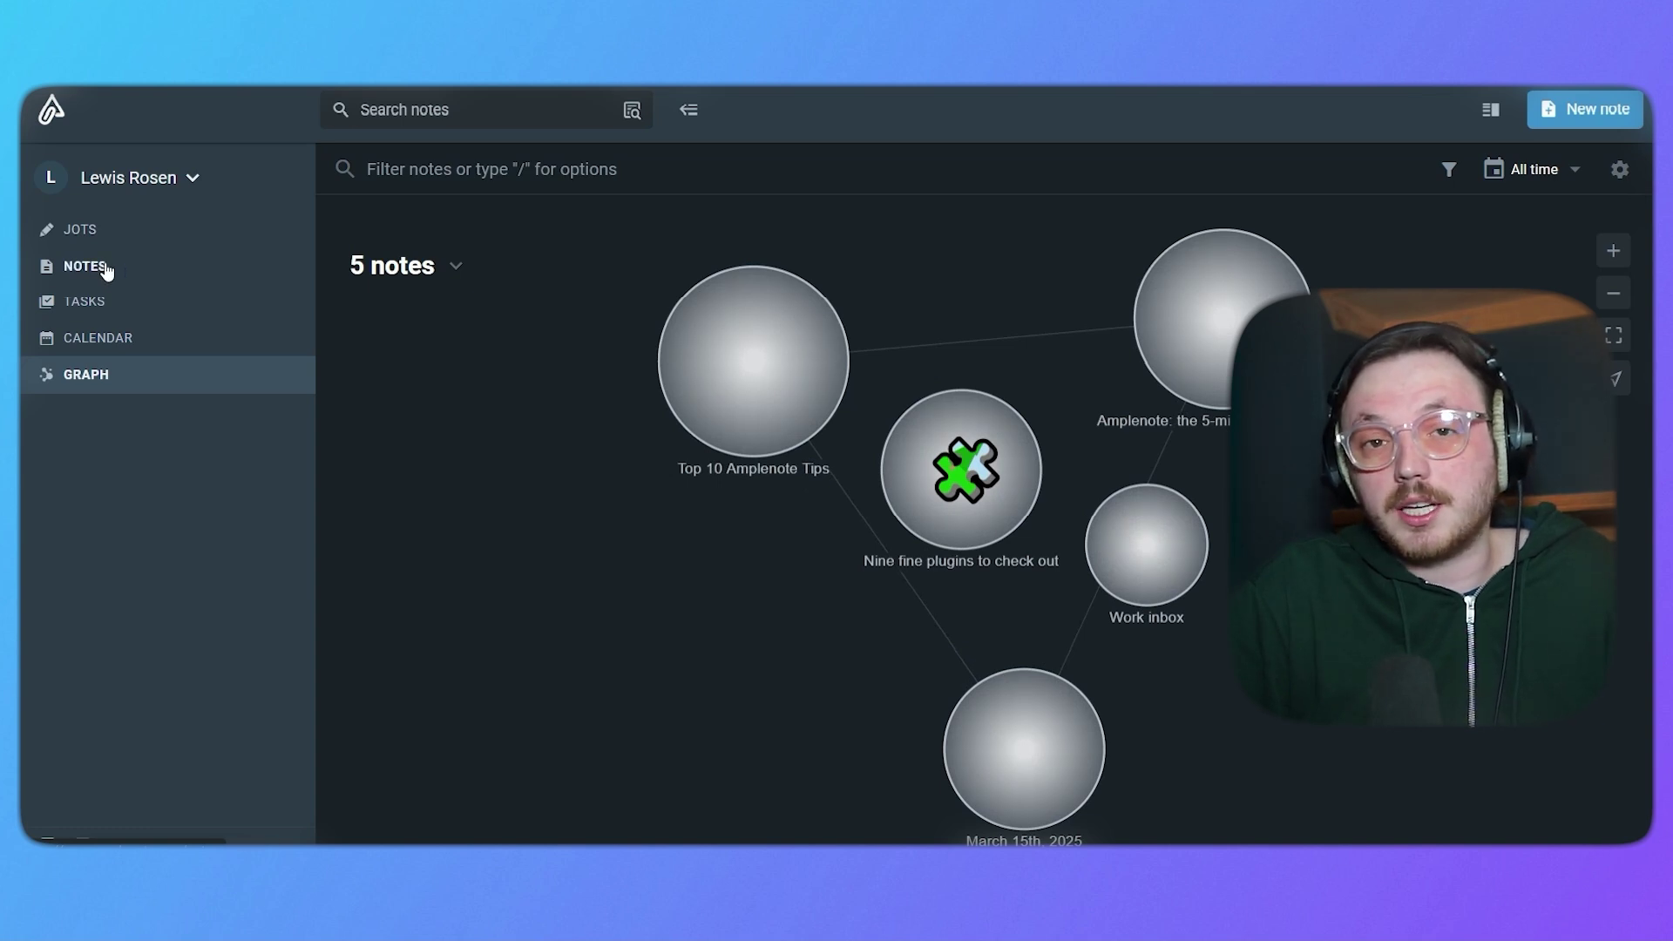
{"action": "left_click", "coordinate": [87, 214]}
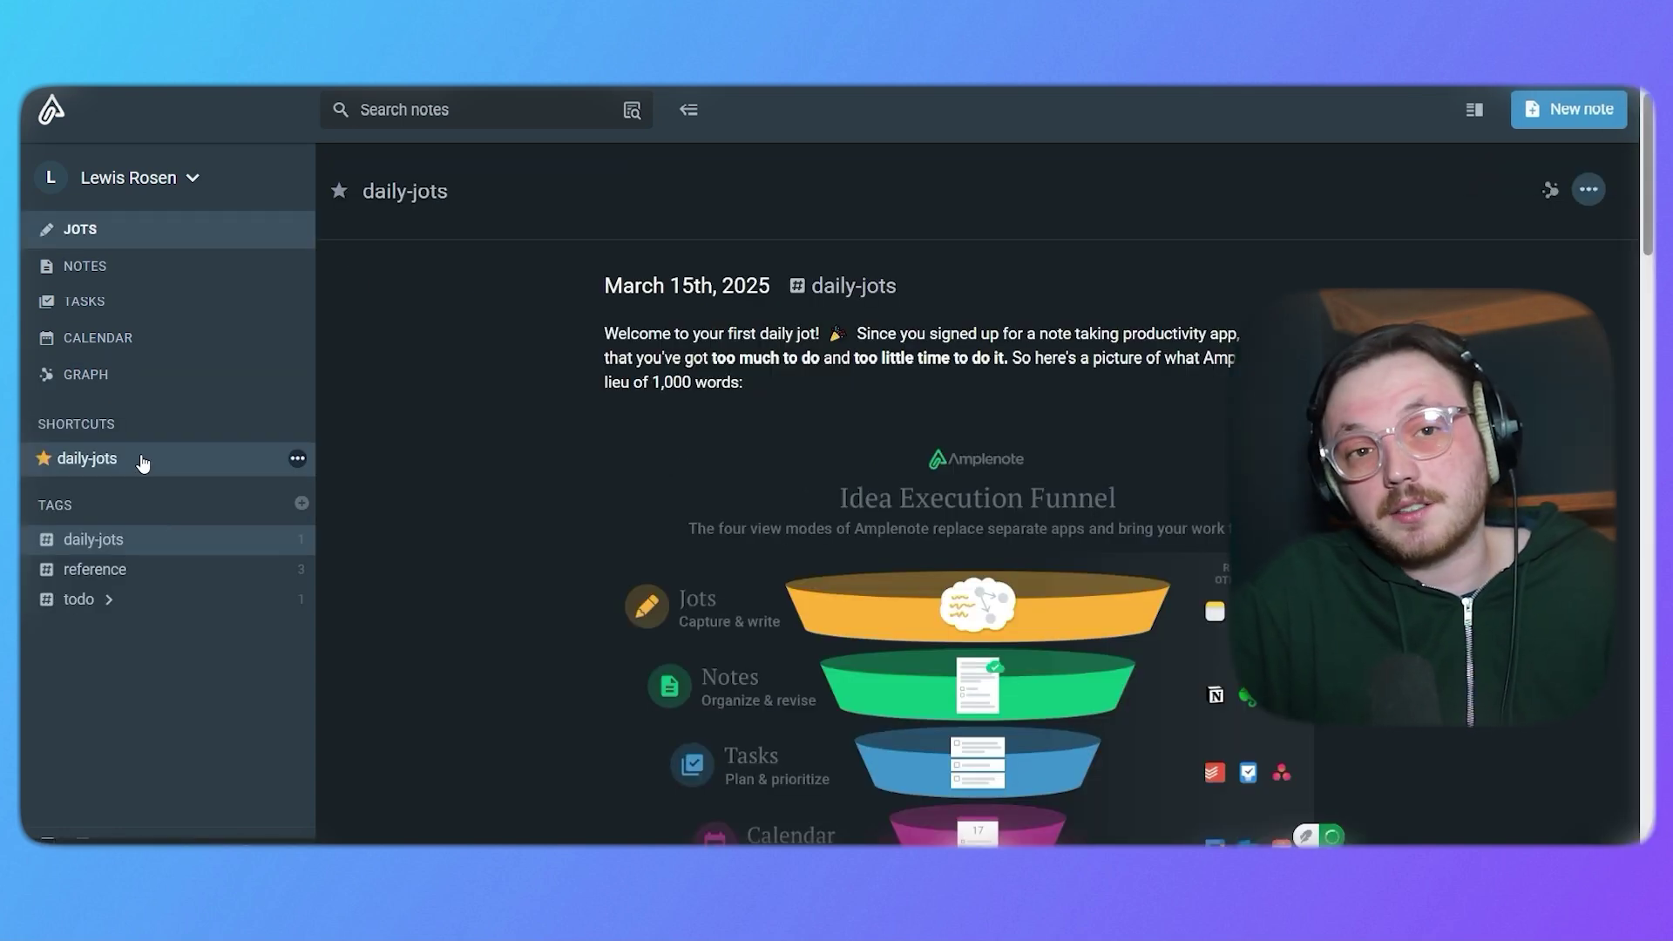
Browse the reference tag and the todo tag's work sub-tag, then return to daily-jots.
{"action": "left_click", "coordinate": [168, 568]}
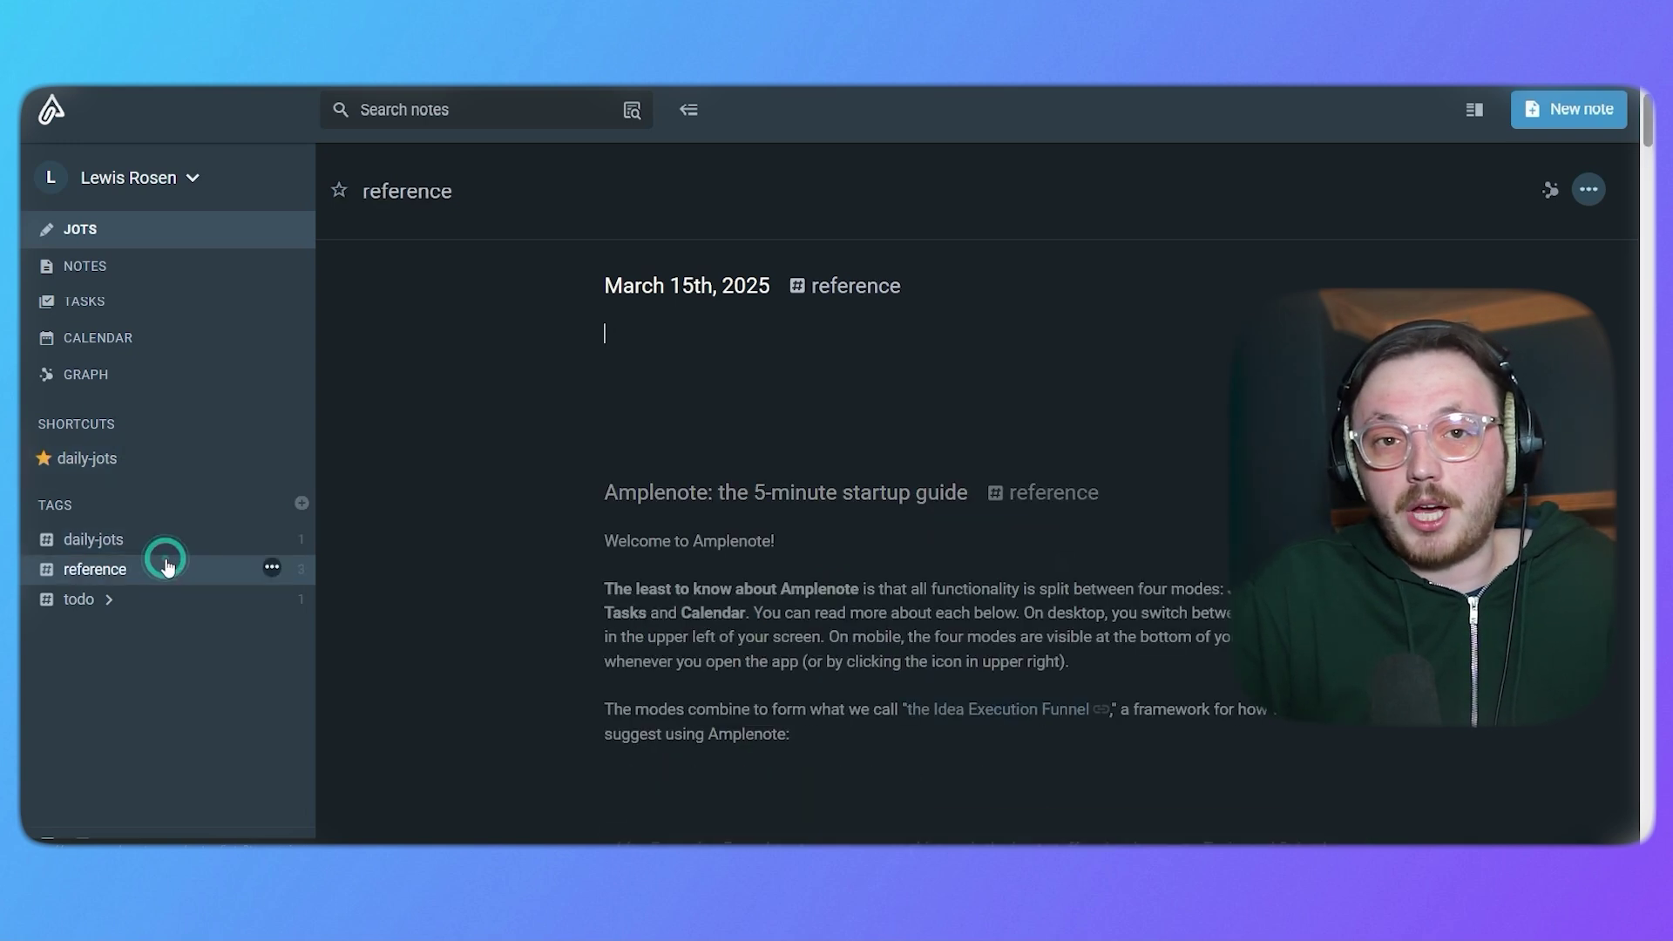
{"action": "left_click", "coordinate": [352, 701]}
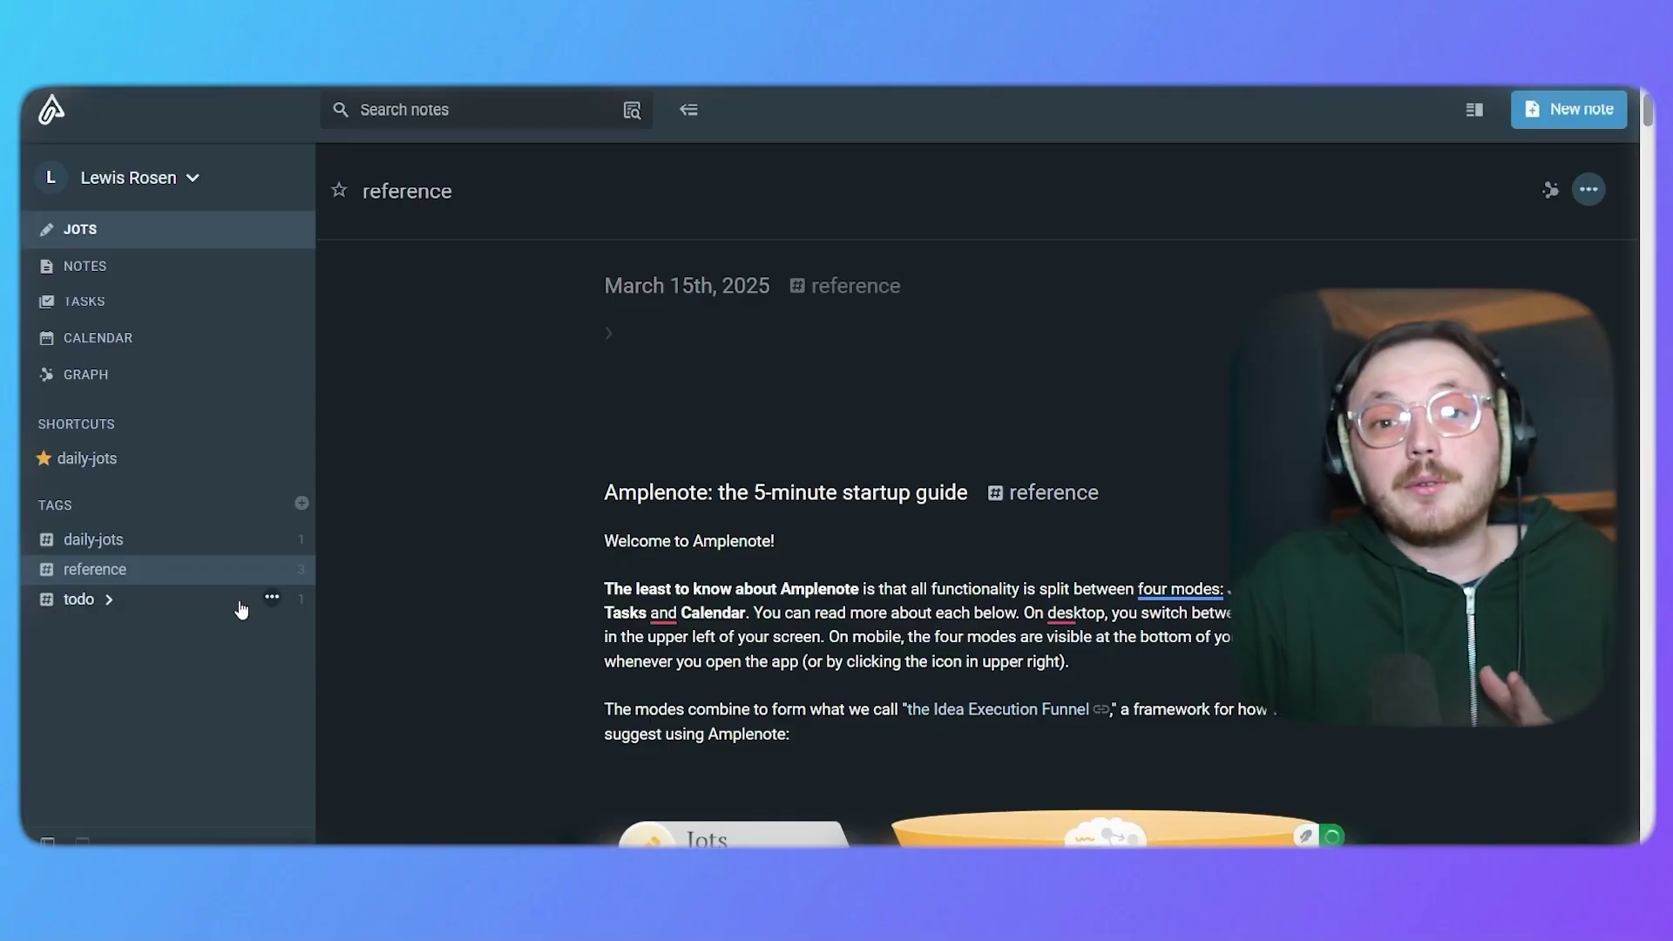
{"action": "left_click", "coordinate": [239, 604]}
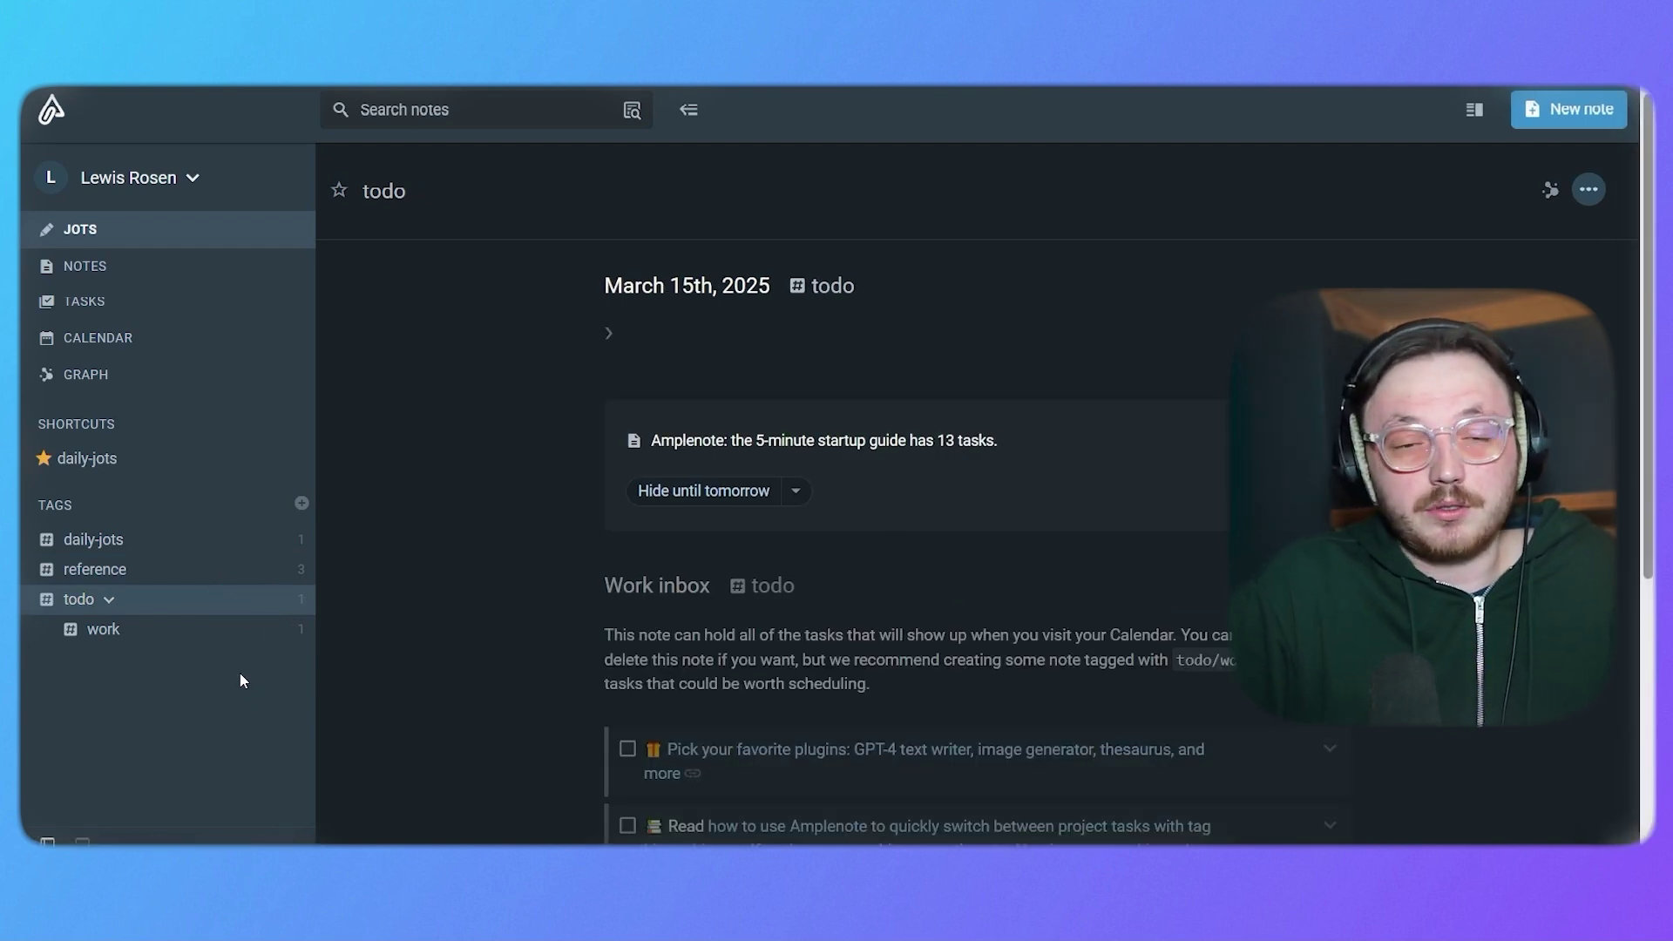
{"action": "left_click", "coordinate": [201, 645]}
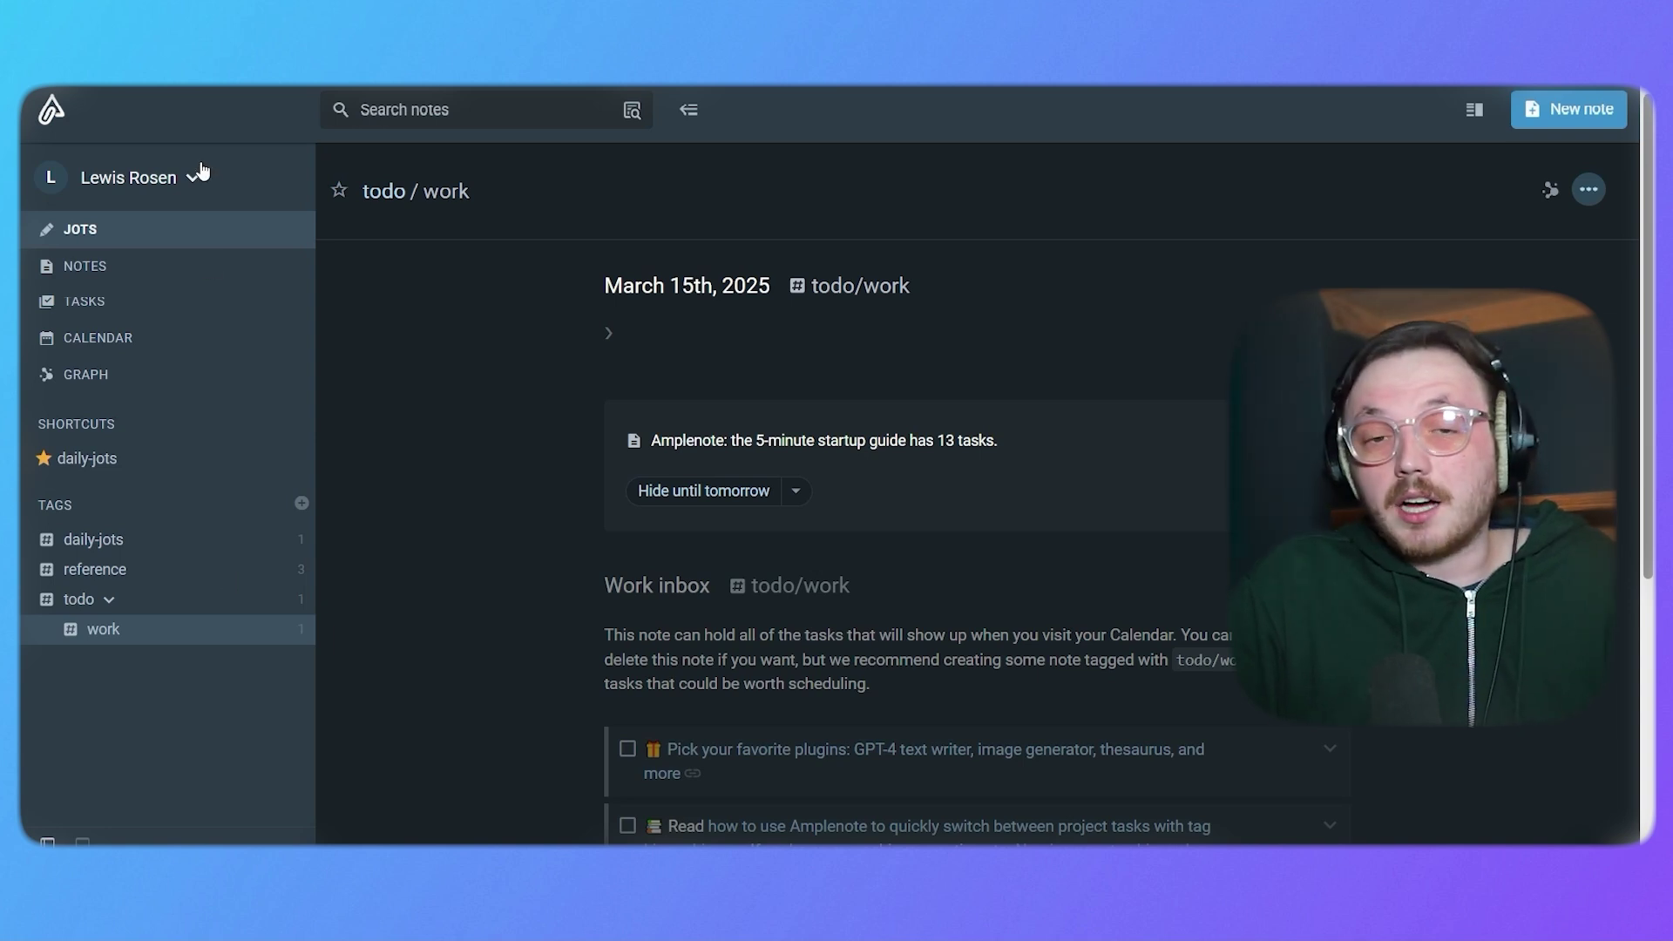
{"action": "left_click", "coordinate": [160, 230]}
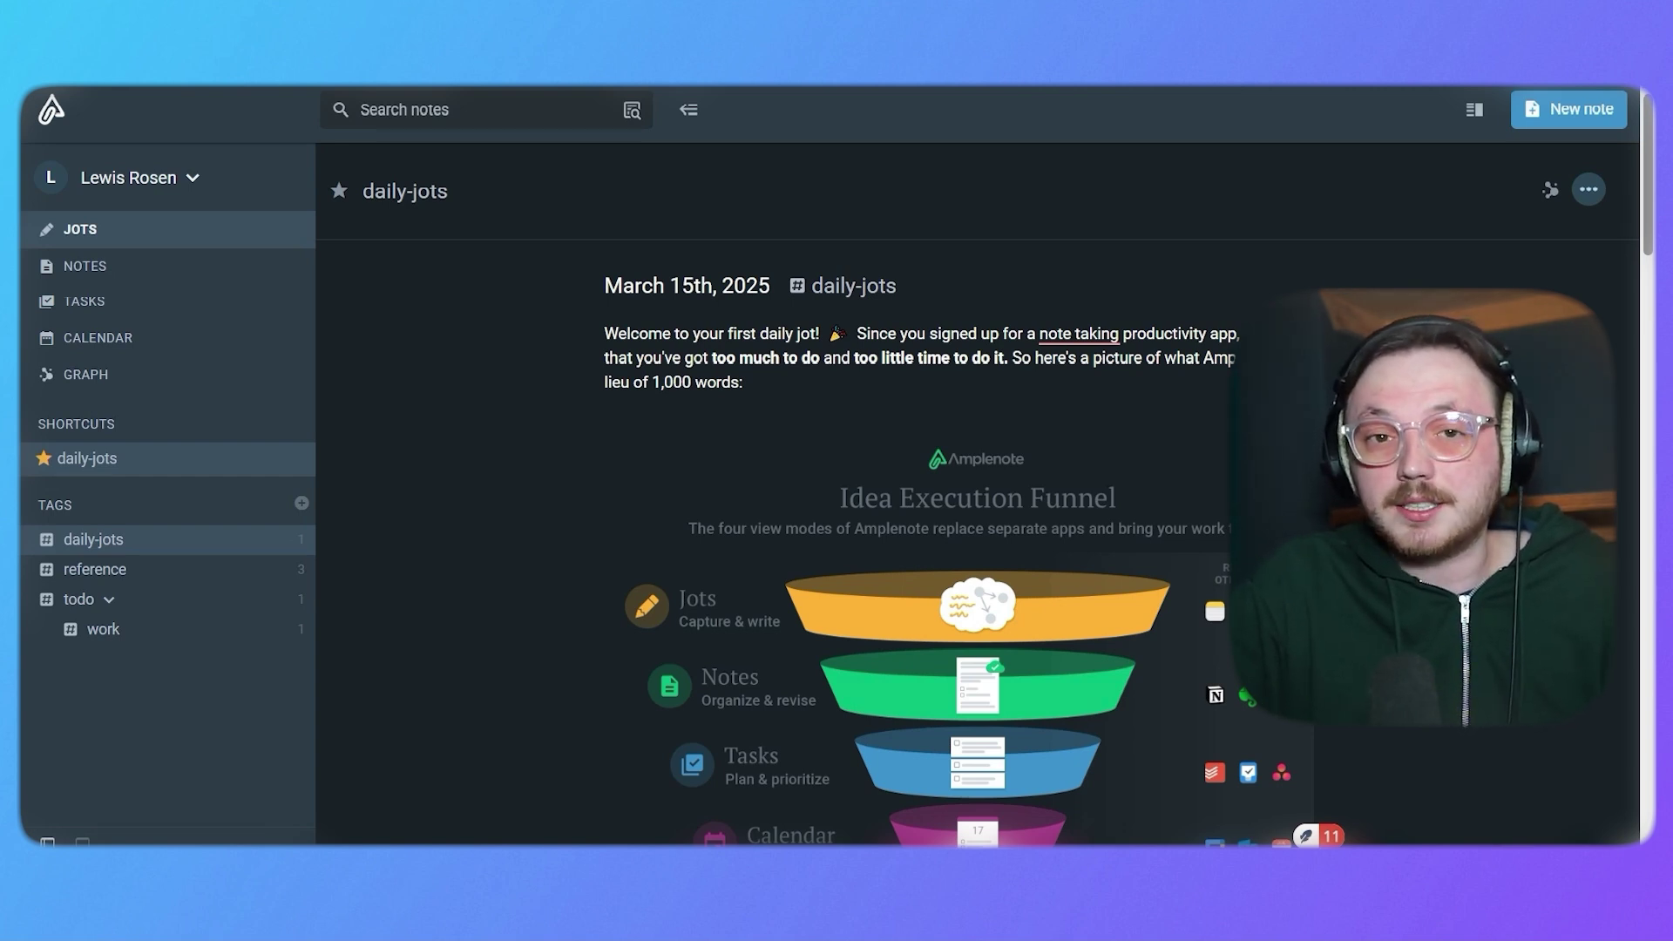
Scroll down the daily-jots feed past the welcome guide to the March 14th–9th jots.
{"action": "scroll", "coordinate": [570, 420], "scroll_direction": "down", "scroll_amount": 6}
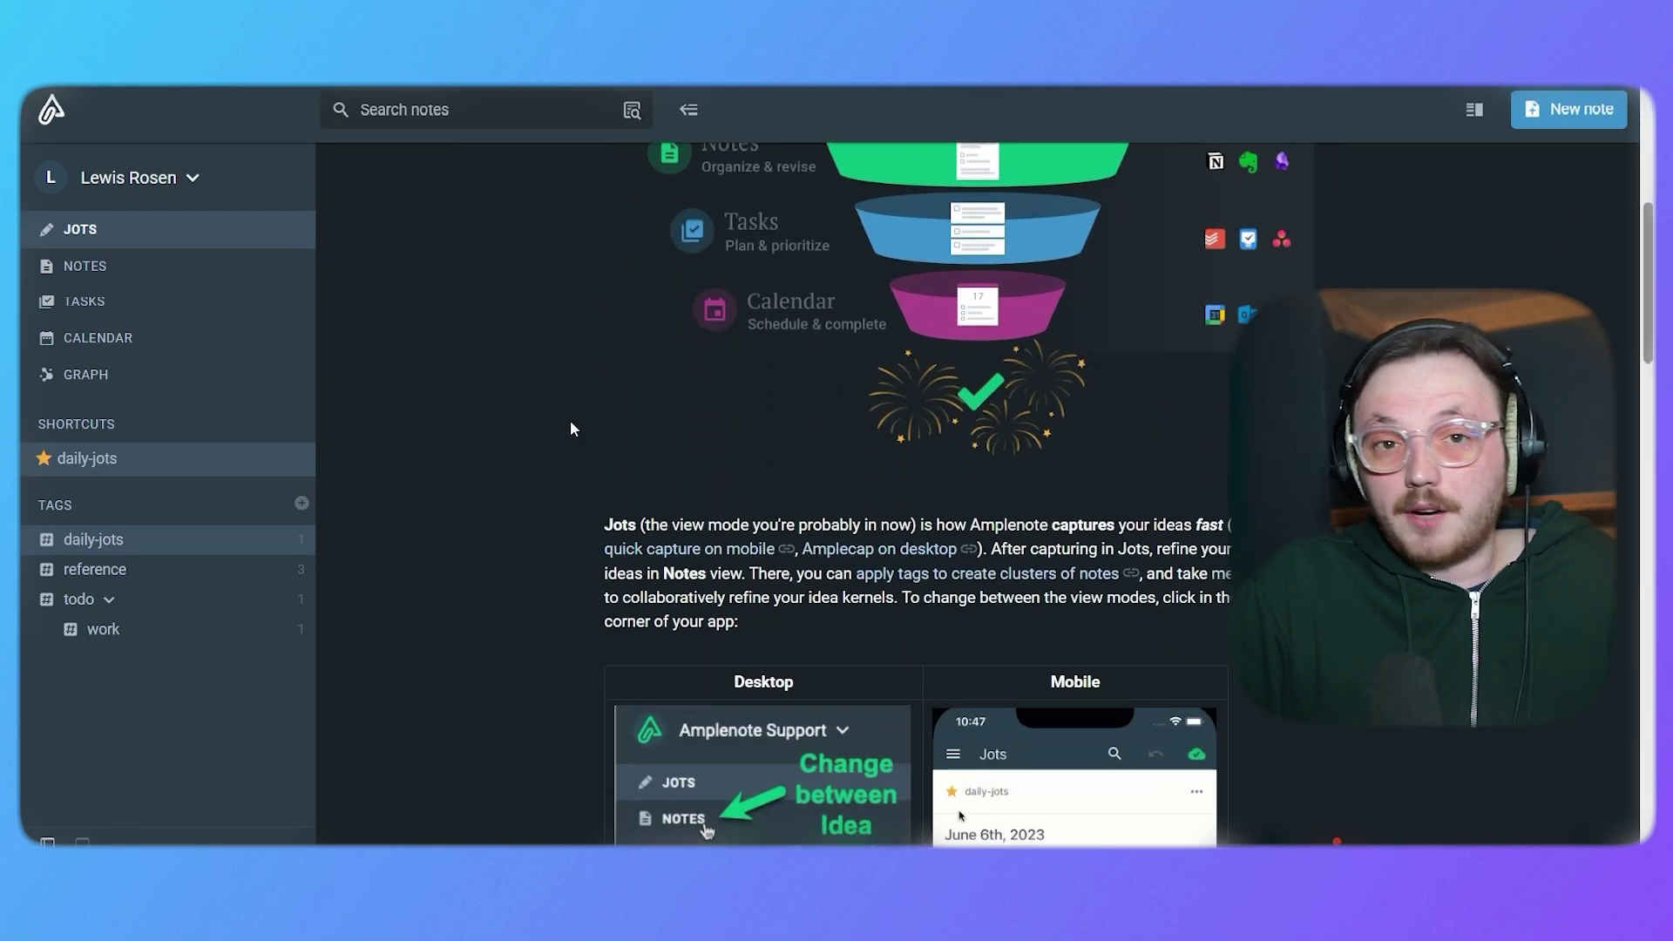
{"action": "scroll", "coordinate": [570, 420], "scroll_direction": "down", "scroll_amount": 3}
{"action": "scroll", "coordinate": [569, 420], "scroll_direction": "down", "scroll_amount": 4}
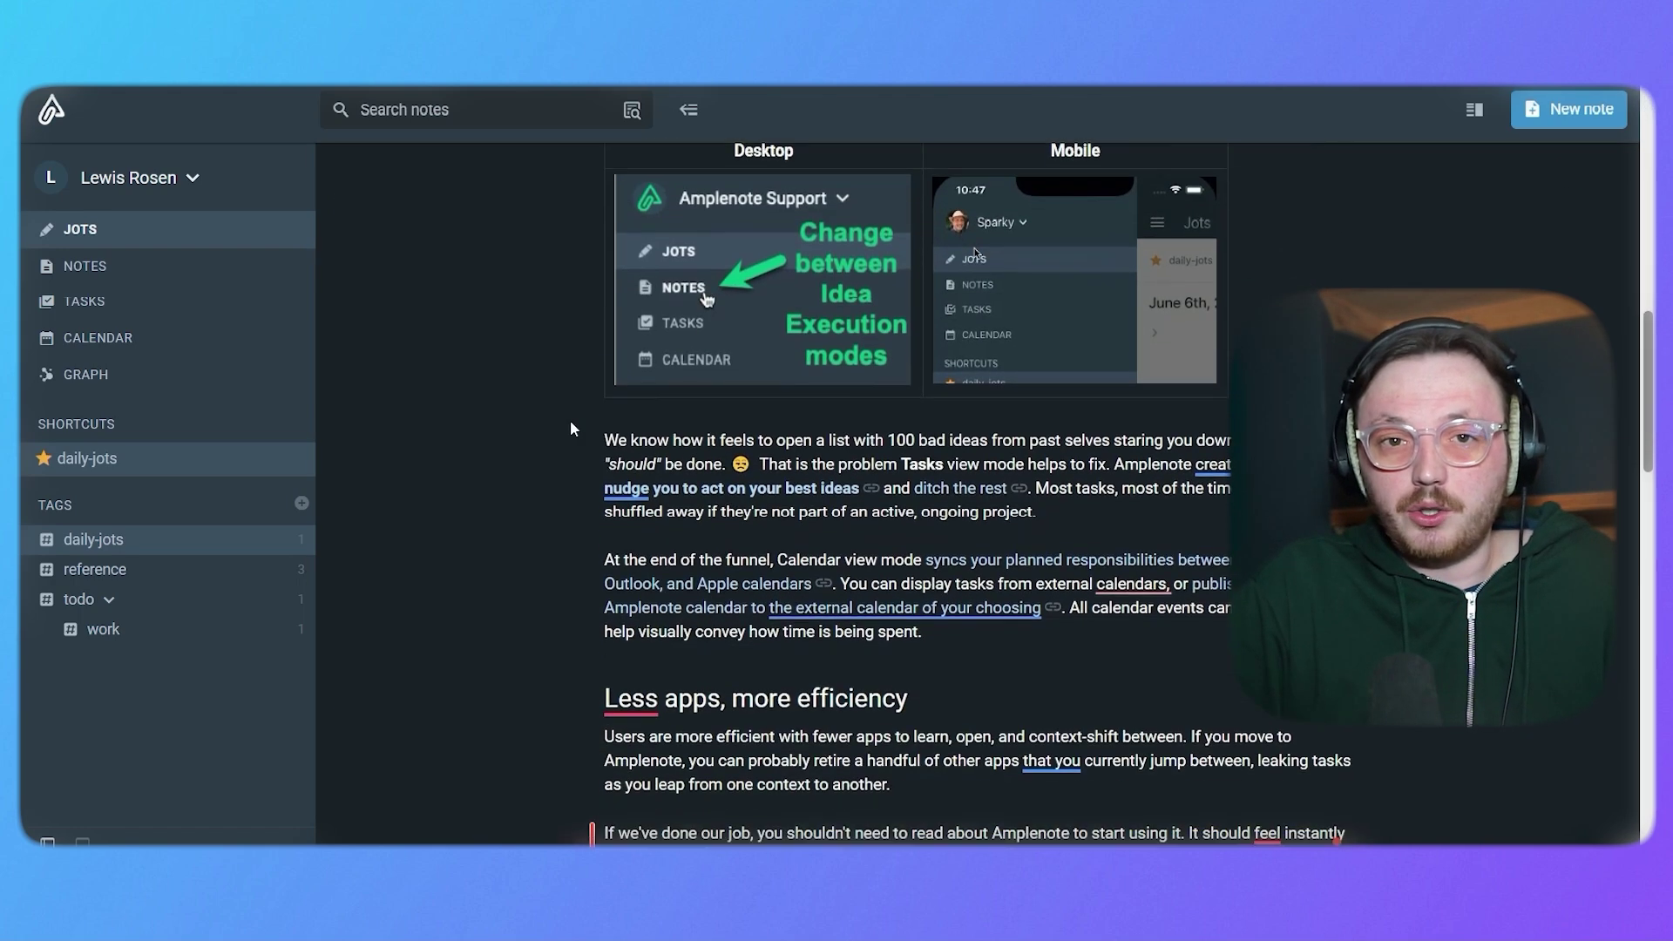
{"action": "scroll", "coordinate": [570, 420], "scroll_direction": "down", "scroll_amount": 5}
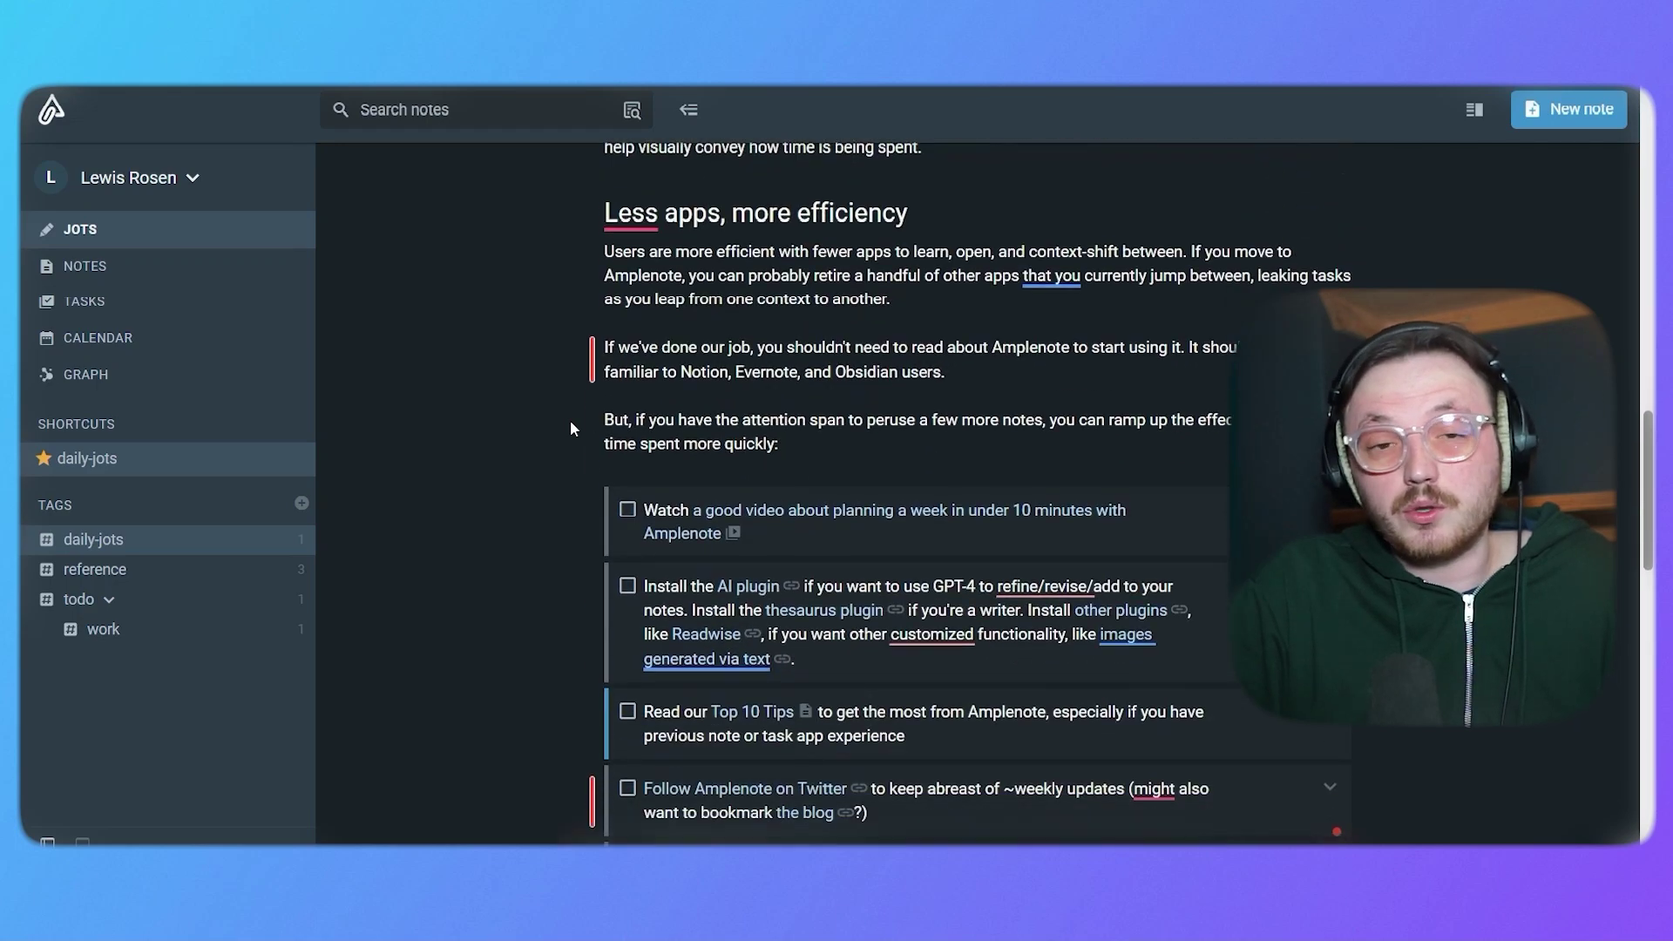
{"action": "scroll", "coordinate": [570, 428], "scroll_direction": "down", "scroll_amount": 5}
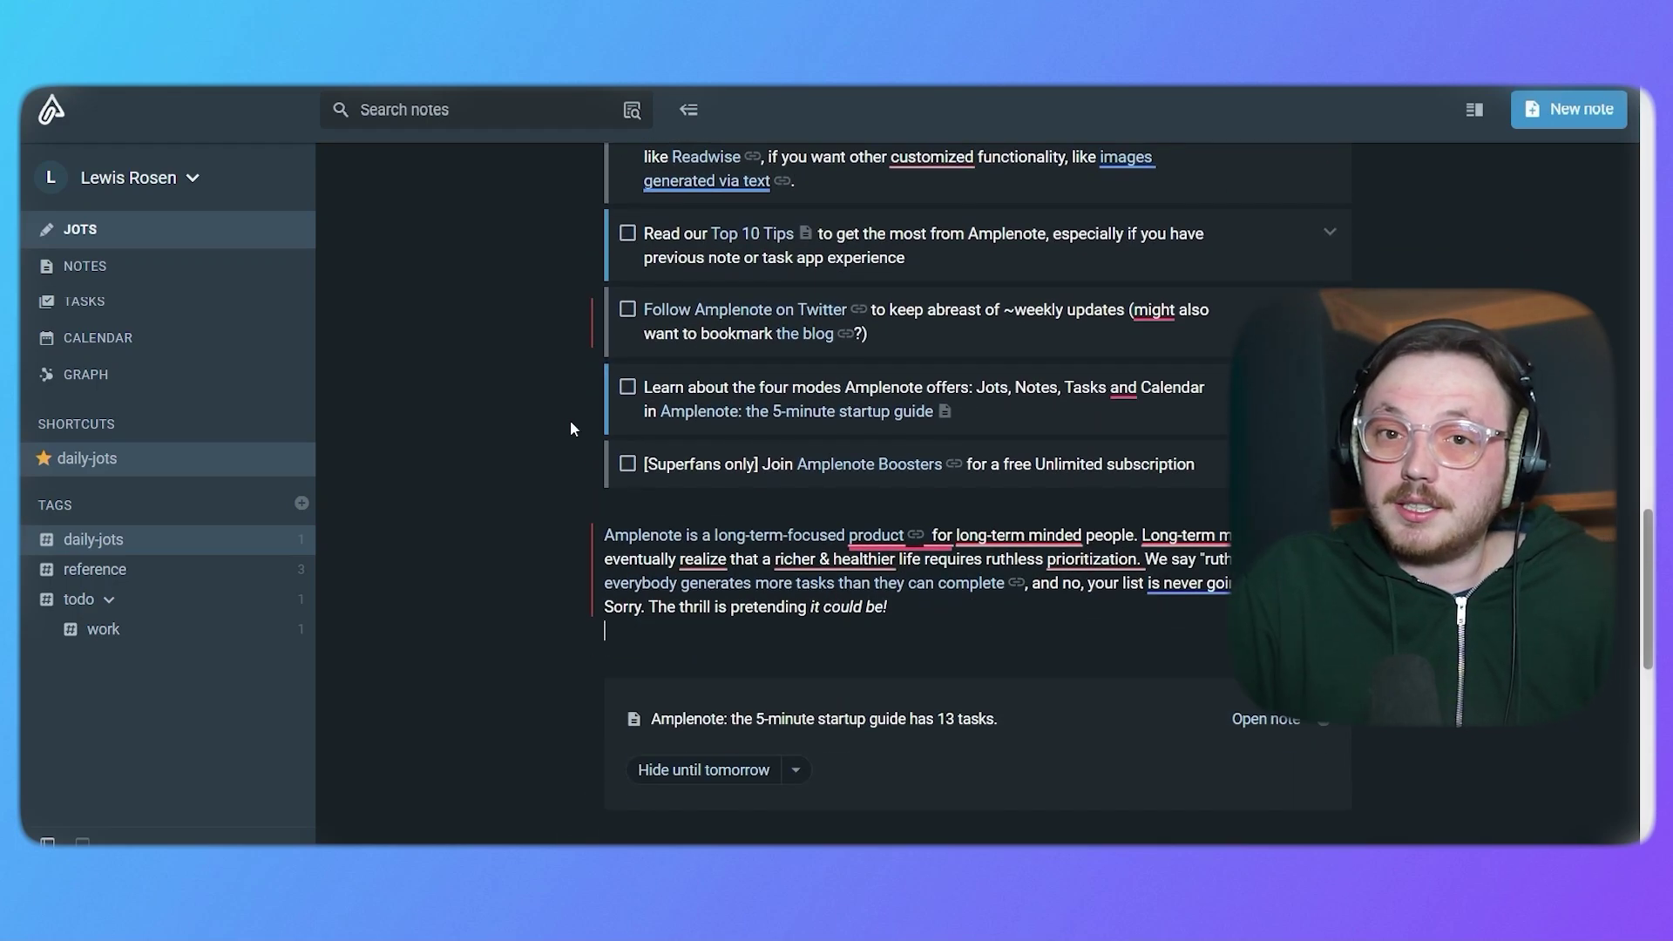
{"action": "scroll", "coordinate": [561, 409], "scroll_direction": "down", "scroll_amount": 5}
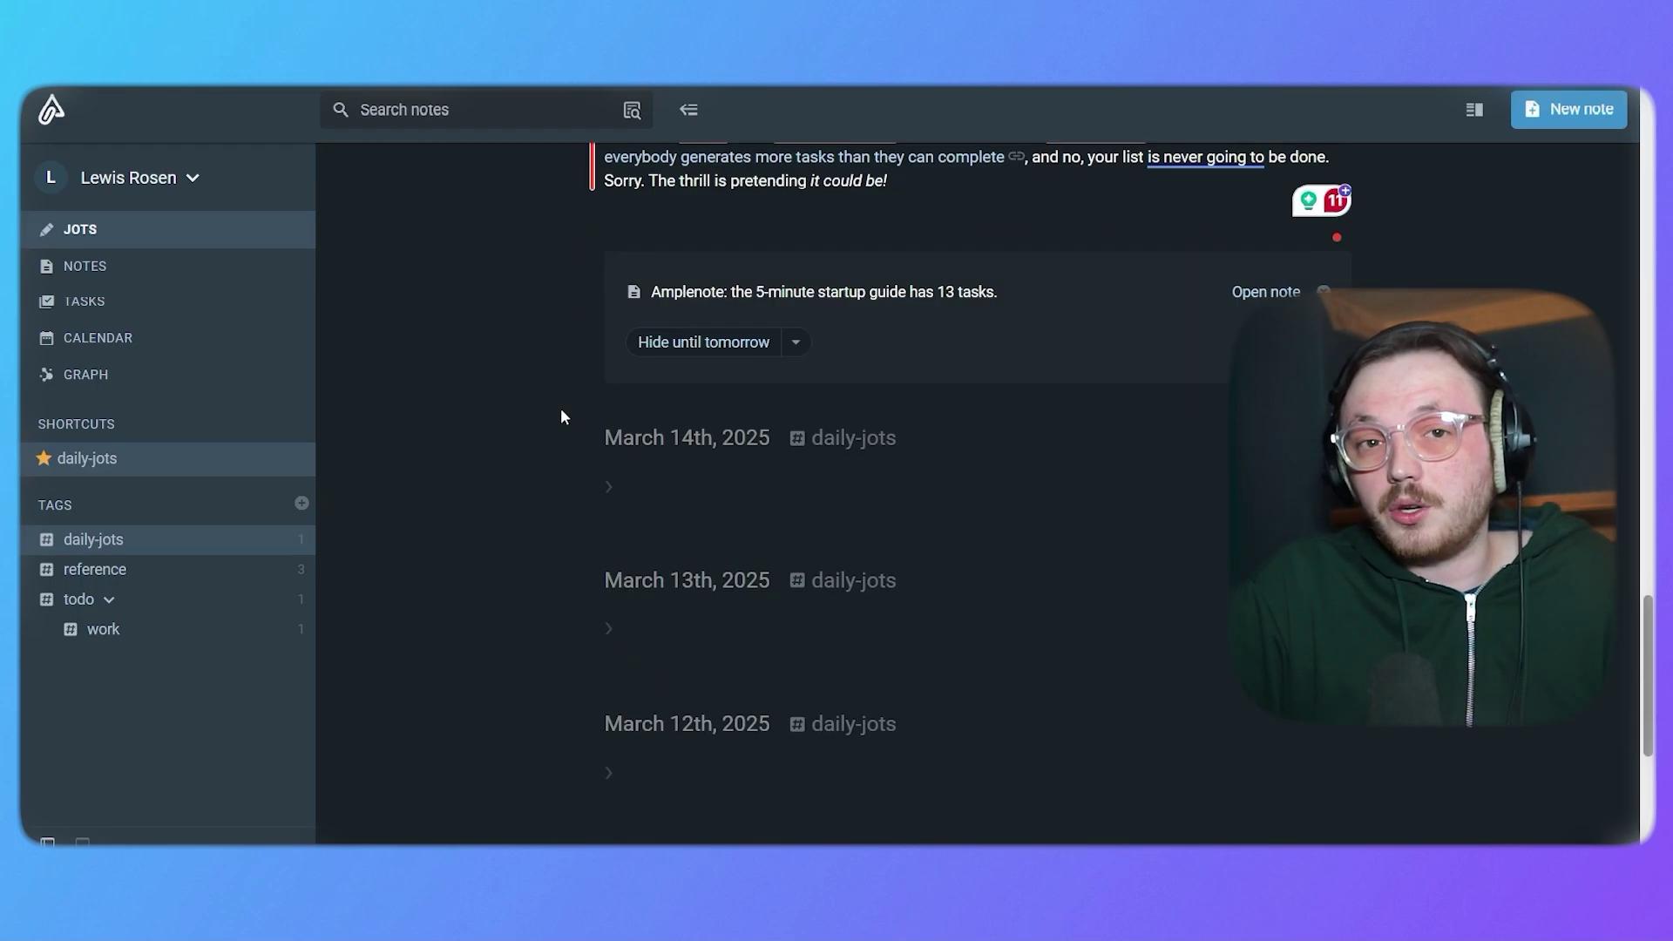
{"action": "scroll", "coordinate": [561, 410], "scroll_direction": "down", "scroll_amount": 4}
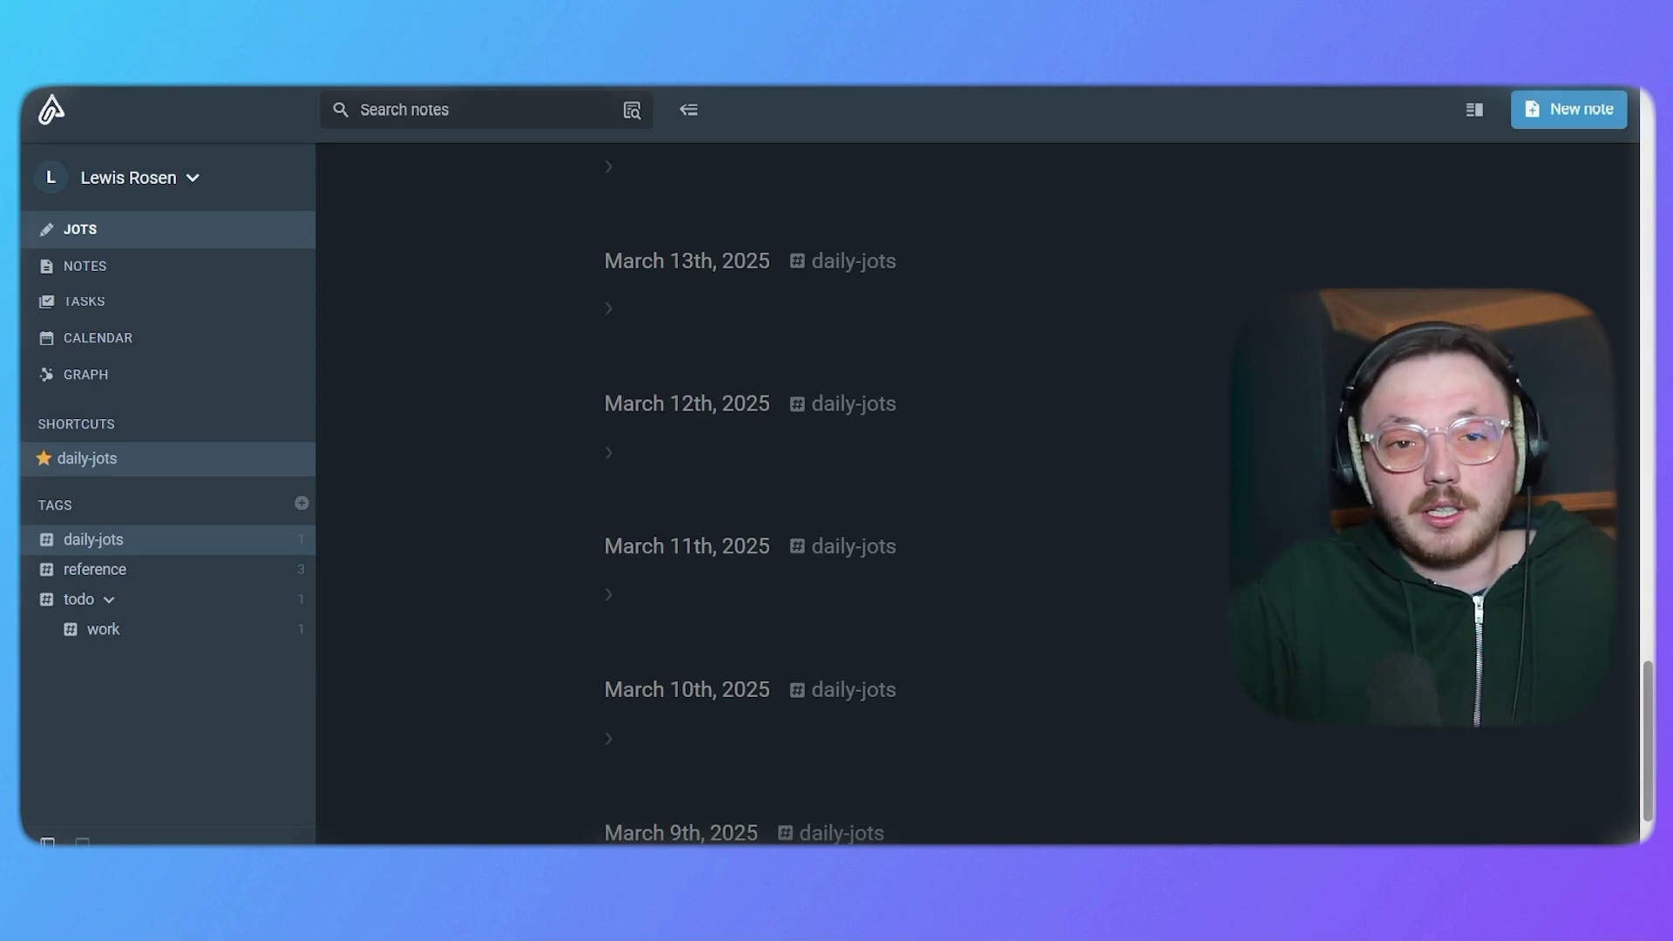
From the notes list, create a note titled 'new note' and begin adding a tag to it.
{"action": "left_click", "coordinate": [228, 265]}
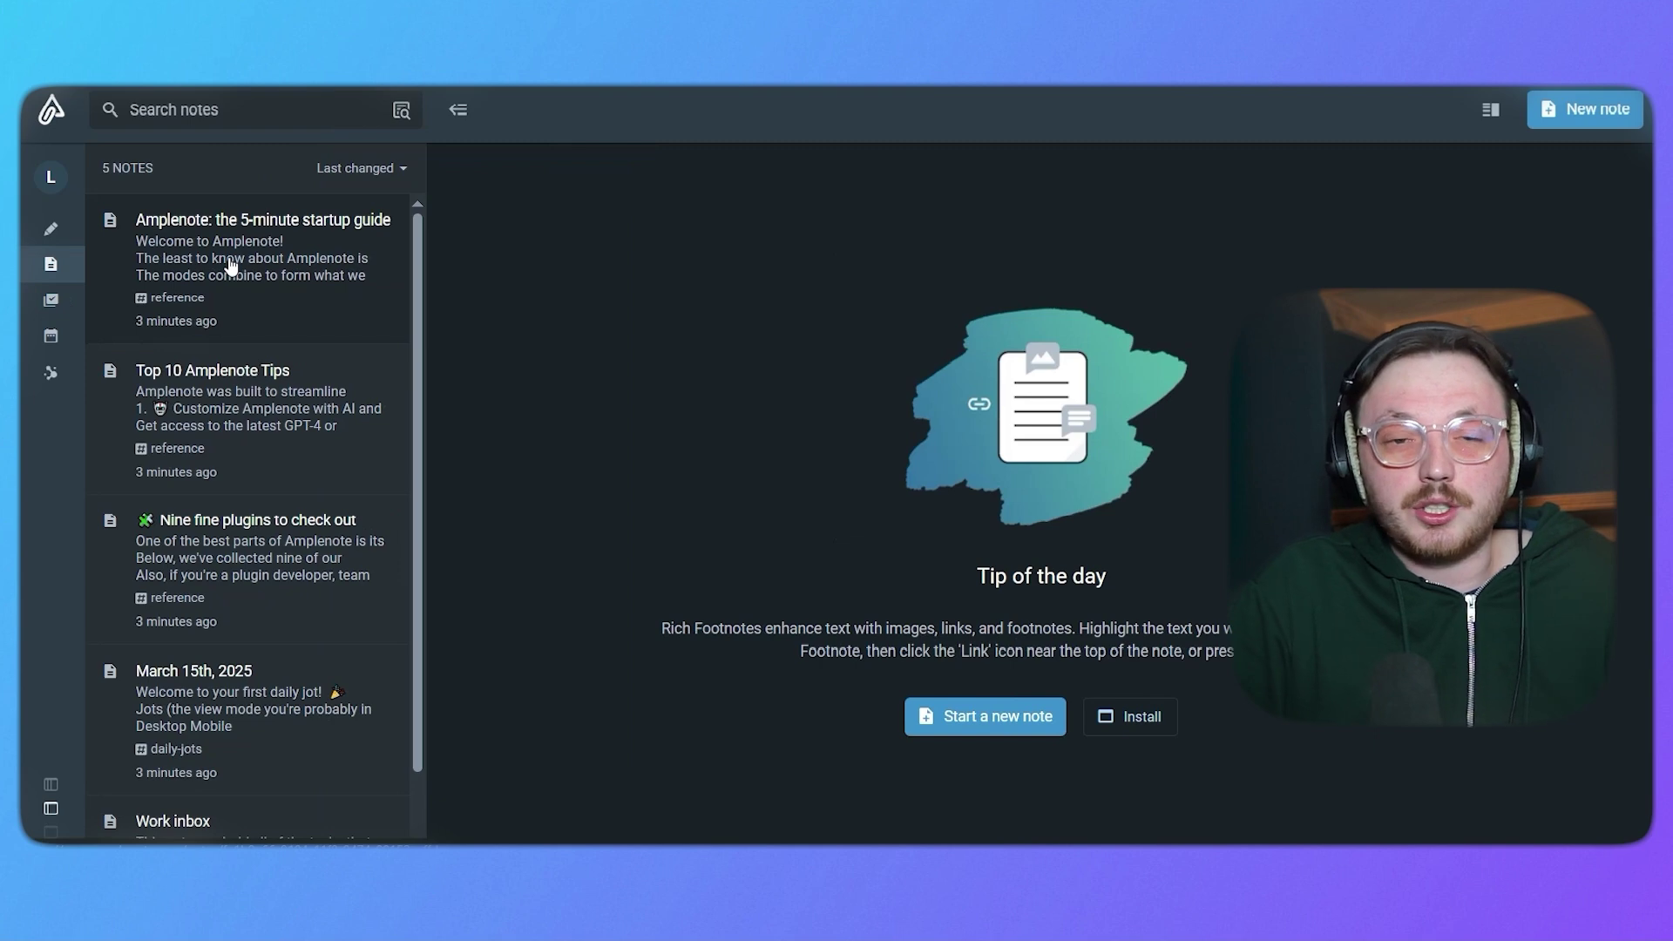
{"action": "left_click", "coordinate": [988, 718]}
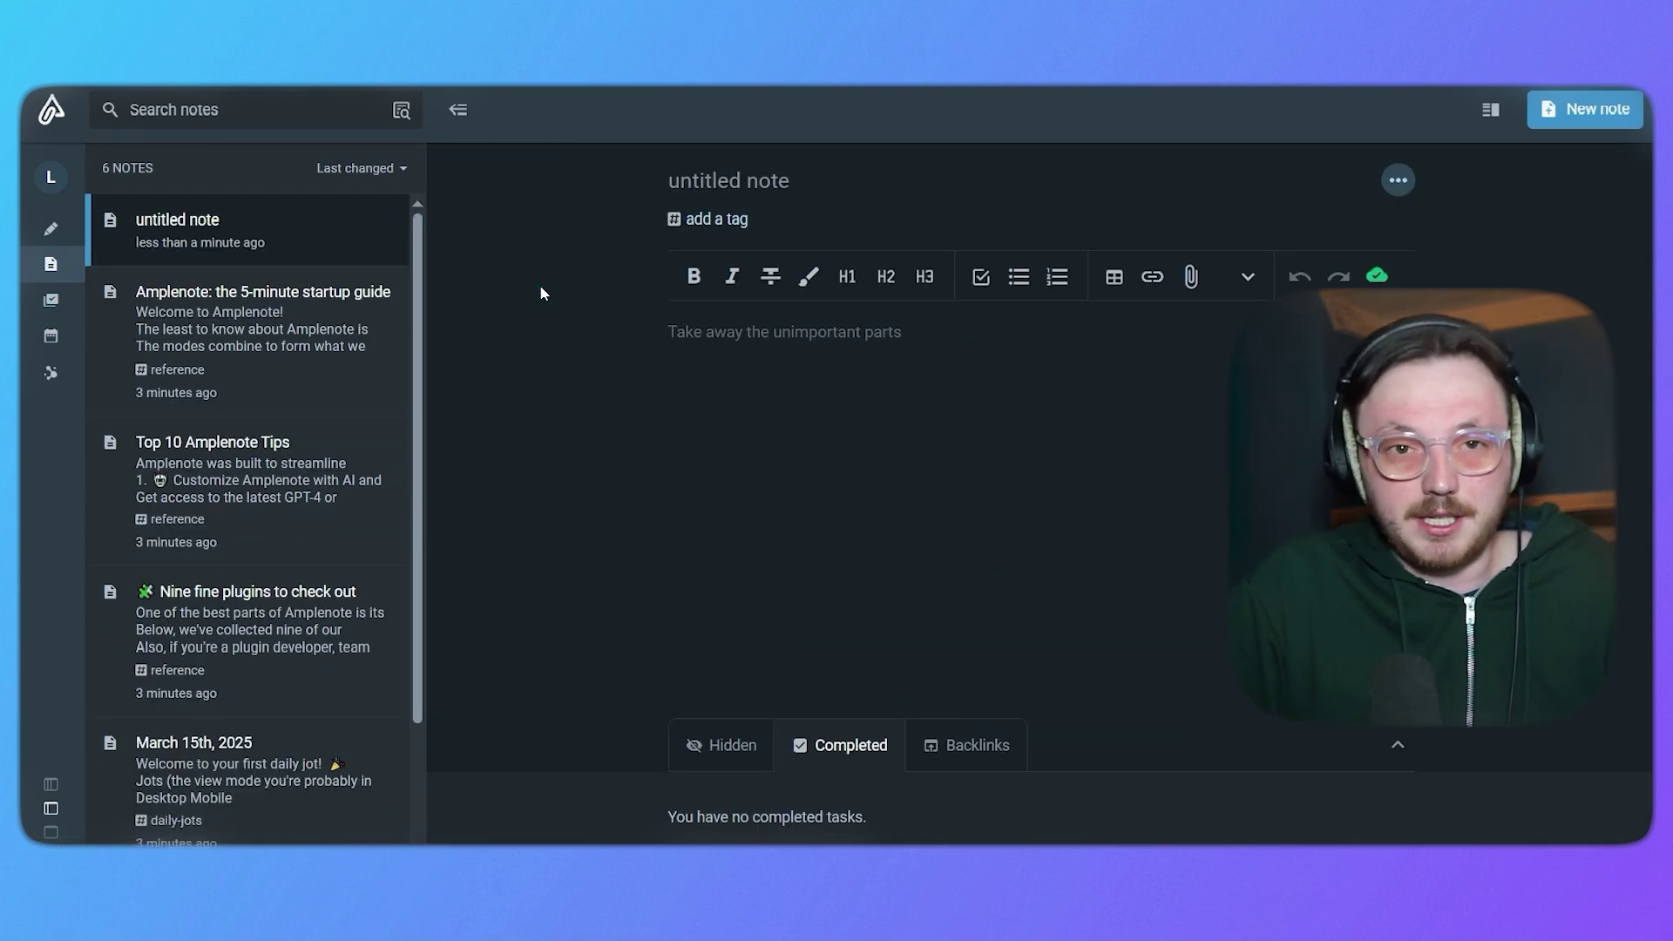
{"action": "left_click", "coordinate": [728, 187]}
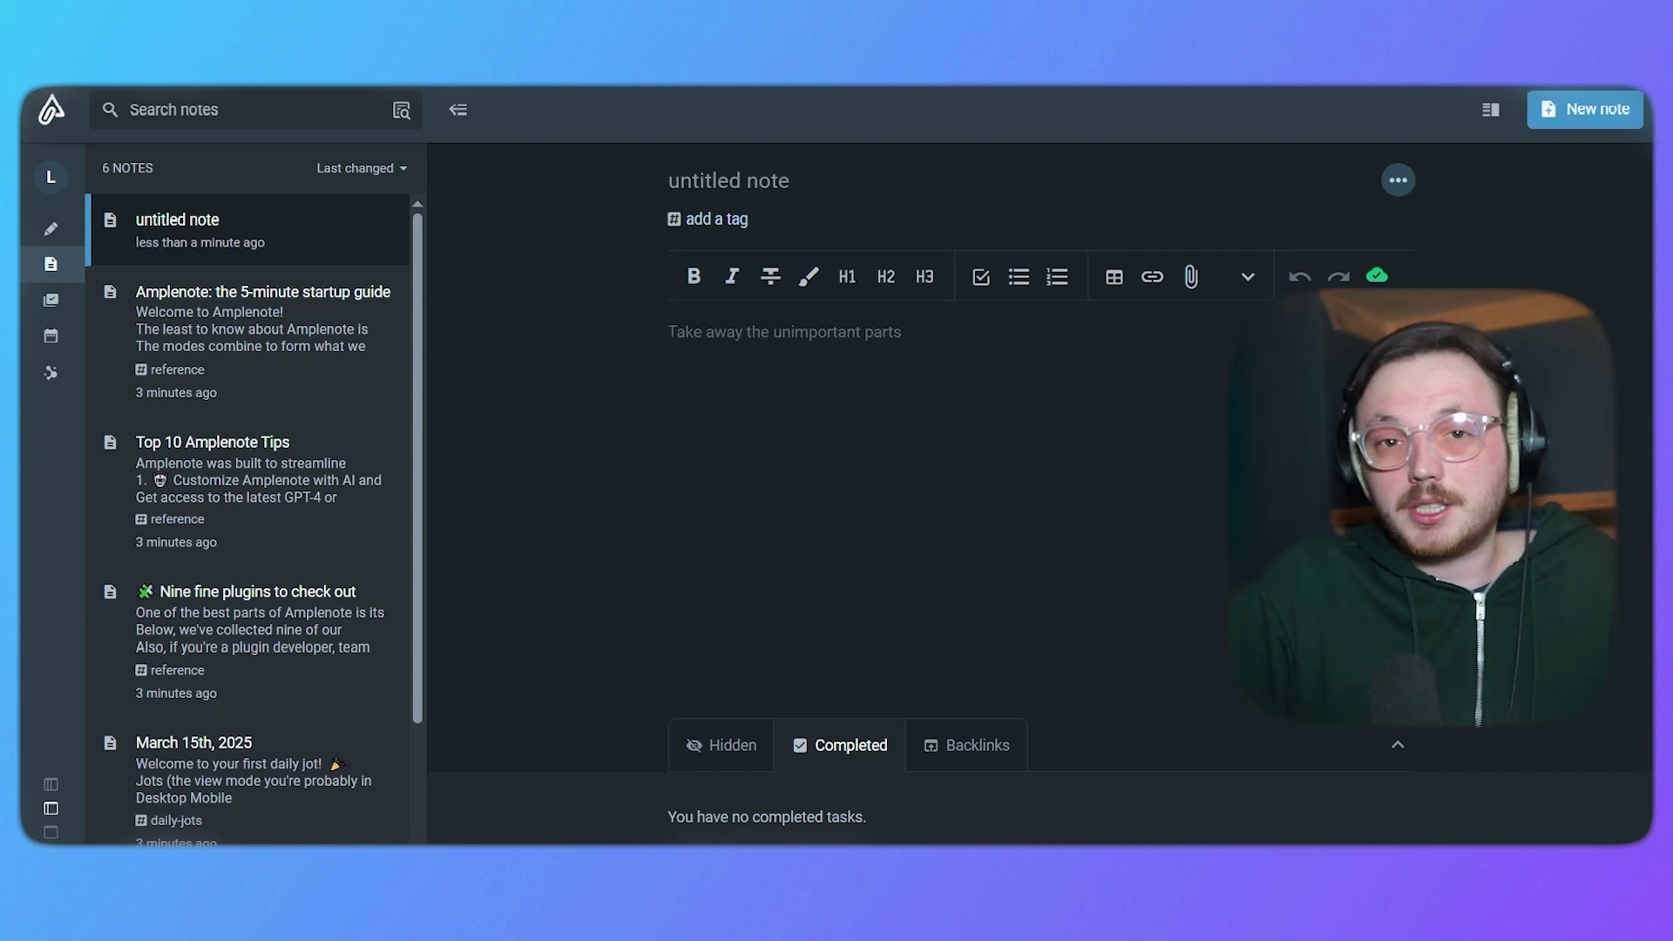
{"action": "type", "text": "new note"}
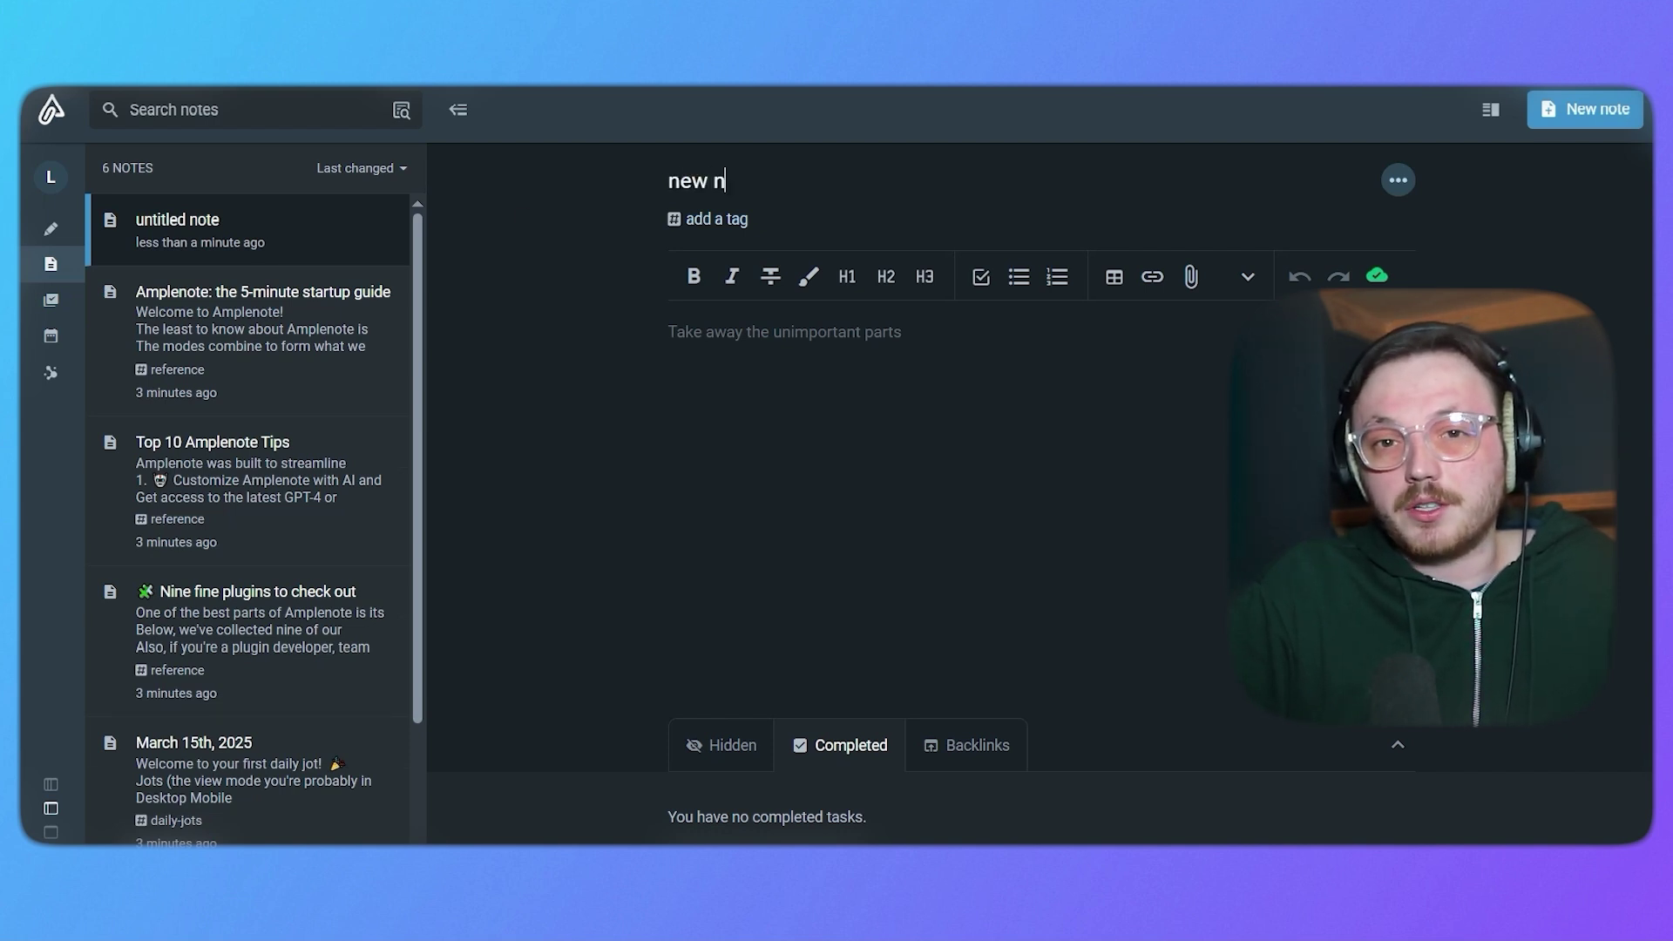
{"action": "left_click", "coordinate": [637, 307]}
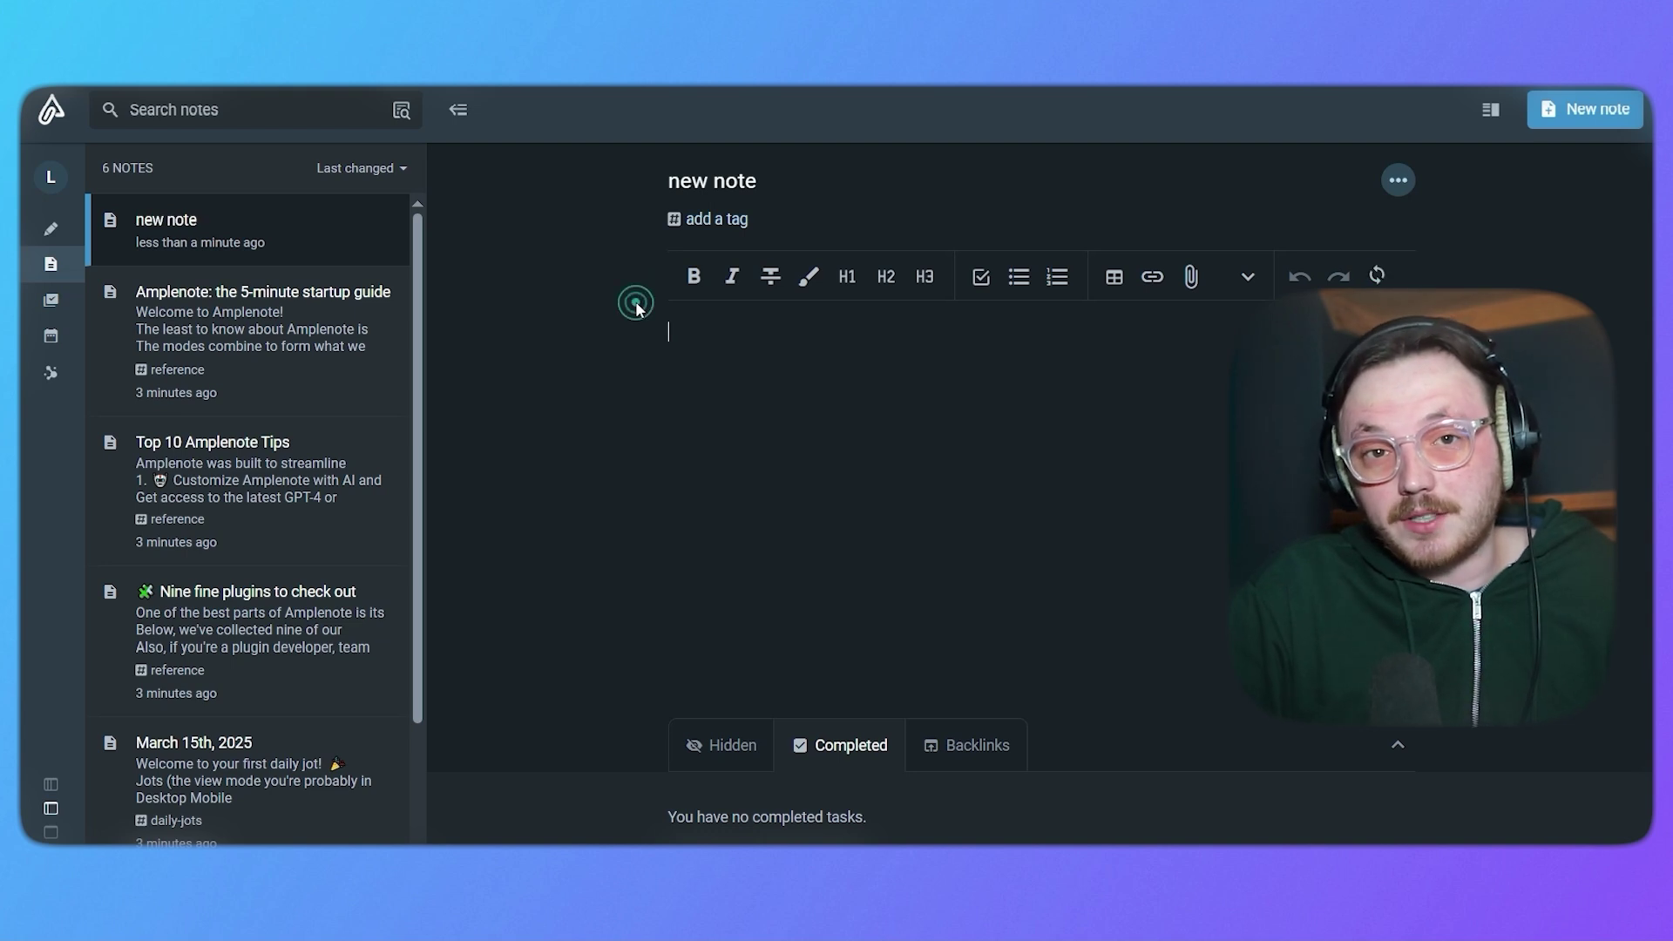
{"action": "left_click", "coordinate": [948, 237]}
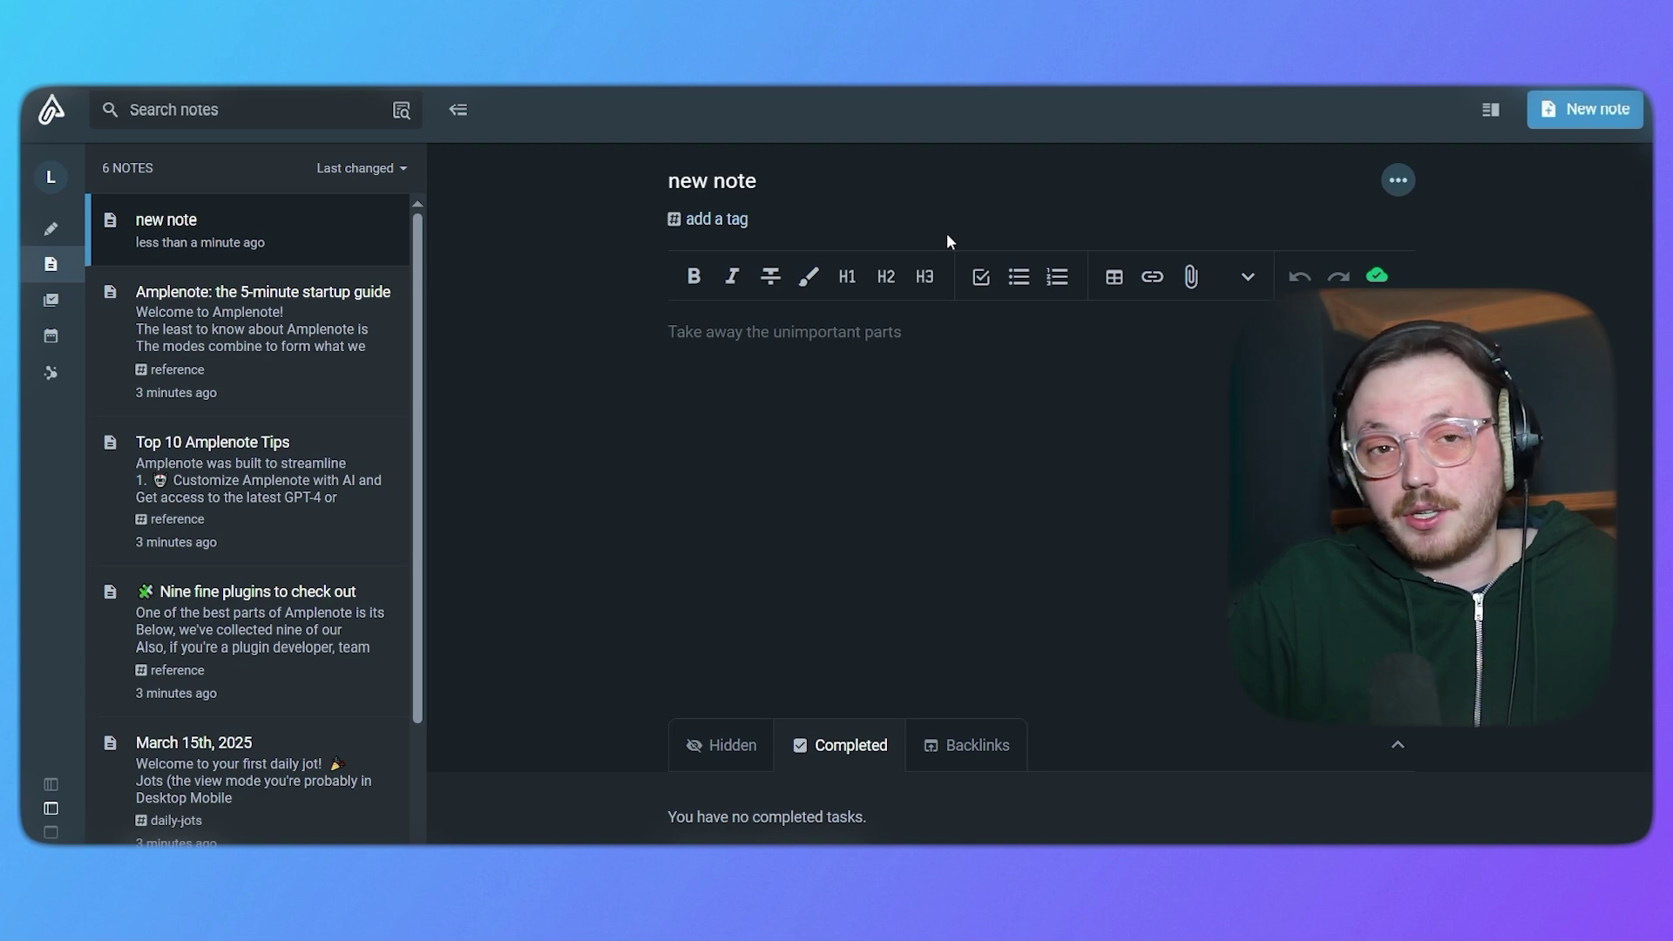
{"action": "left_click", "coordinate": [736, 218]}
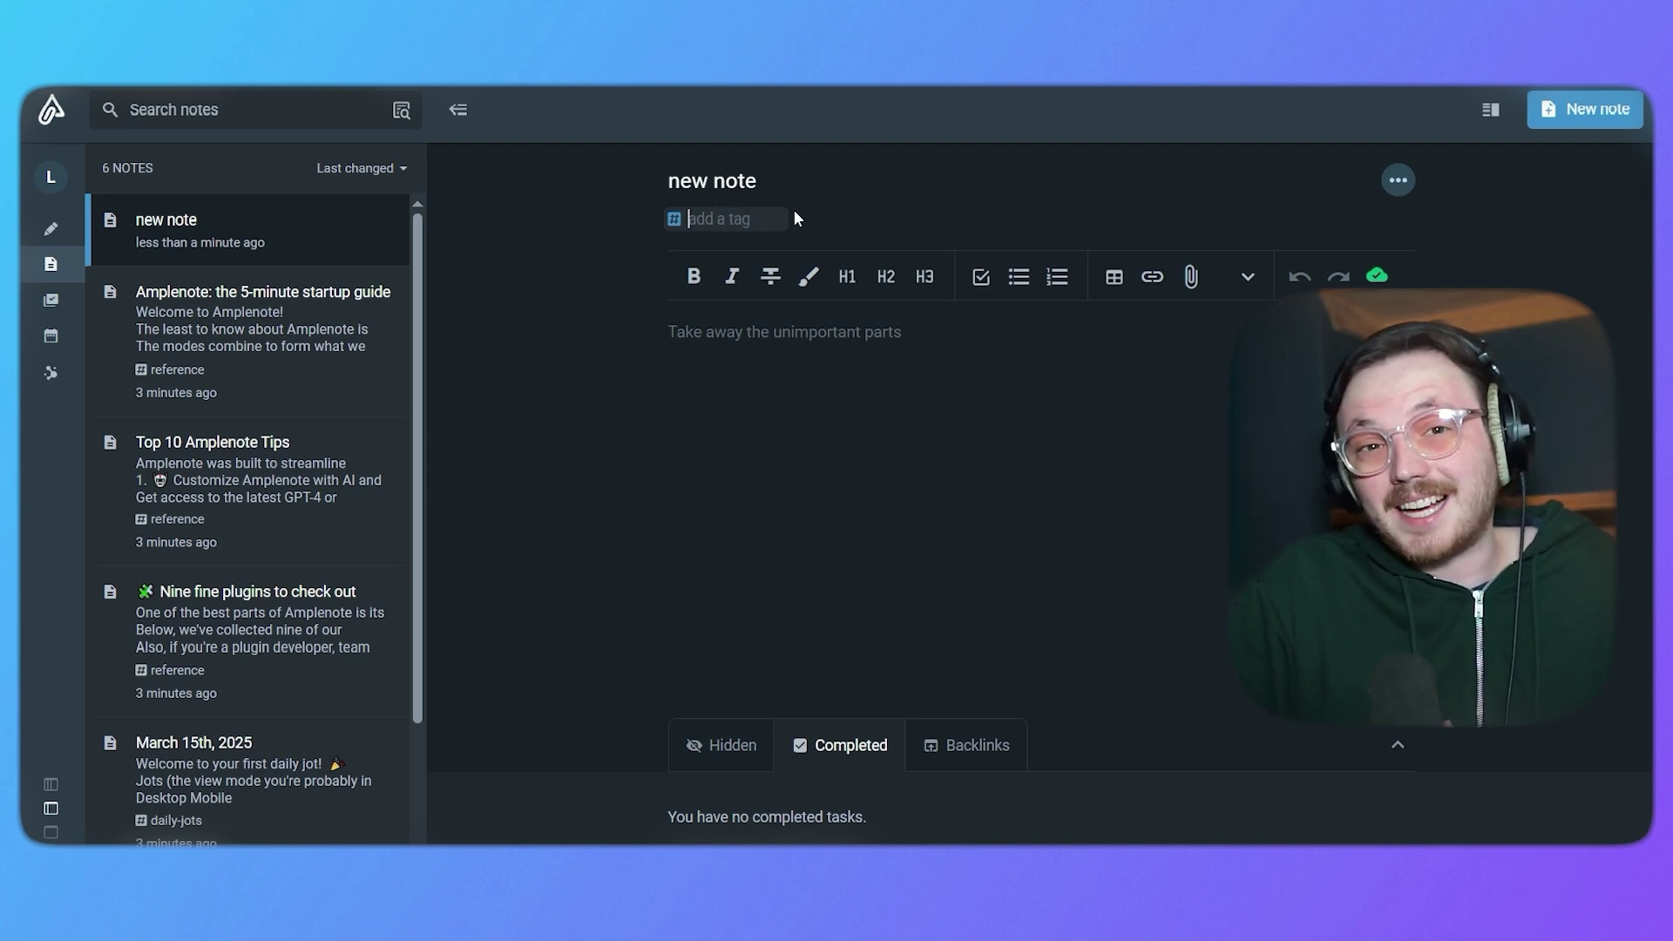
{"action": "left_click", "coordinate": [882, 373]}
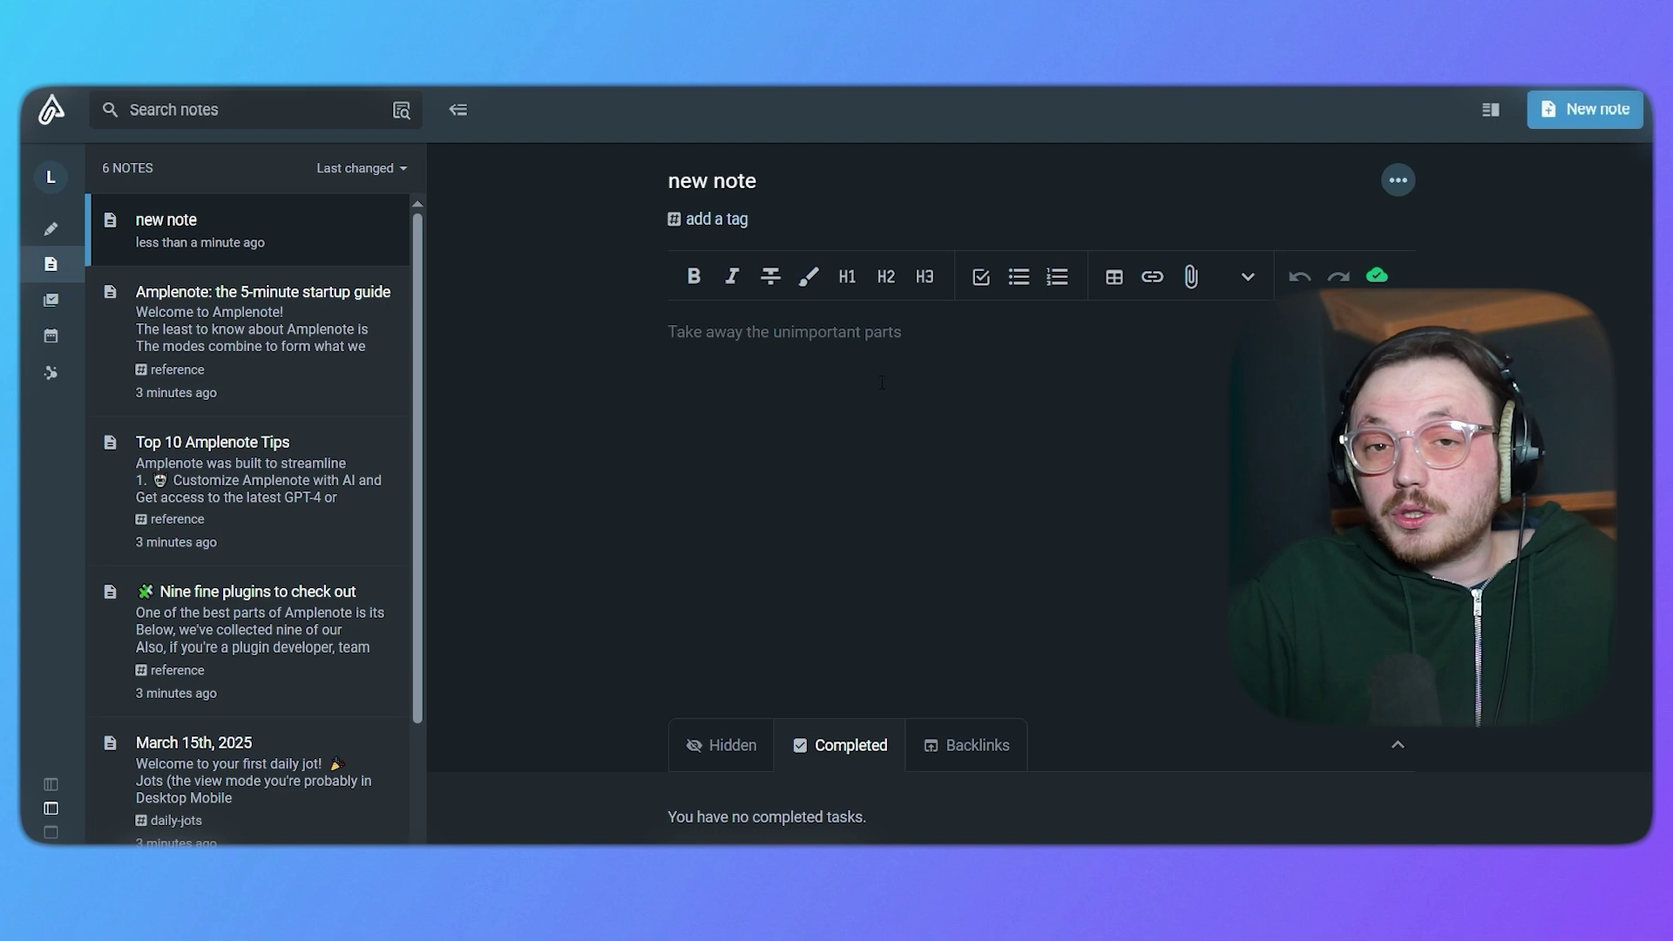
{"action": "left_click", "coordinate": [1192, 277]}
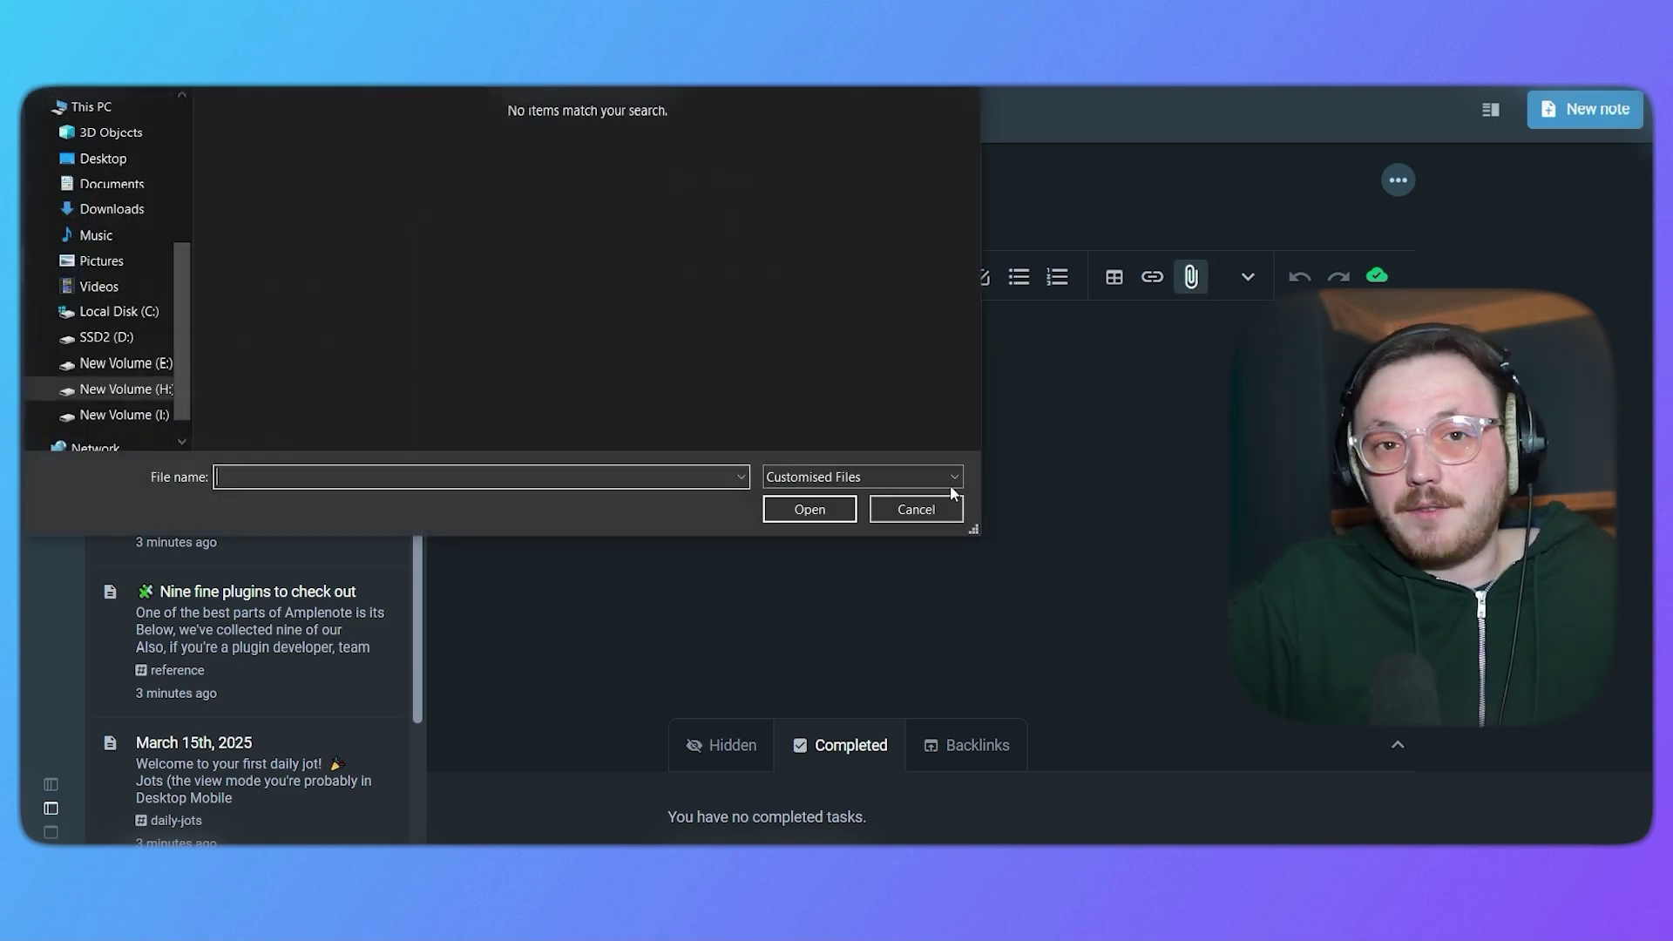
{"action": "left_click", "coordinate": [916, 510]}
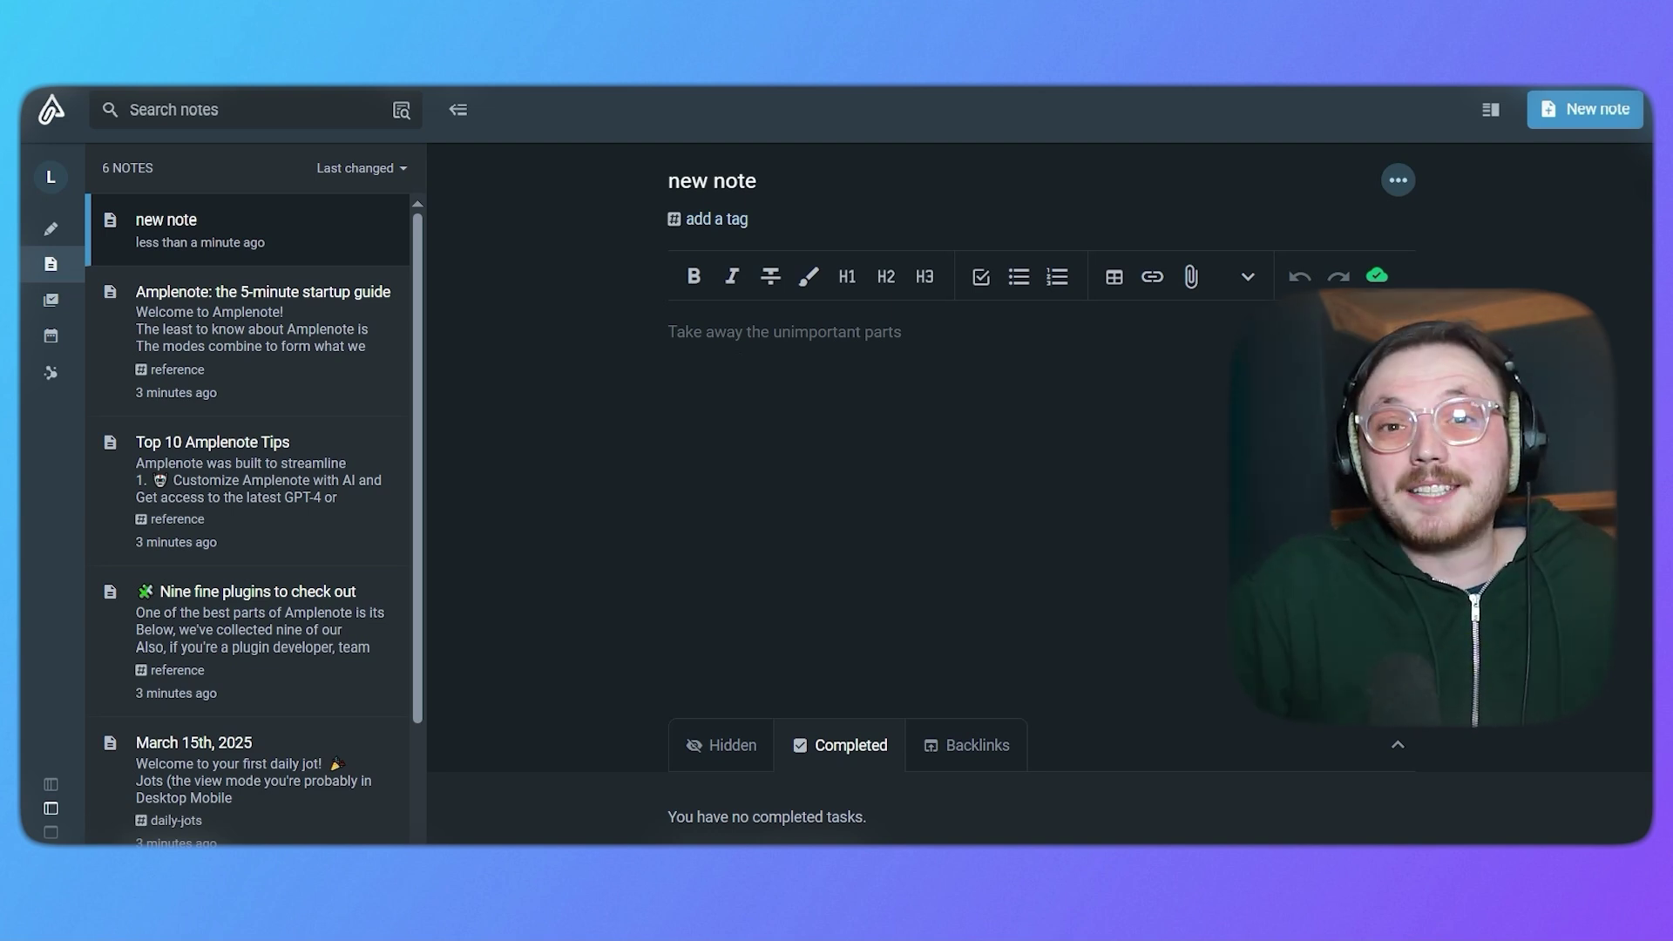
Create a tag named 'for-work' from the TAGS + button, keeping its default colour.
{"action": "left_click", "coordinate": [50, 228]}
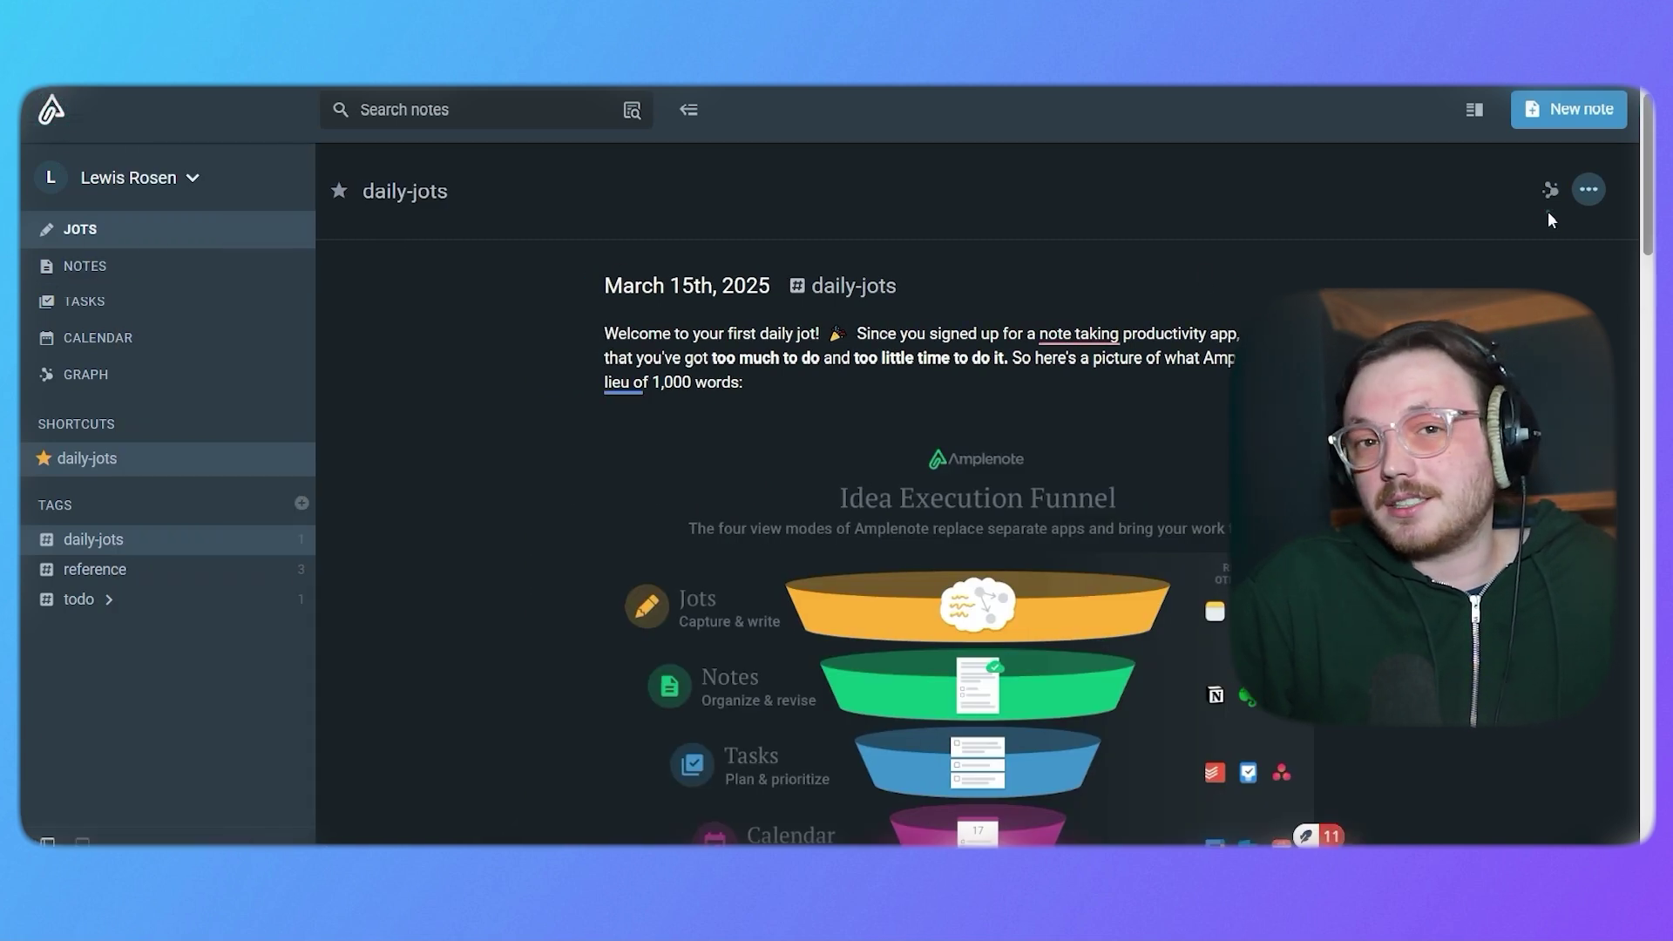
{"action": "left_click", "coordinate": [1591, 192]}
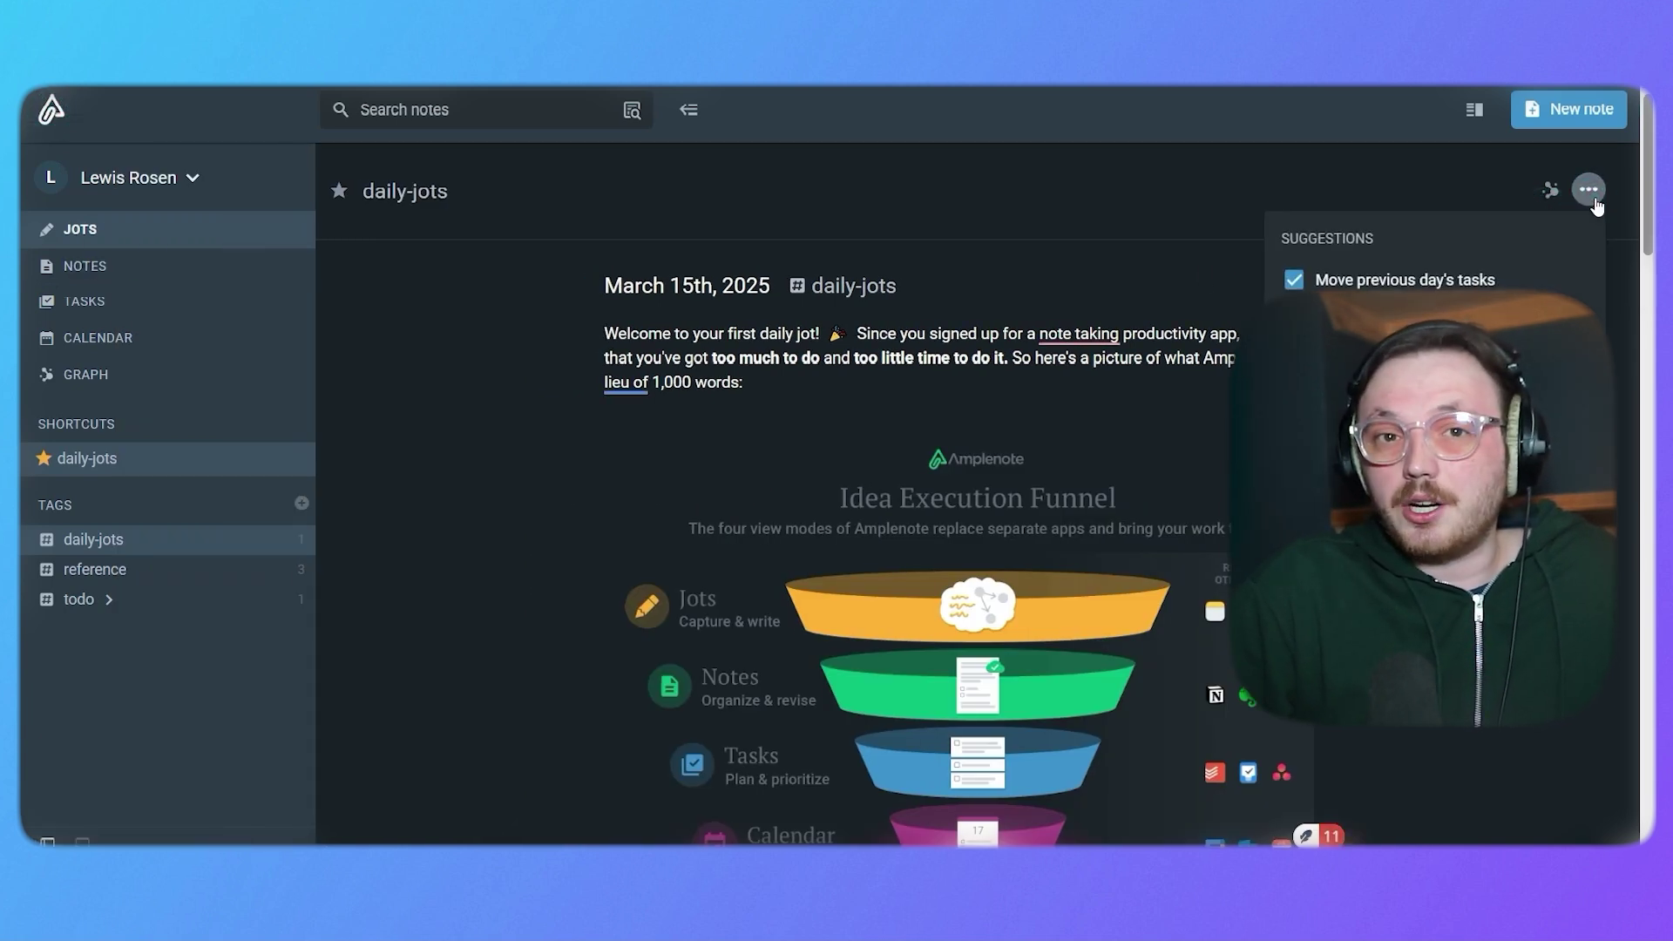
{"action": "left_click", "coordinate": [302, 503]}
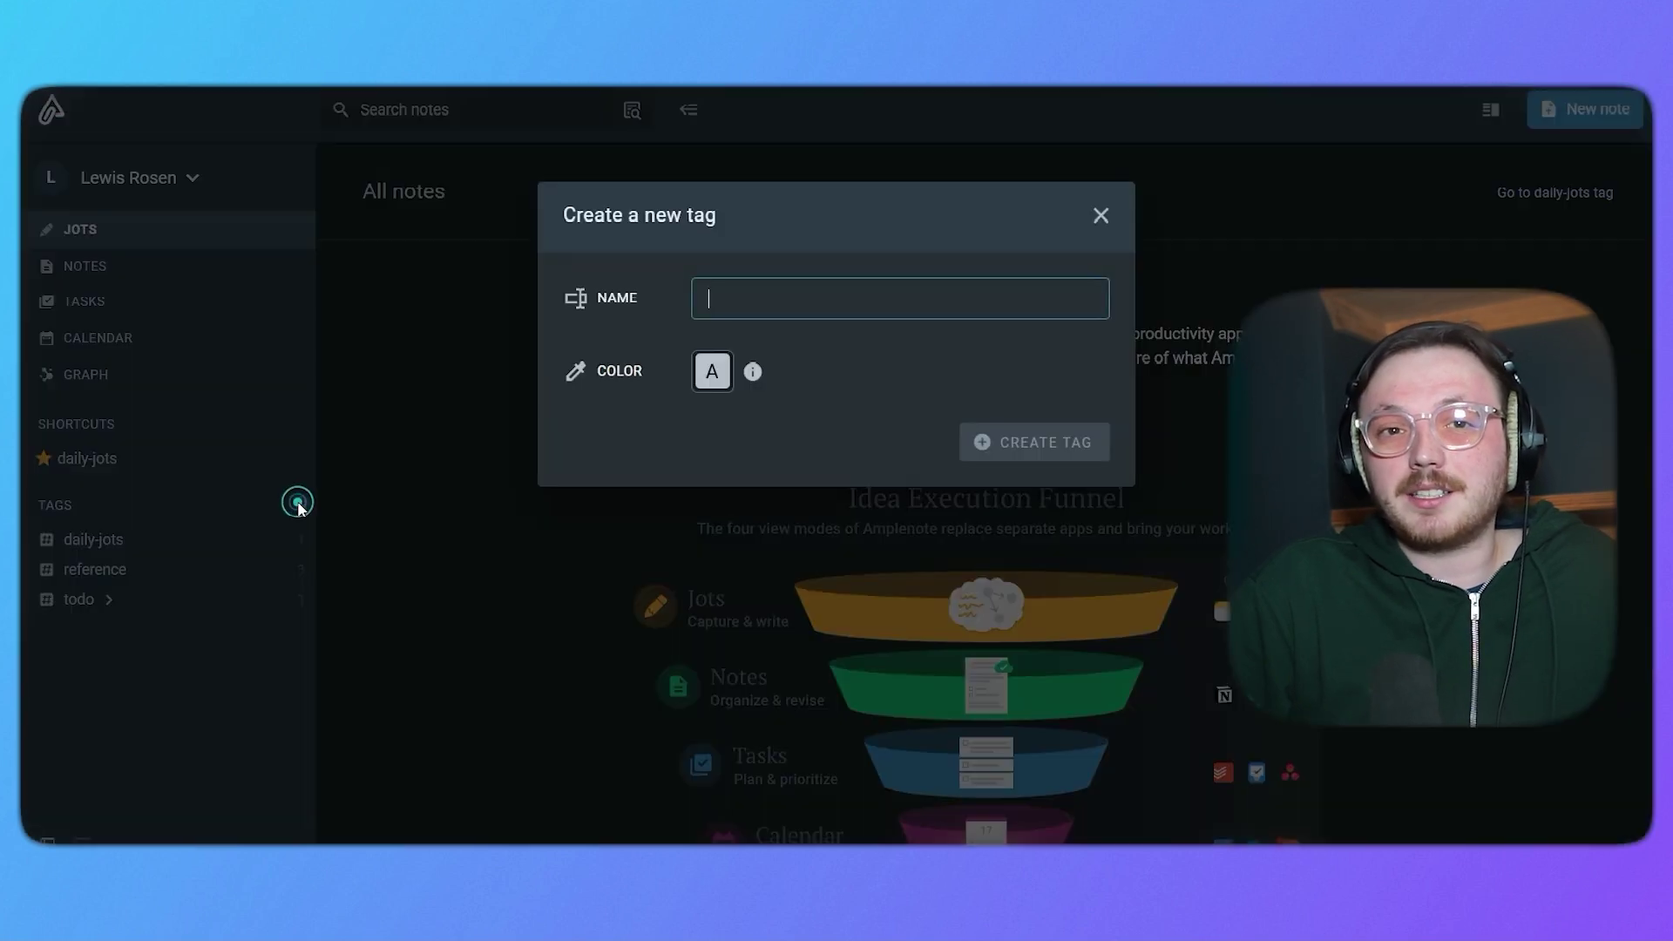
{"action": "left_click", "coordinate": [670, 430]}
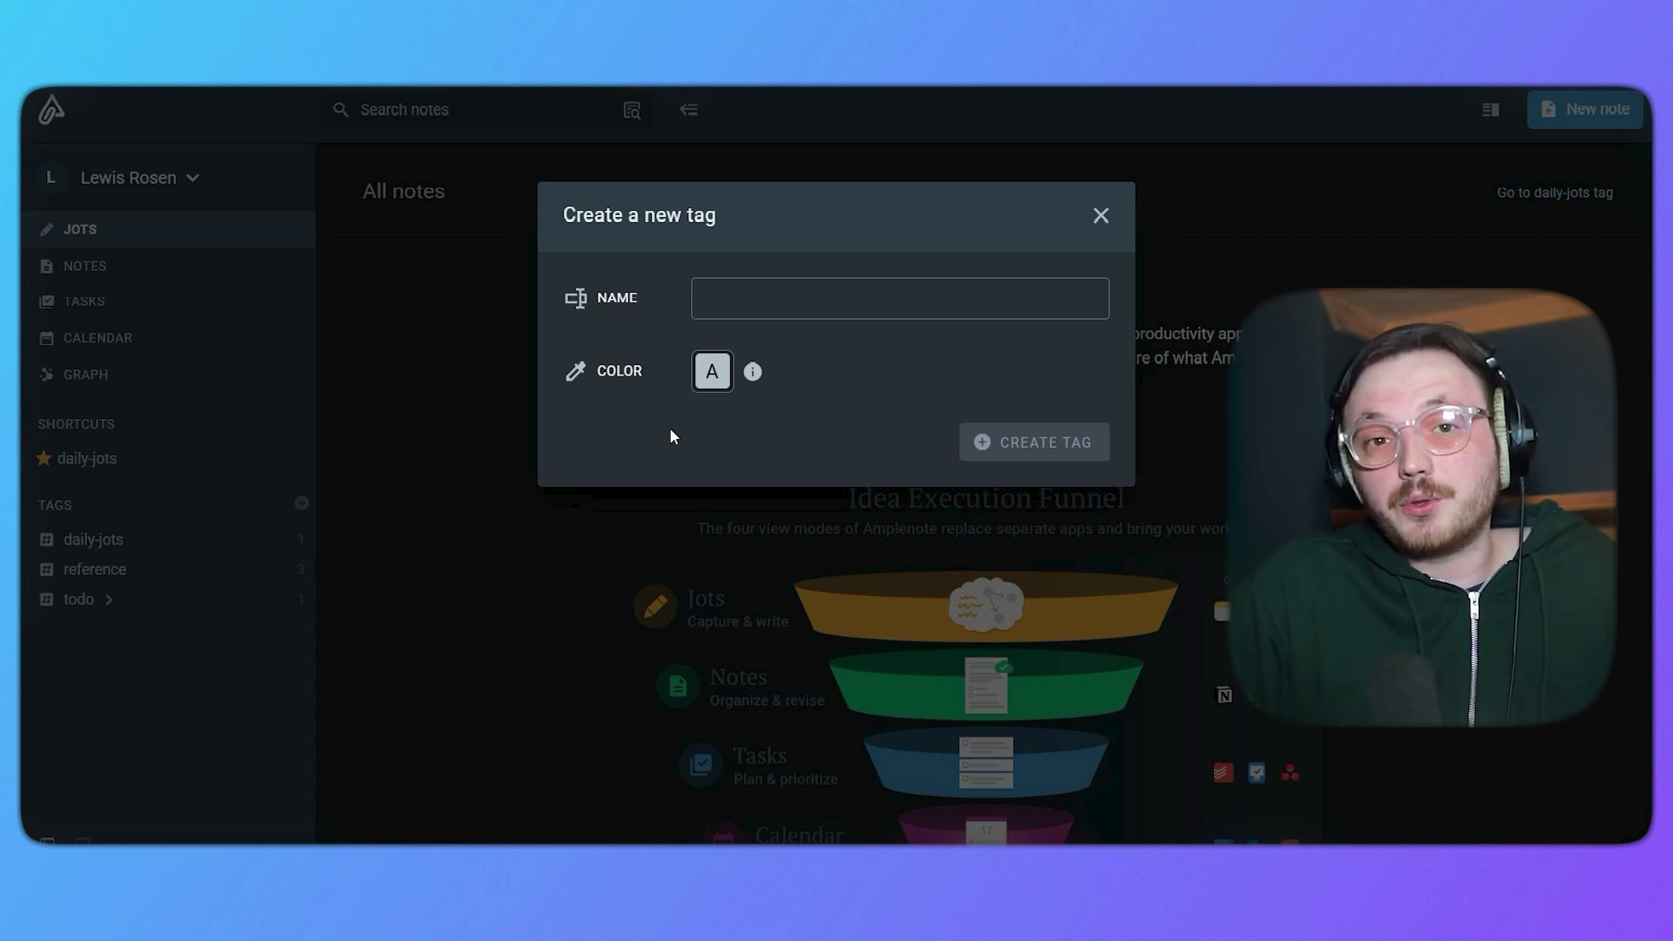
{"action": "left_click", "coordinate": [768, 282]}
{"action": "type", "text": "for-work"}
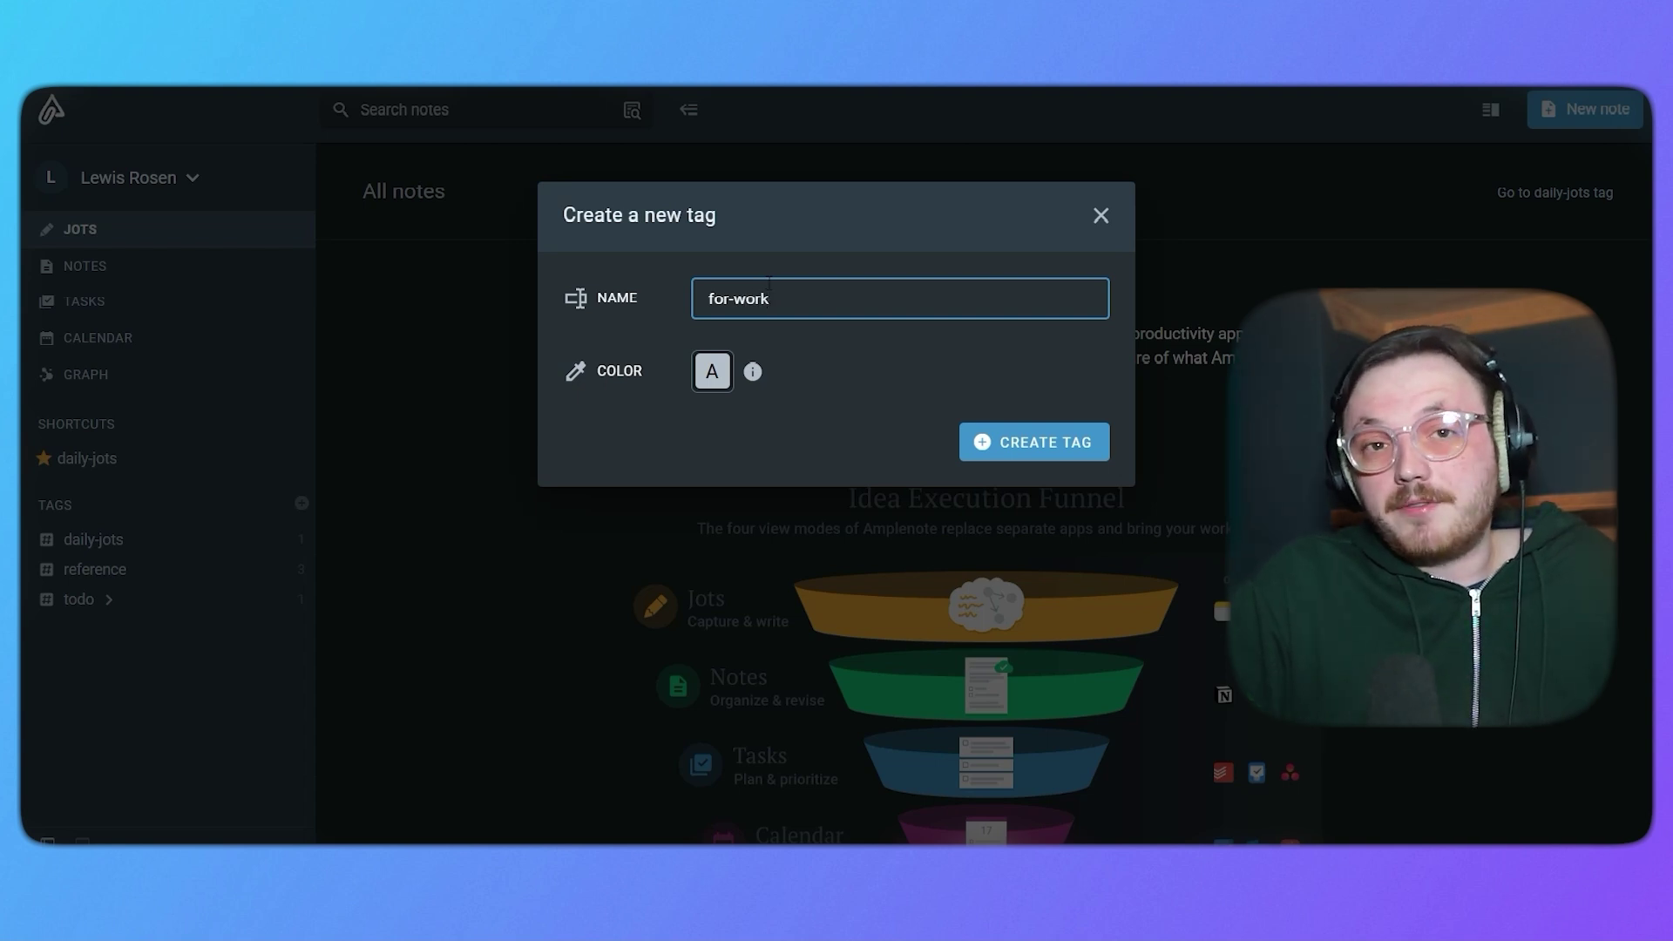
{"action": "left_click", "coordinate": [720, 384]}
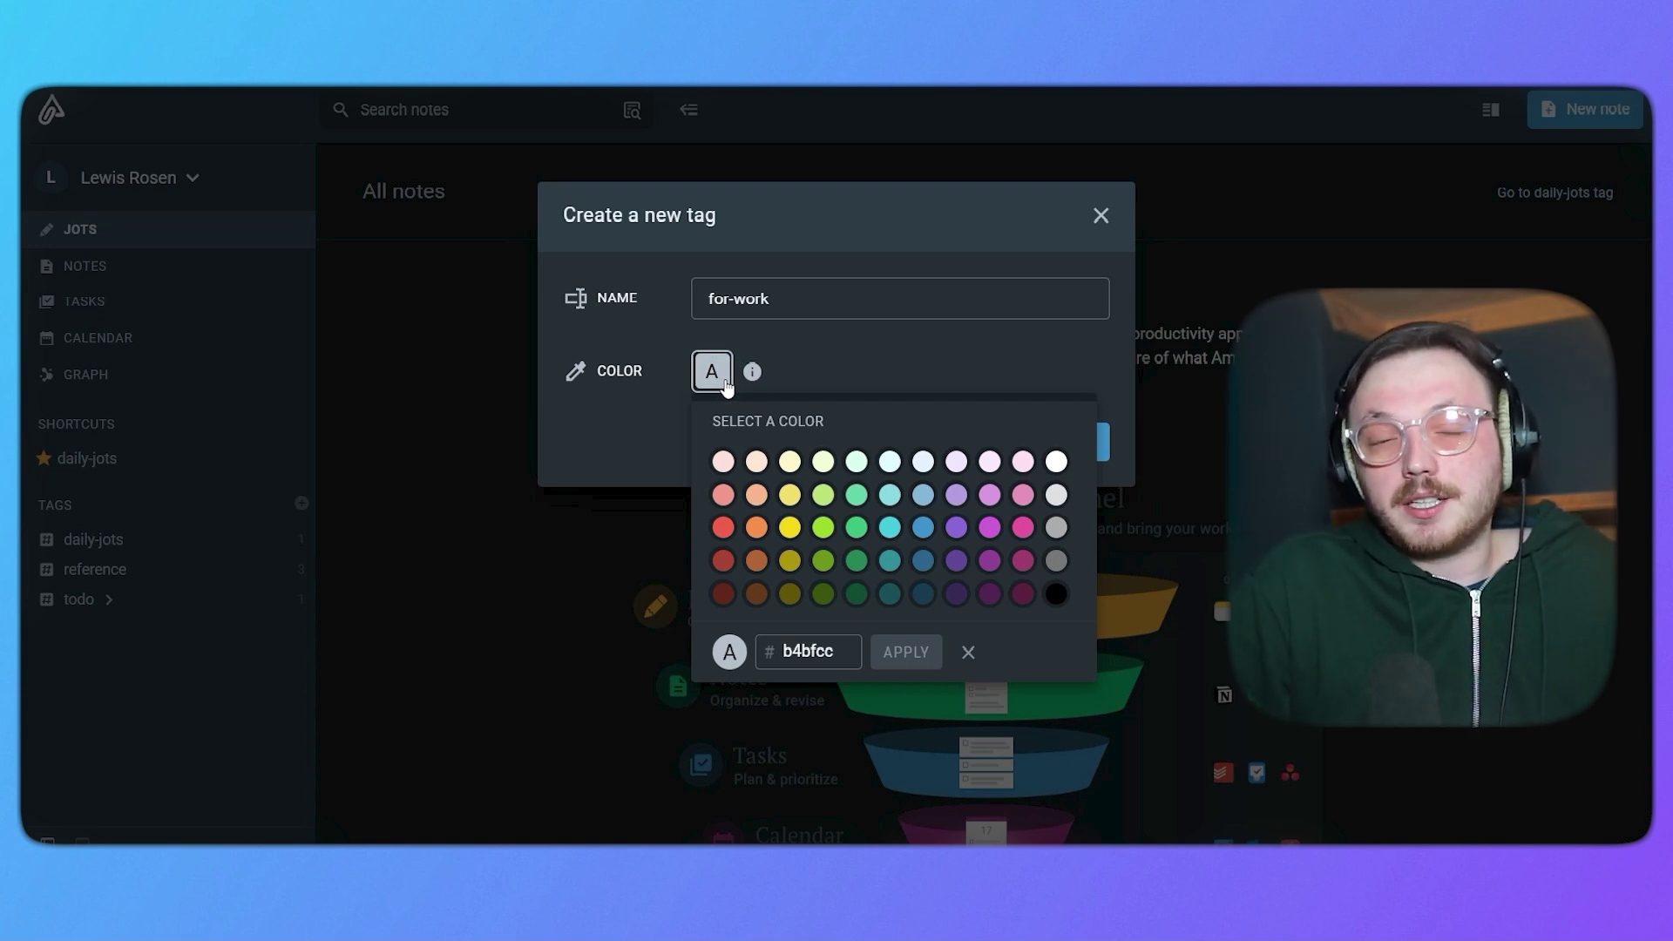
{"action": "left_click", "coordinate": [727, 386]}
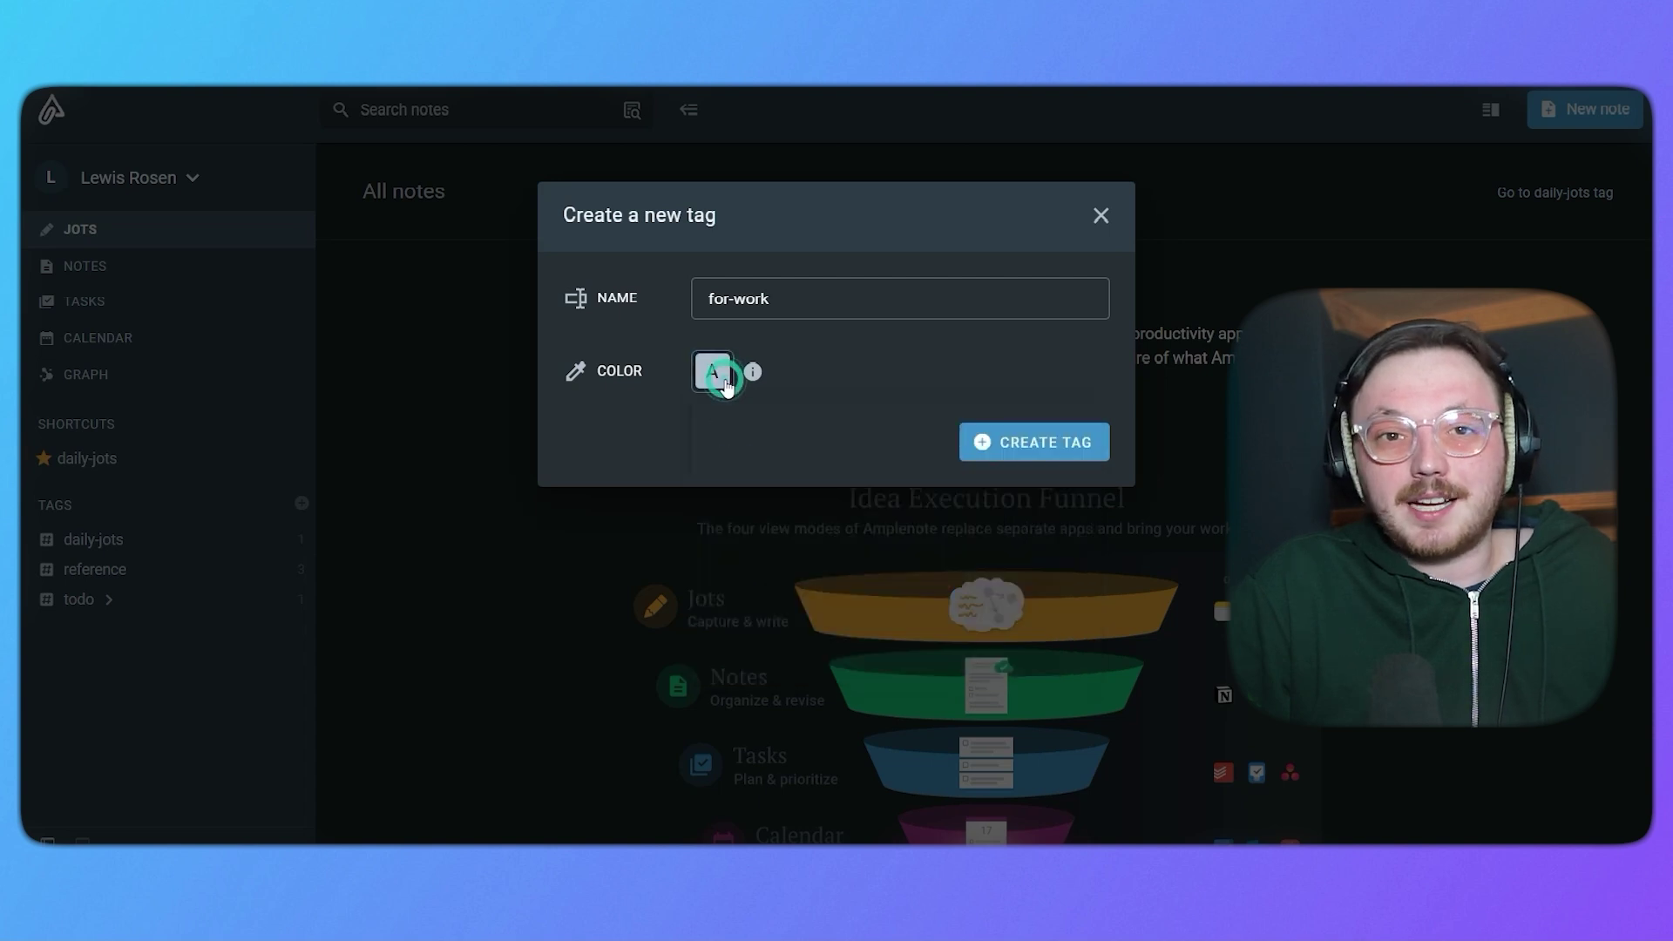
{"action": "left_click", "coordinate": [1103, 441]}
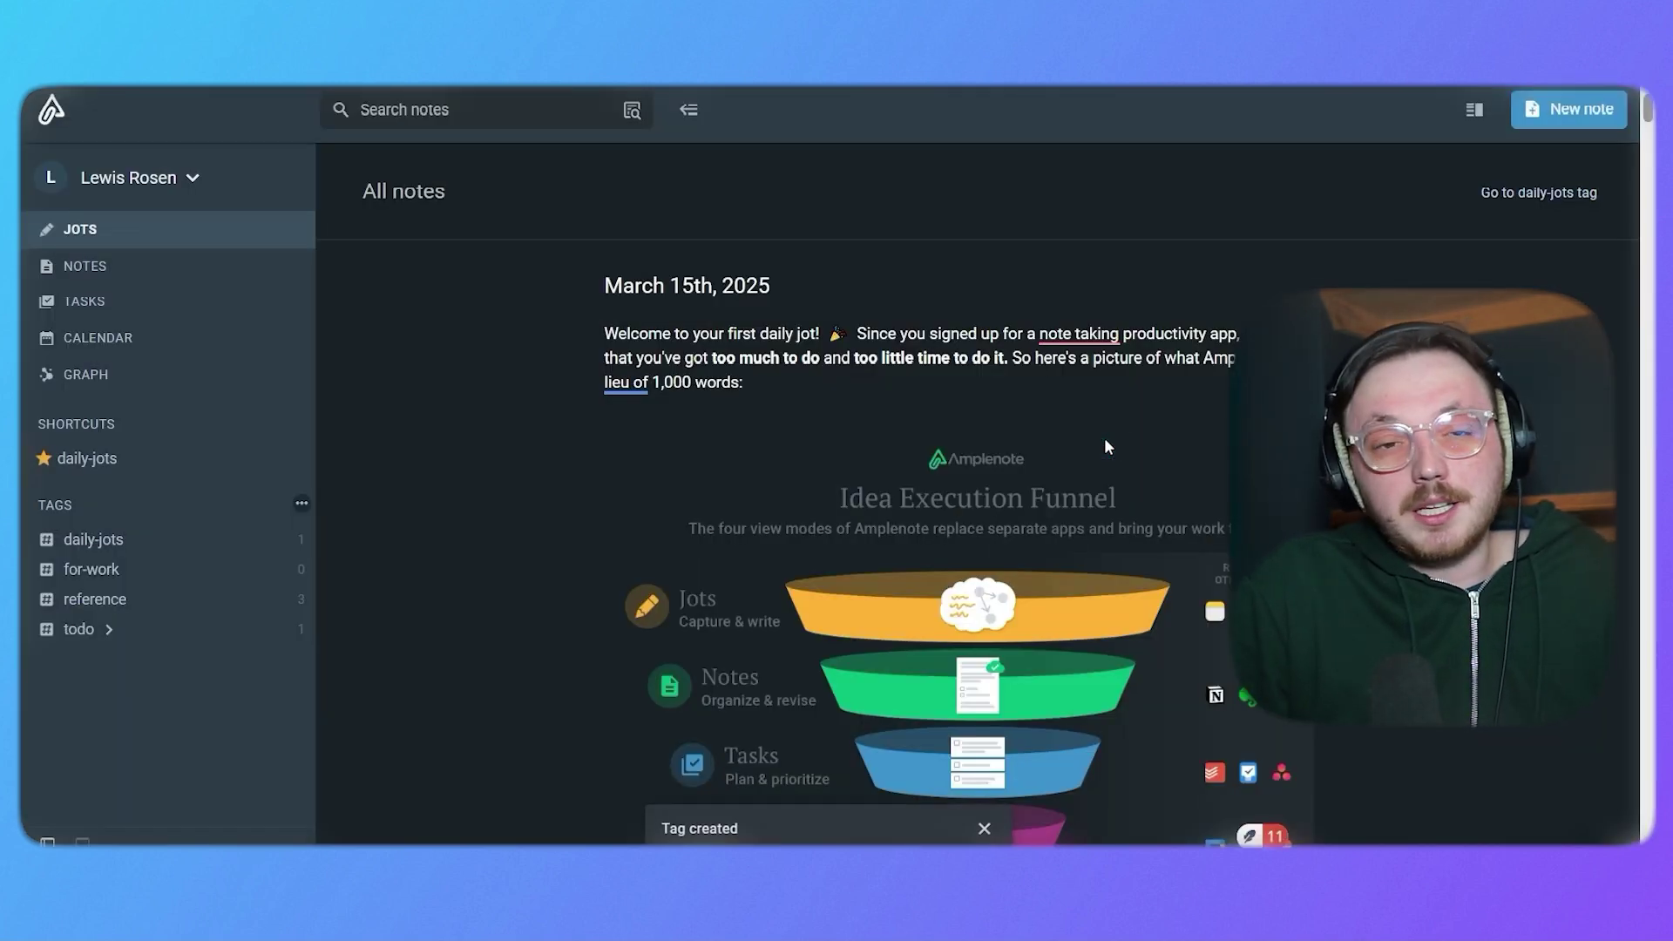
Open the empty for-work tag view and dismiss the Tag created notice.
{"action": "left_click", "coordinate": [175, 565]}
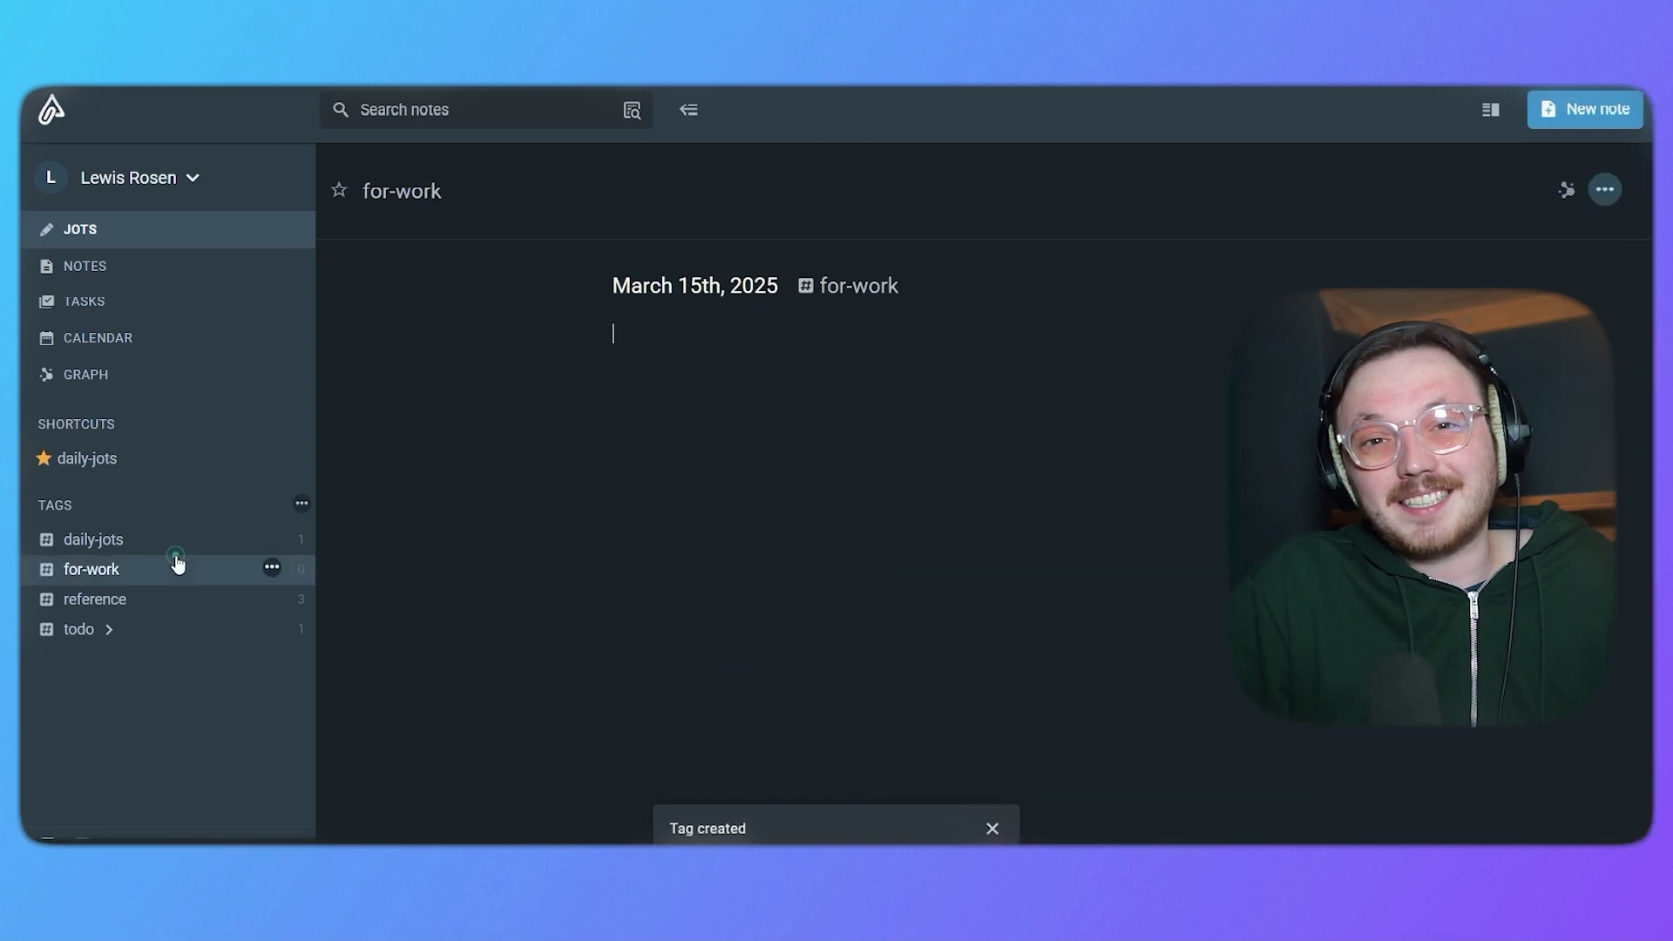
{"action": "left_click", "coordinate": [468, 563]}
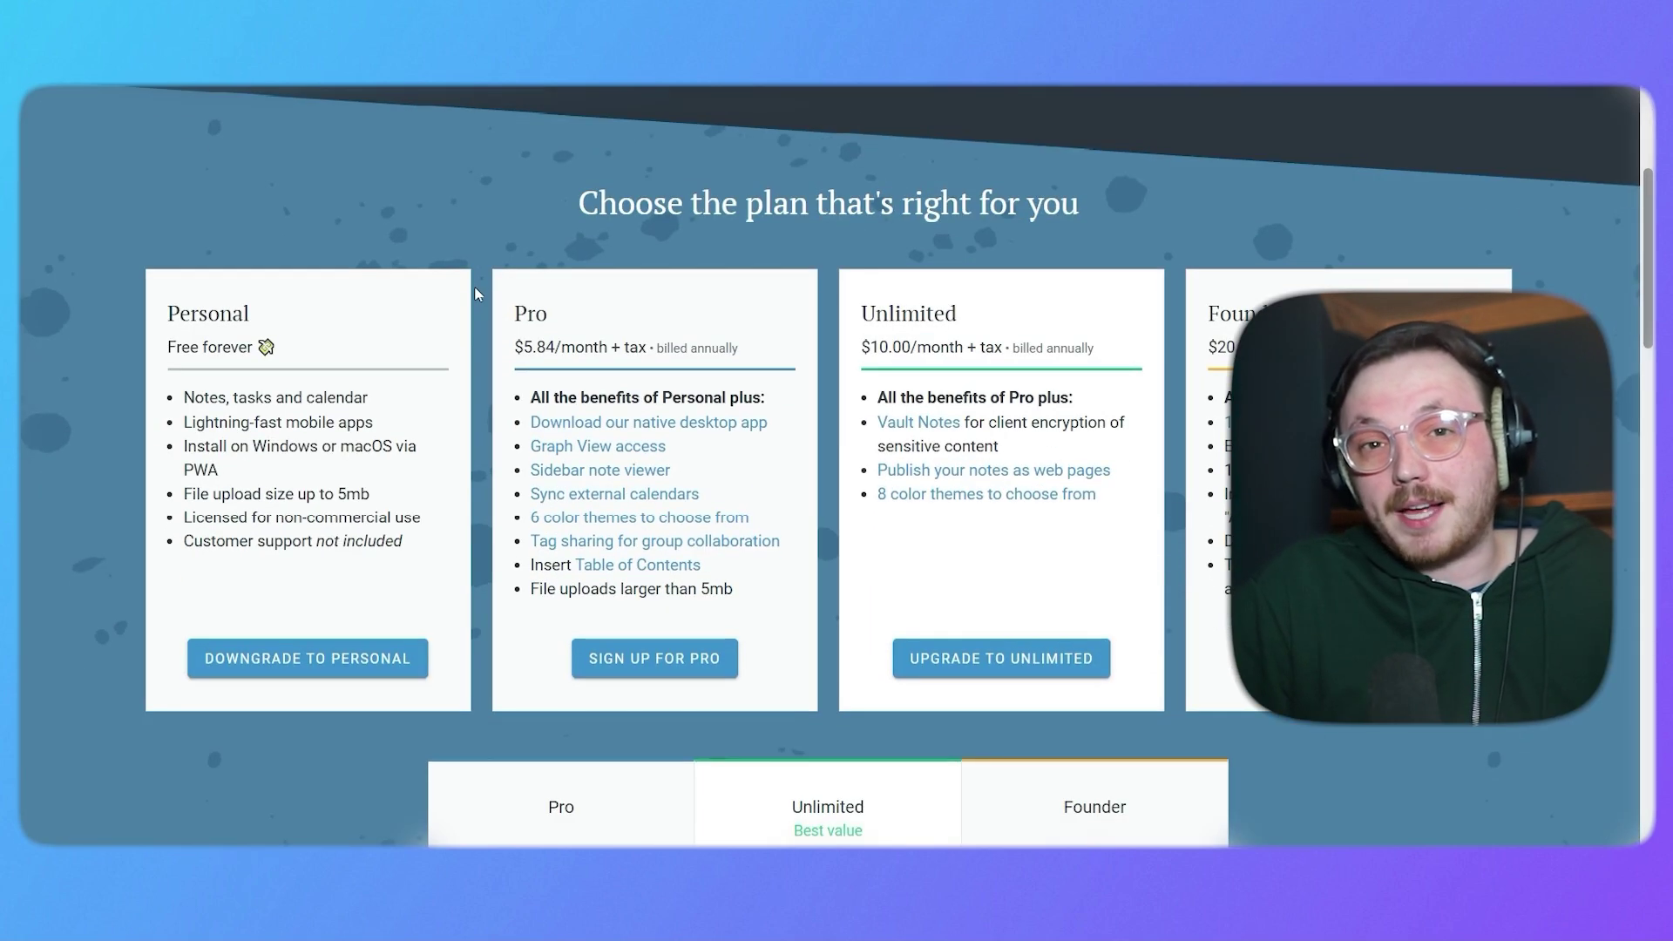
{"action": "scroll", "coordinate": [477, 294], "scroll_direction": "down", "scroll_amount": 1}
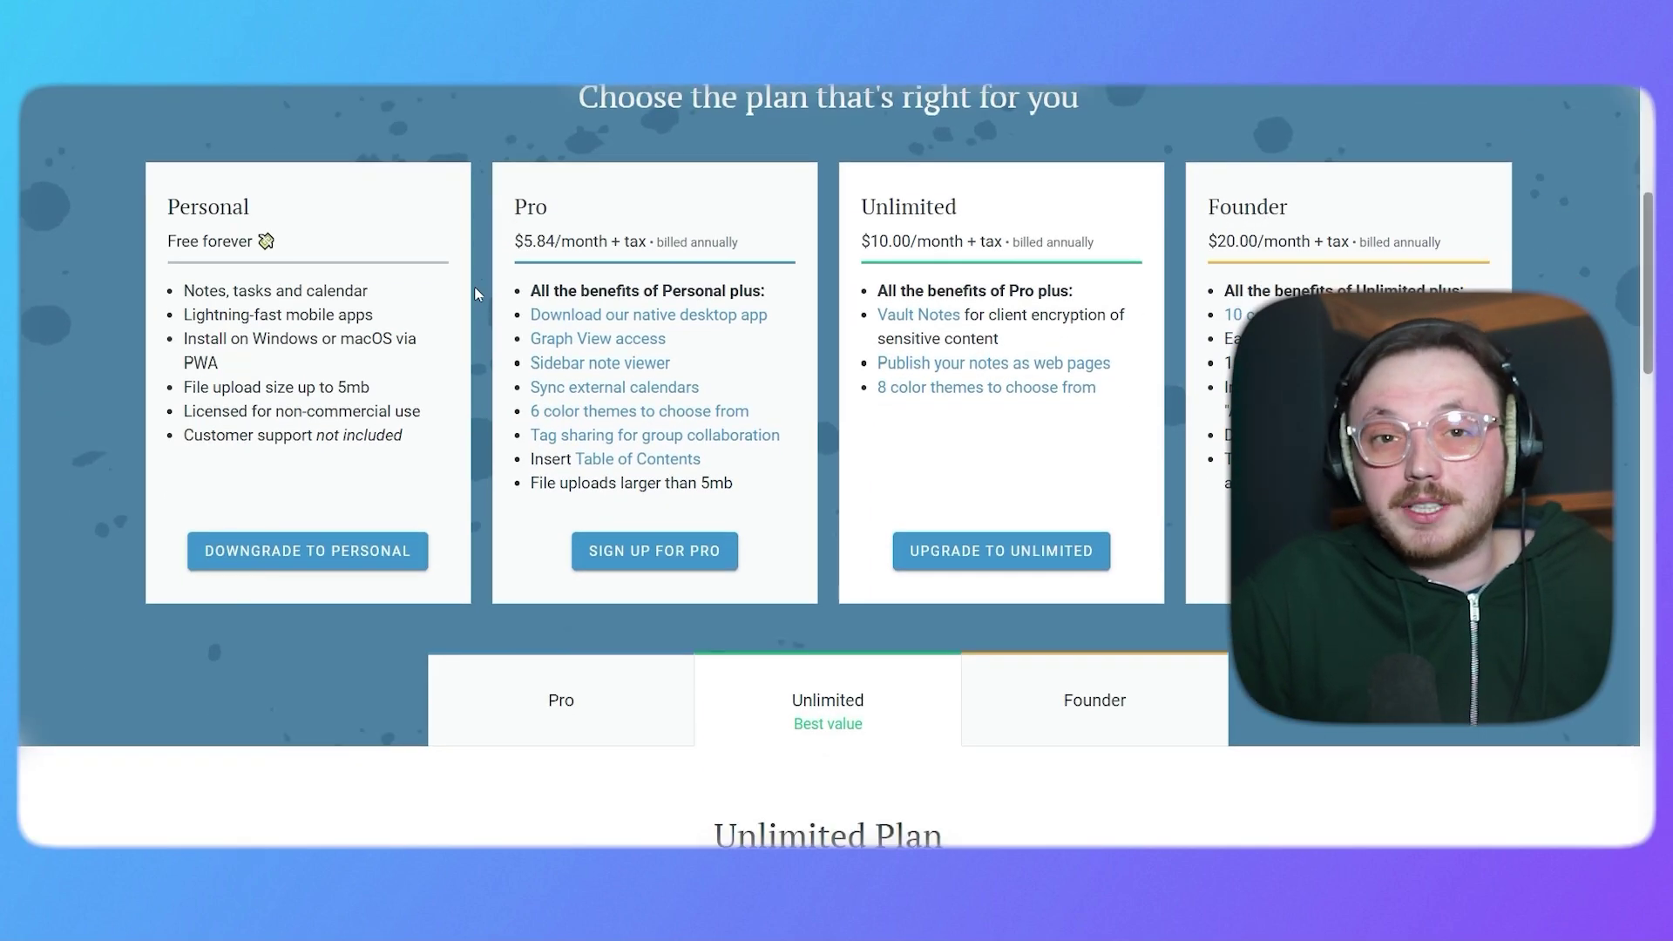